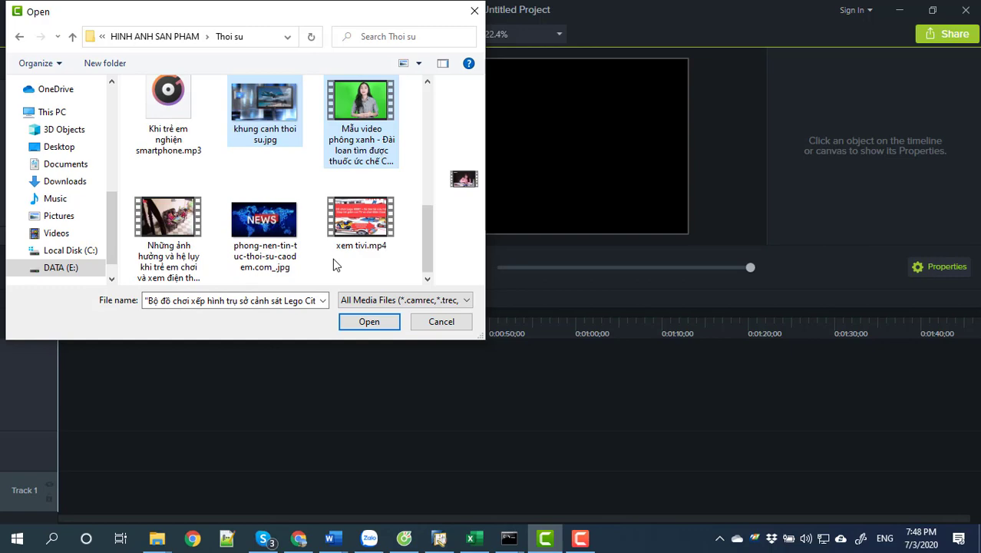
Add Bo-do-choi-lap-rap-lego-city.jpg to the selected files and import them all into the media bin.
scroll(333, 265, "up", 2)
left_click(264, 130, "ctrl")
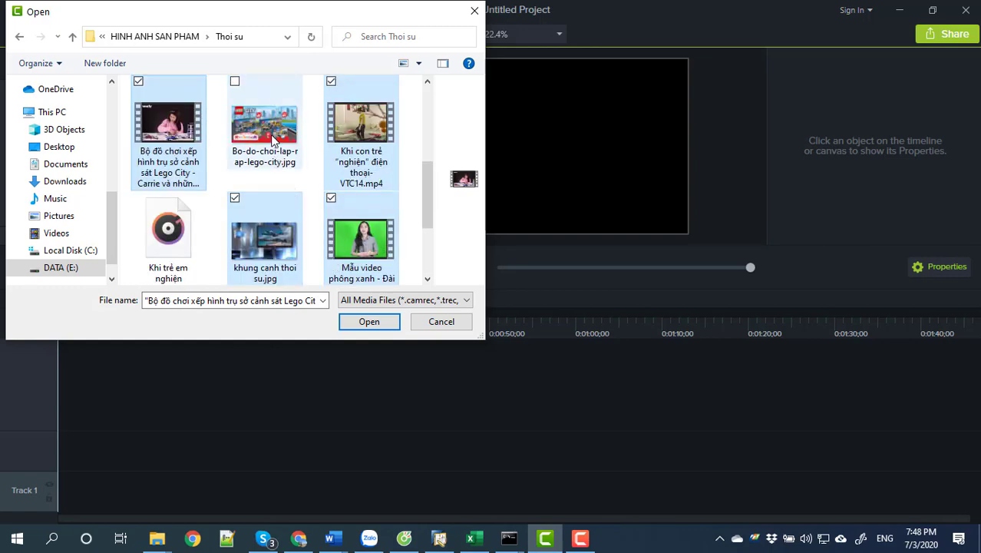
left_click(365, 322)
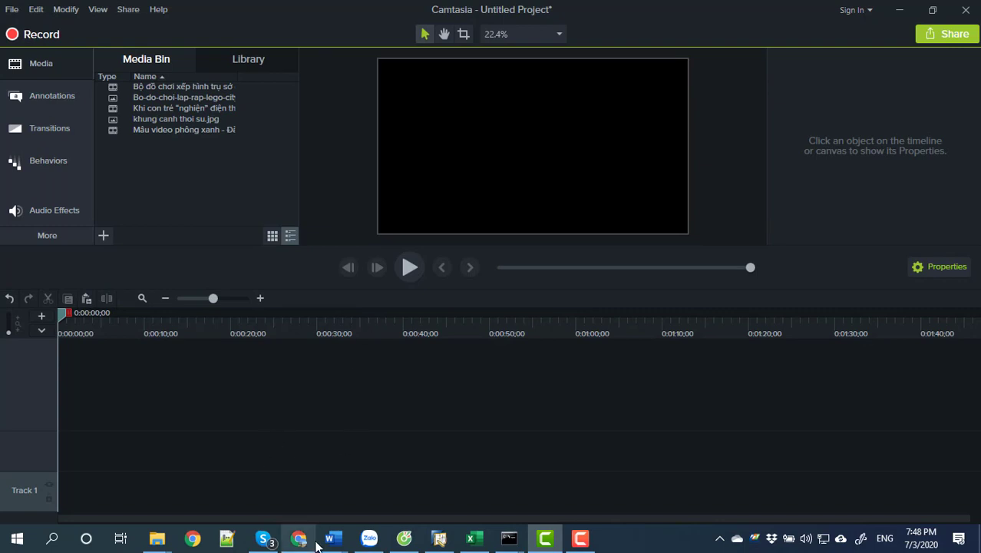
Open Video theo kich ban.docx from the Thoi su folder in Word and enlarge the page to 120%.
mouse_move(333, 539)
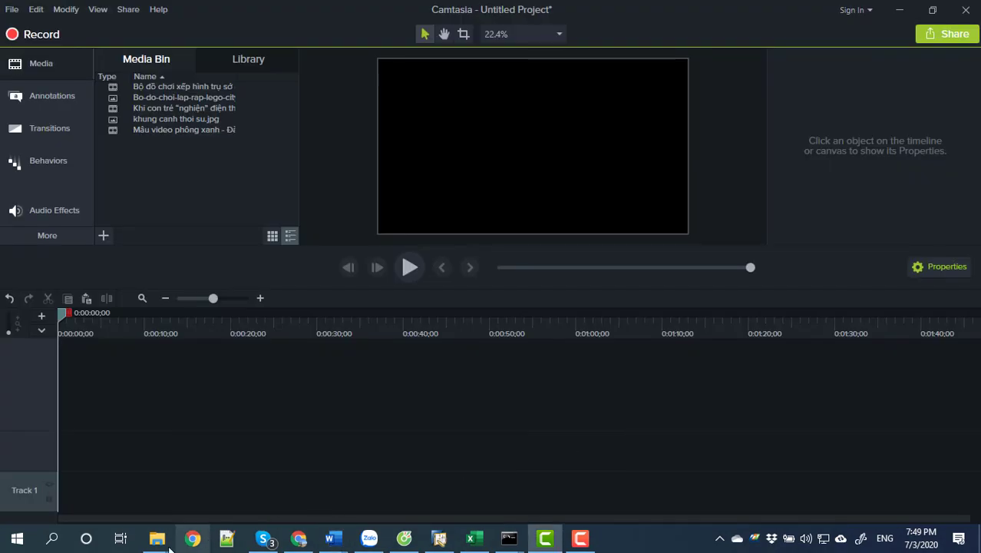
mouse_move(156, 539)
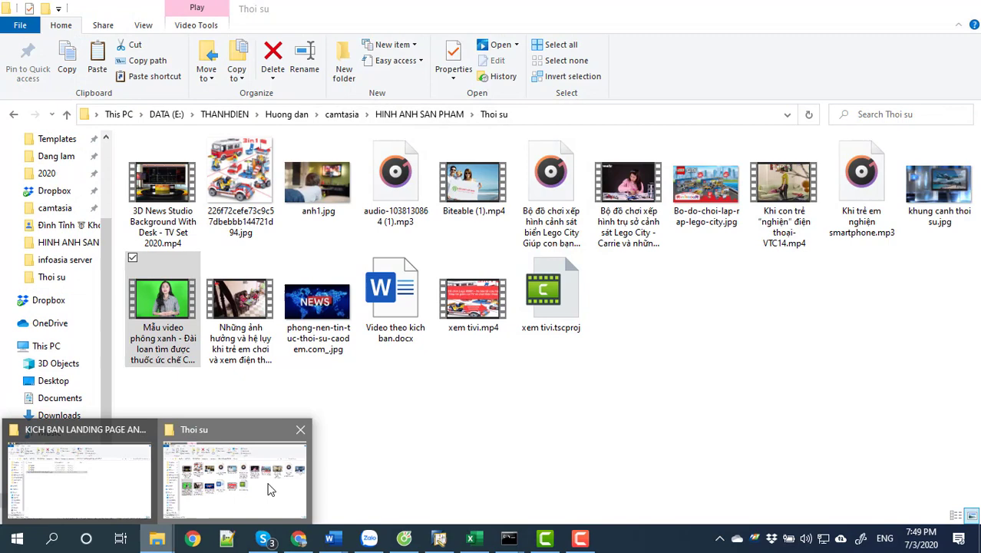
left_click(270, 490)
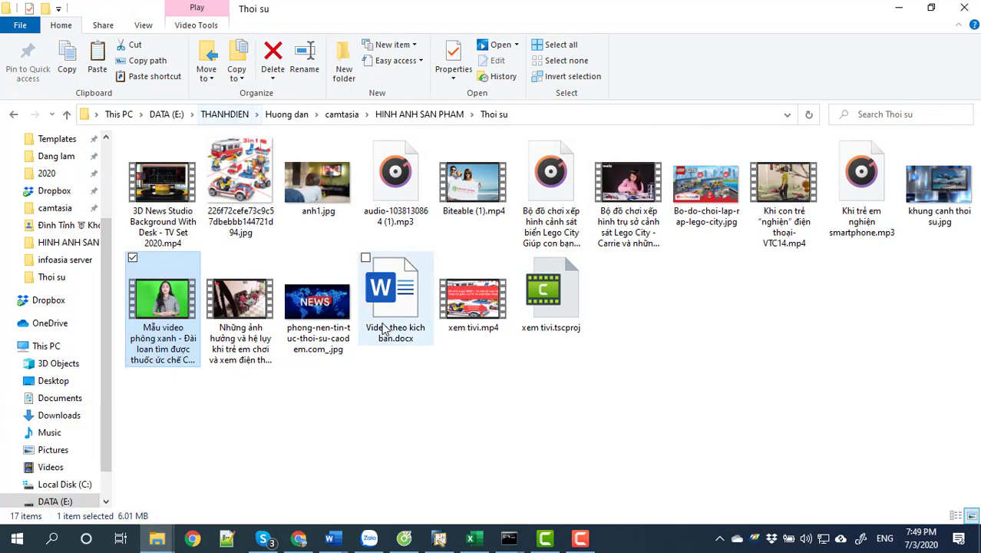
double_click(409, 336)
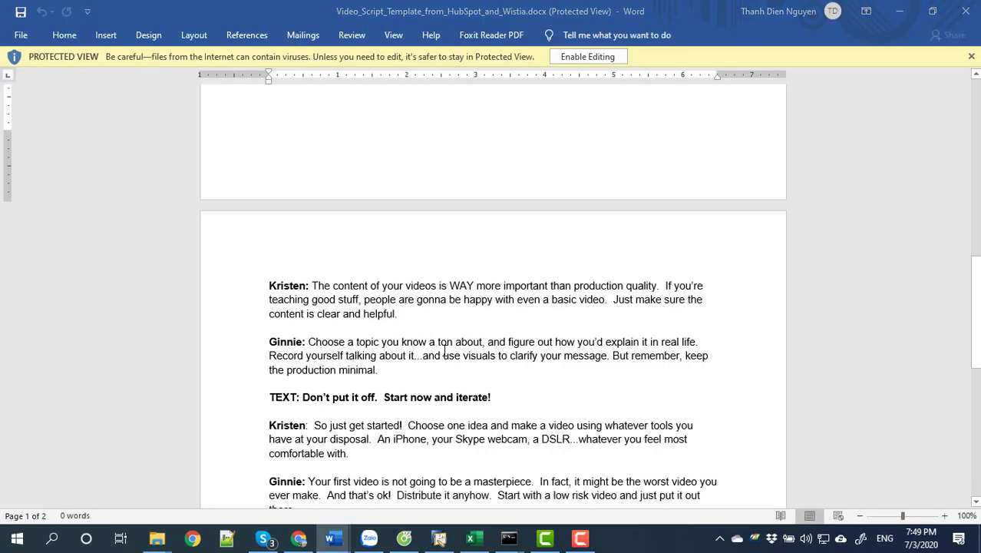
scroll(449, 350, "down", 1)
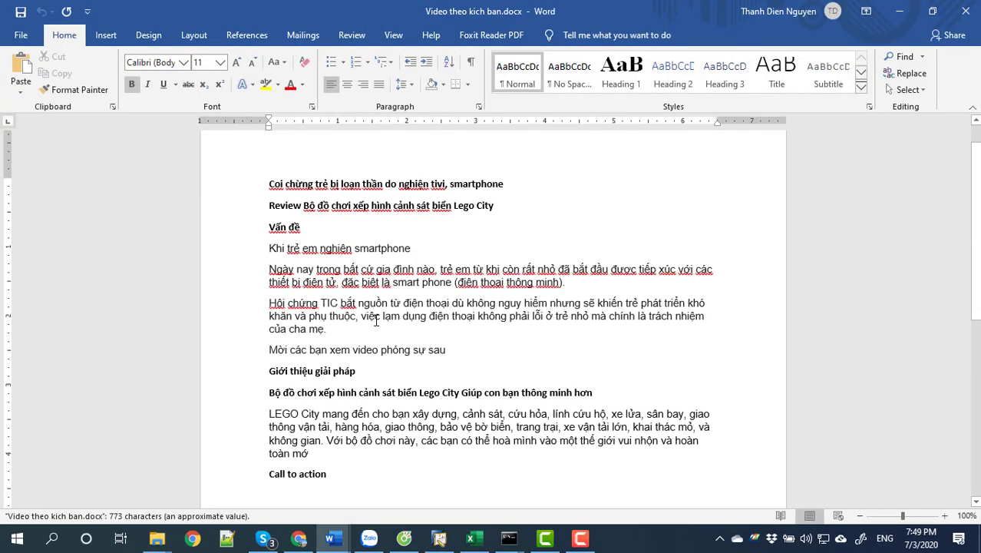
scroll(388, 335, "up", 2, "ctrl")
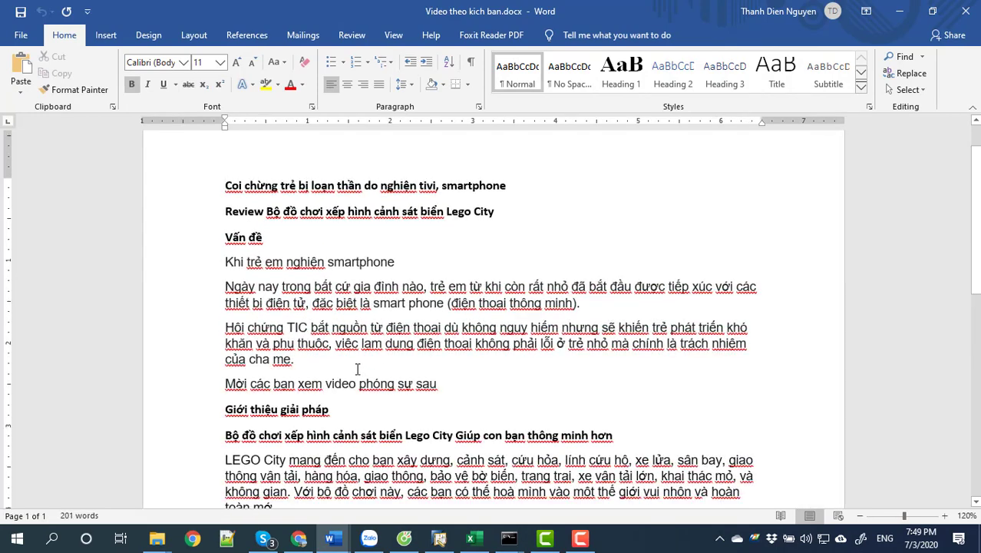
Copy the script passage from "Khi trẻ em nghiện smartphone" through "Mời các bạn xem video phóng sự sau".
left_click_drag(455, 390, 236, 263)
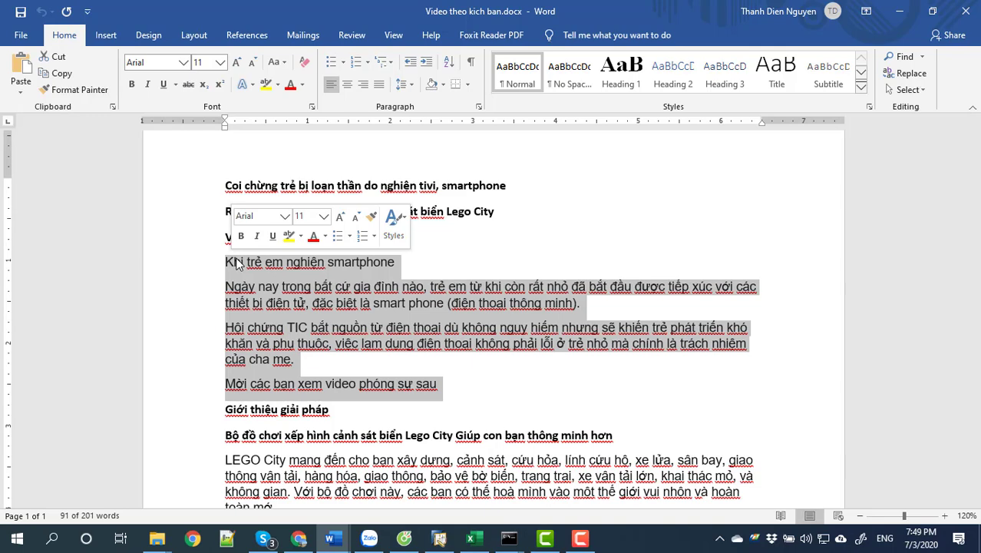
scroll(351, 393, "down", 4)
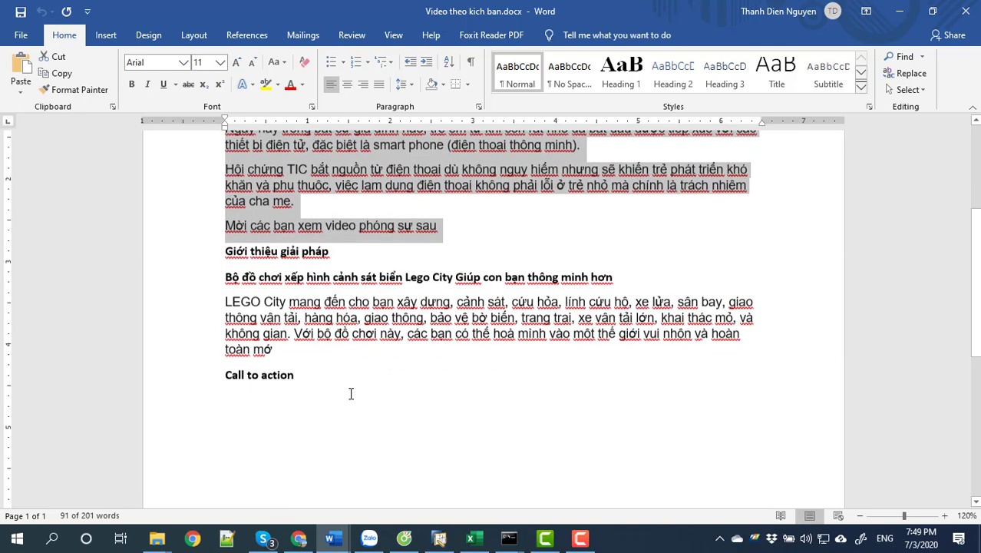
left_click_drag(738, 326, 175, 302)
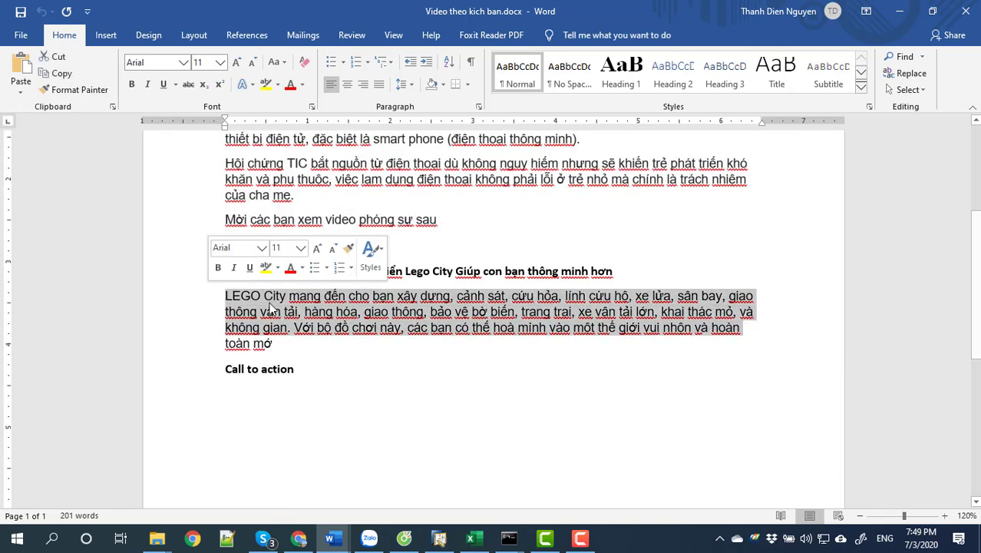
left_click(584, 411)
scroll(603, 430, "up", 4)
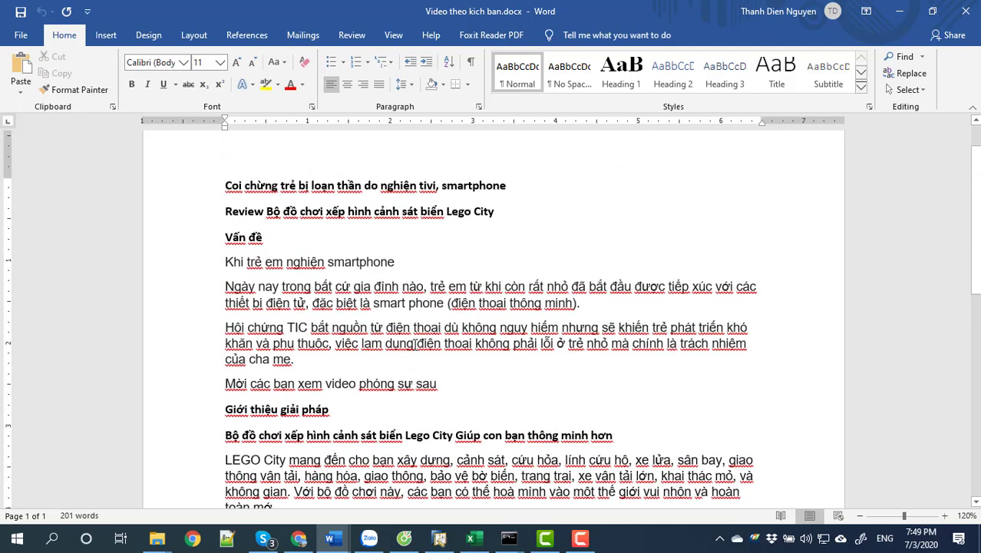
left_click_drag(467, 389, 225, 263)
key("ctrl+c")
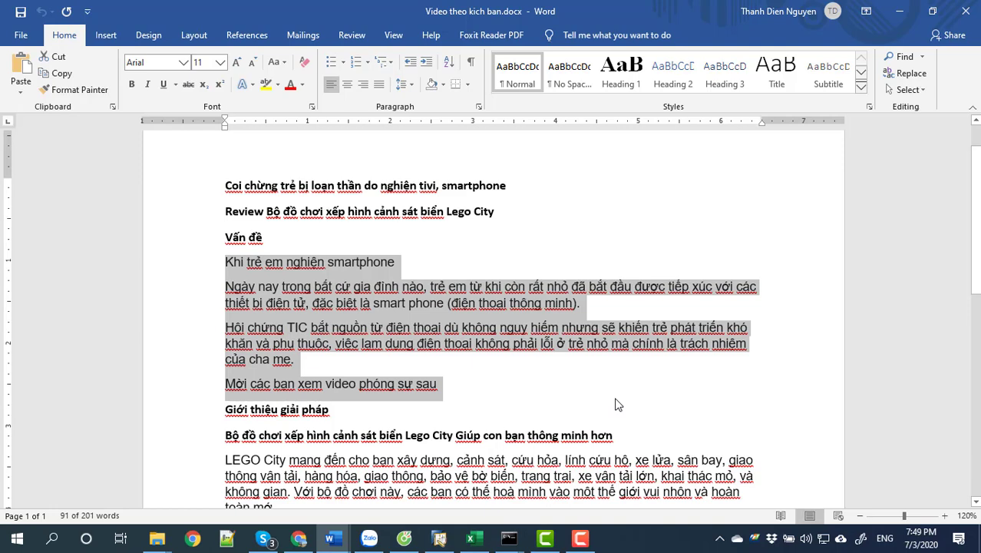
Switch to the TubeKit page in Chrome and try to open the site's home page.
left_click(299, 539)
scroll(353, 353, "up", 10)
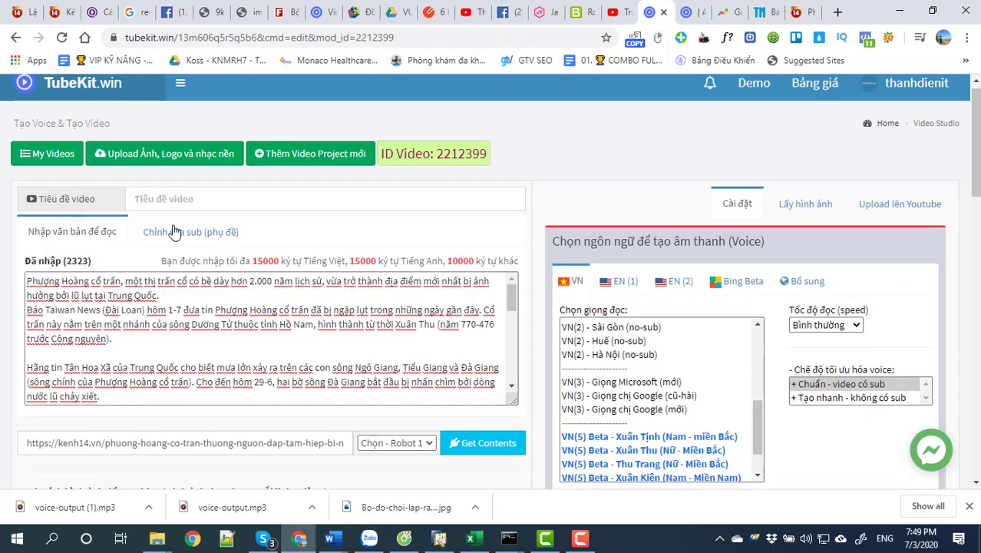
left_click(67, 97)
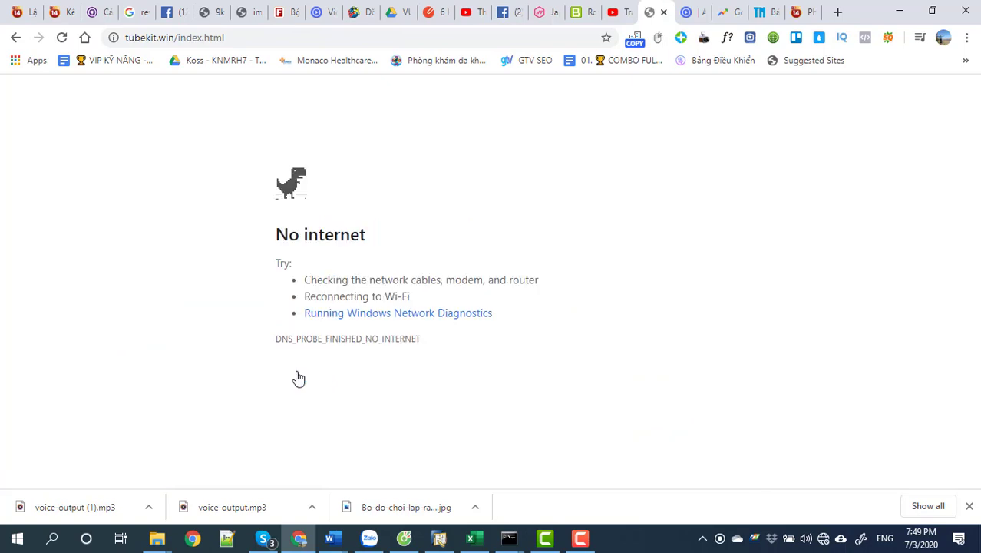
Load the TubeKit site from its root address, tubekit.win, and check the available network connections.
left_click_drag(189, 38, 342, 46)
key("BackSpace")
key("BackSpace")
key("BackSpace")
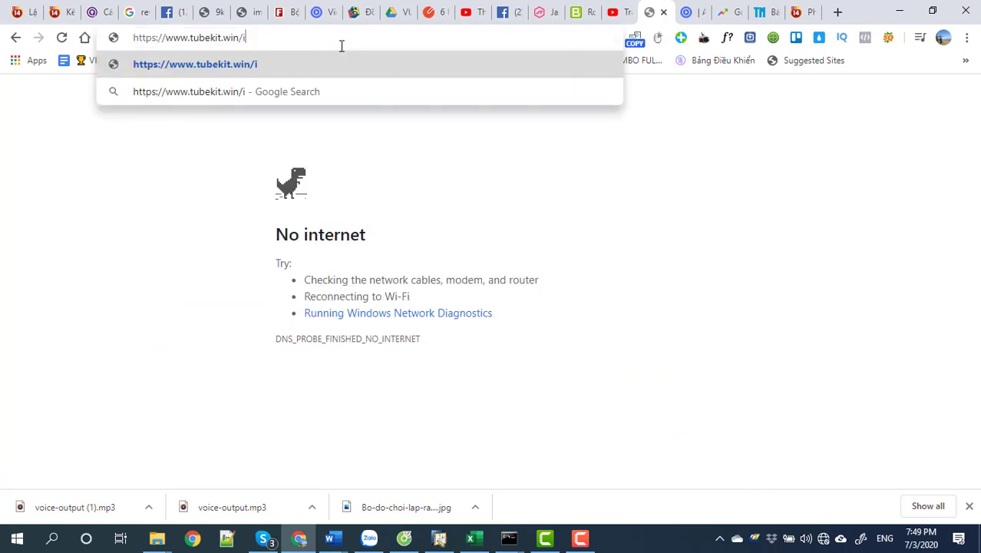
key("Return")
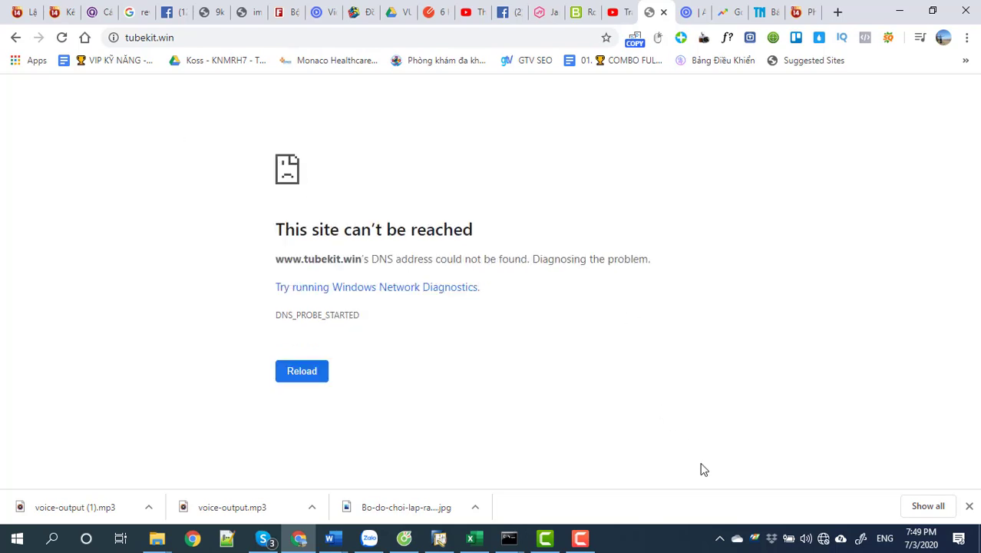
left_click(823, 538)
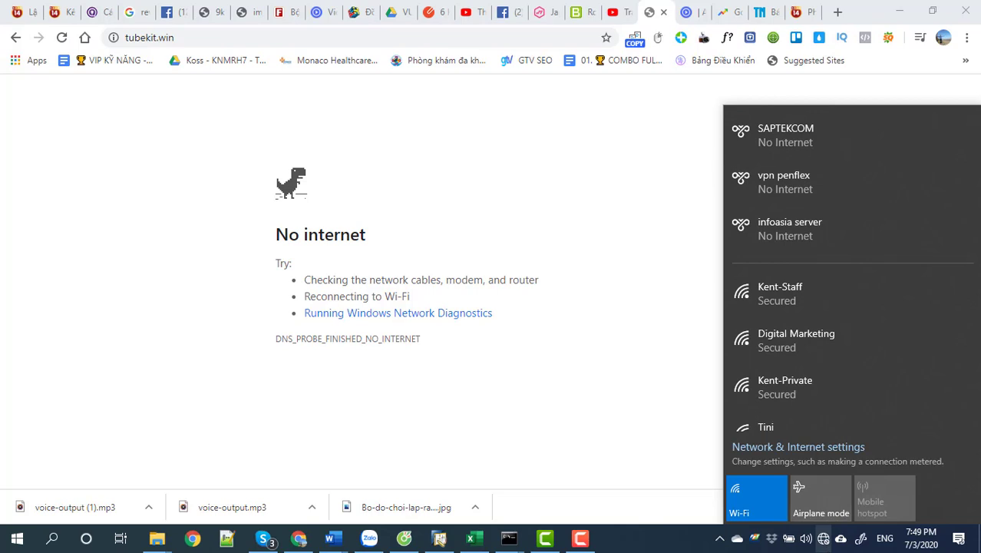
left_click(237, 393)
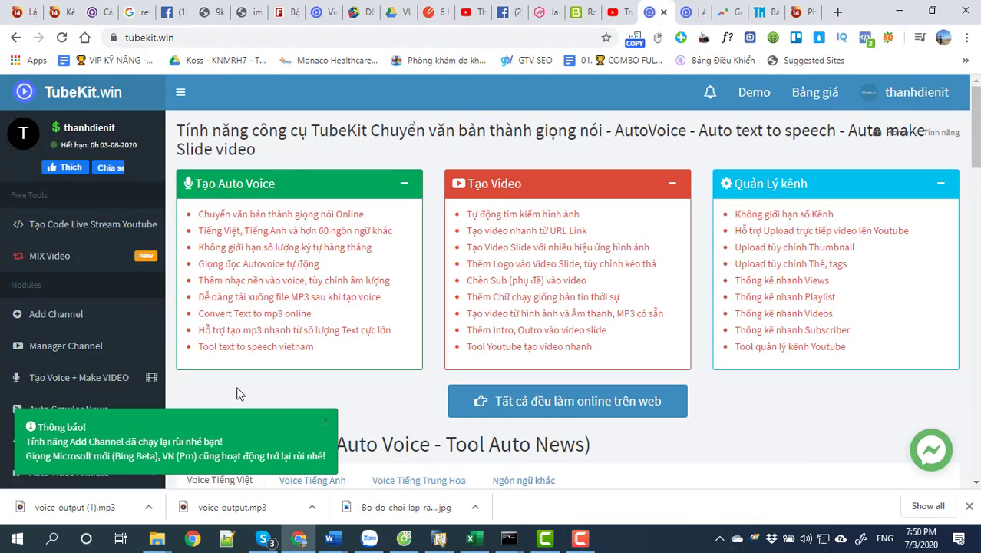
Dismiss the notice, open the voice and video creation section, and start adding a new video.
left_click(326, 422)
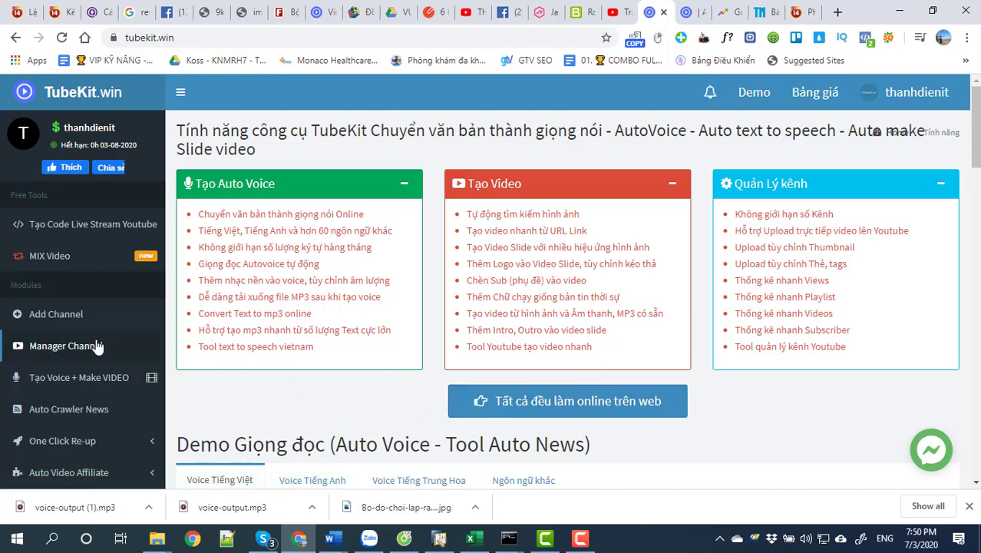
left_click(93, 382)
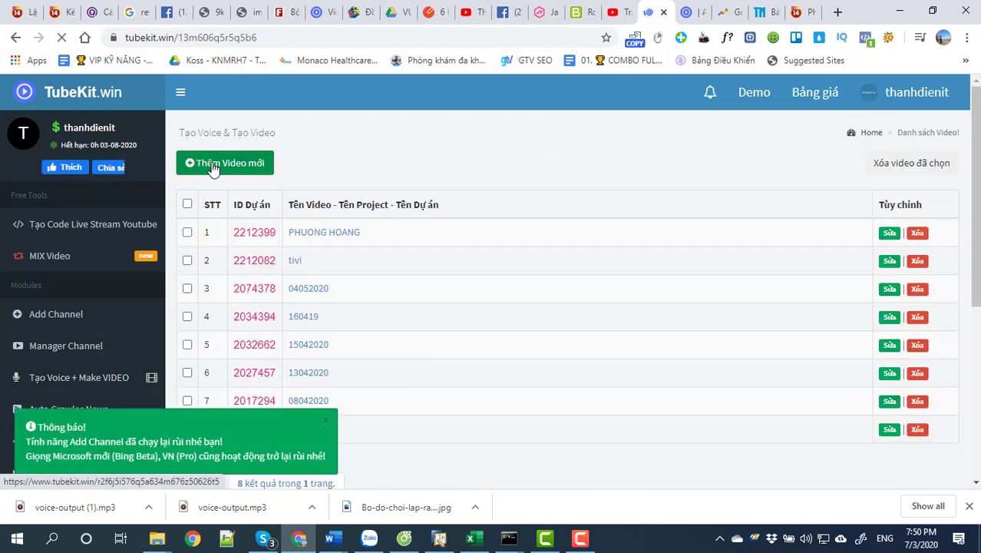
left_click(212, 170)
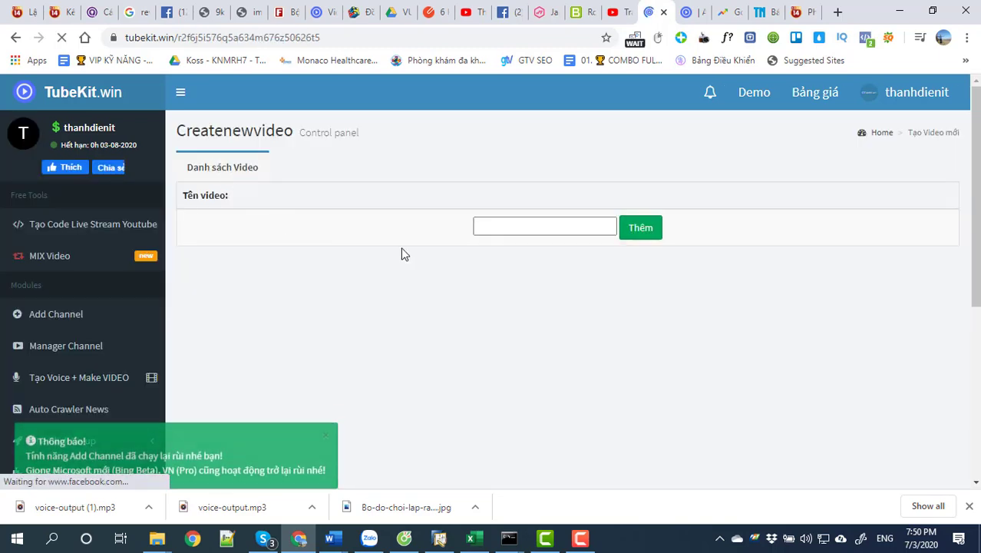
Name the new video project "tivi 2" and create it.
left_click(511, 228)
type("t")
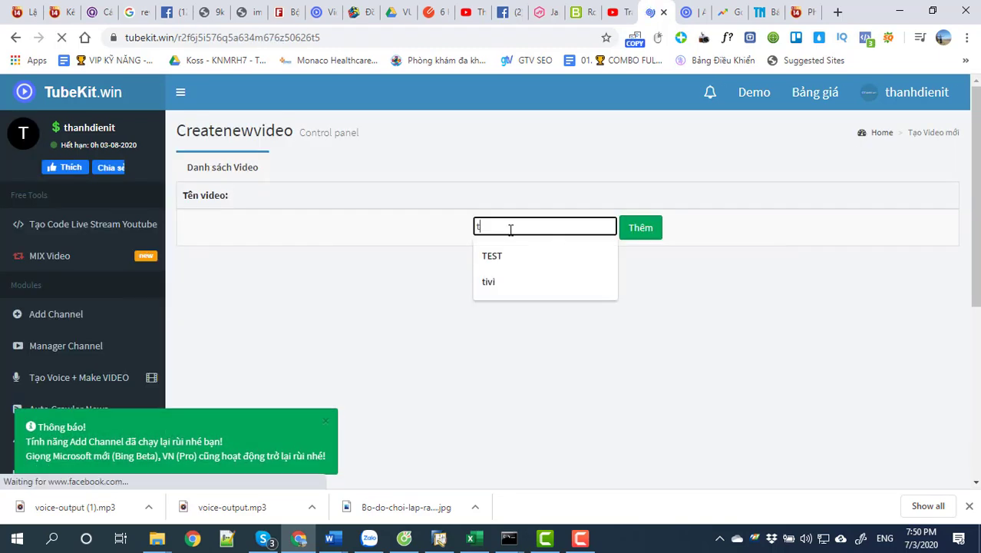
type("v")
key("BackSpace")
type("iv")
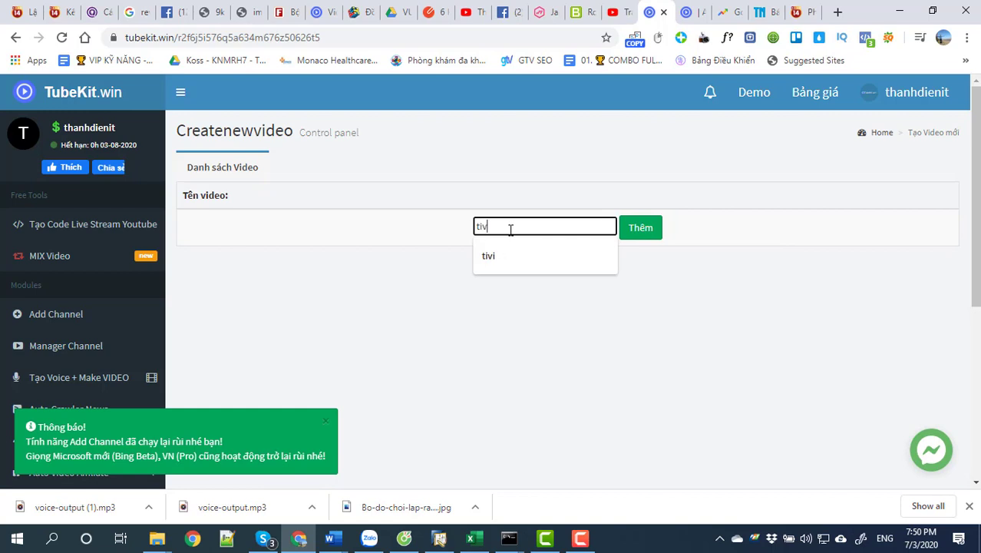
type("i")
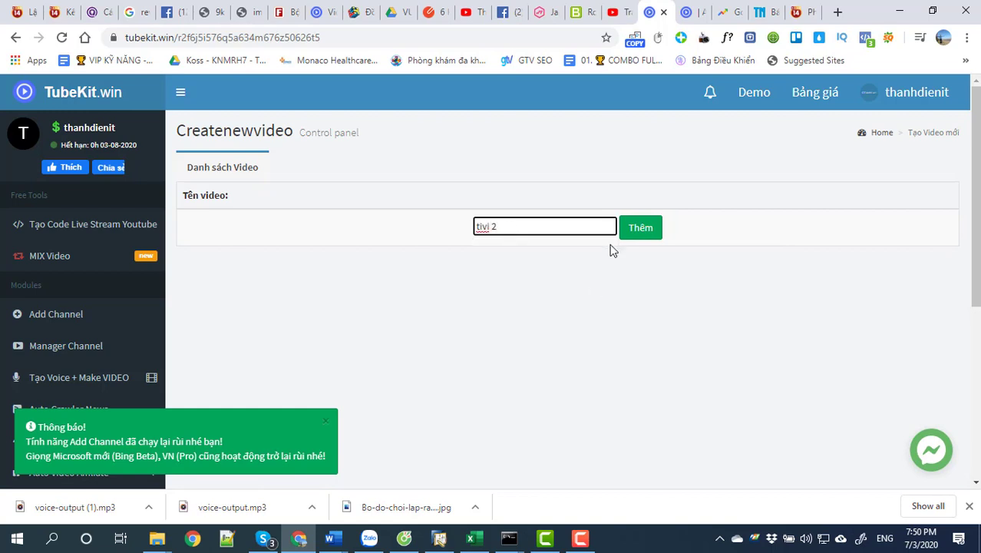
type(" 2")
left_click(637, 228)
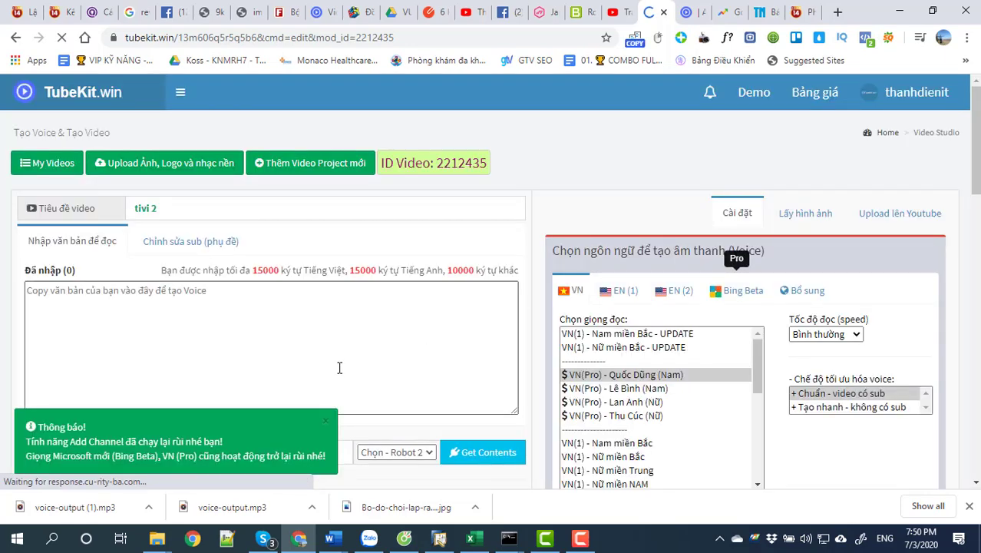
Paste the copied script as the text to read and choose the VN(Pro) - Lan Anh (Nữ) voice.
left_click(82, 305)
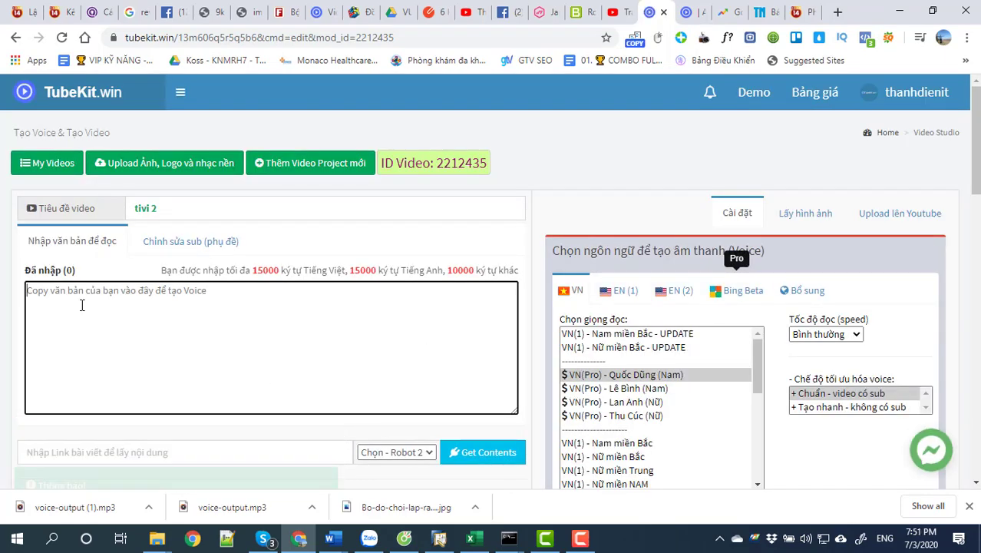
key("ctrl+v")
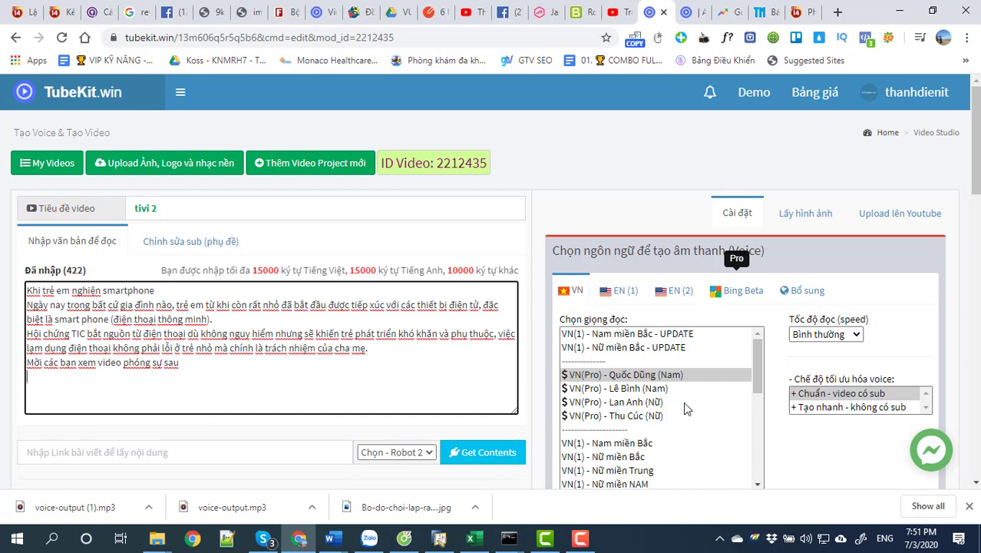
left_click(644, 419)
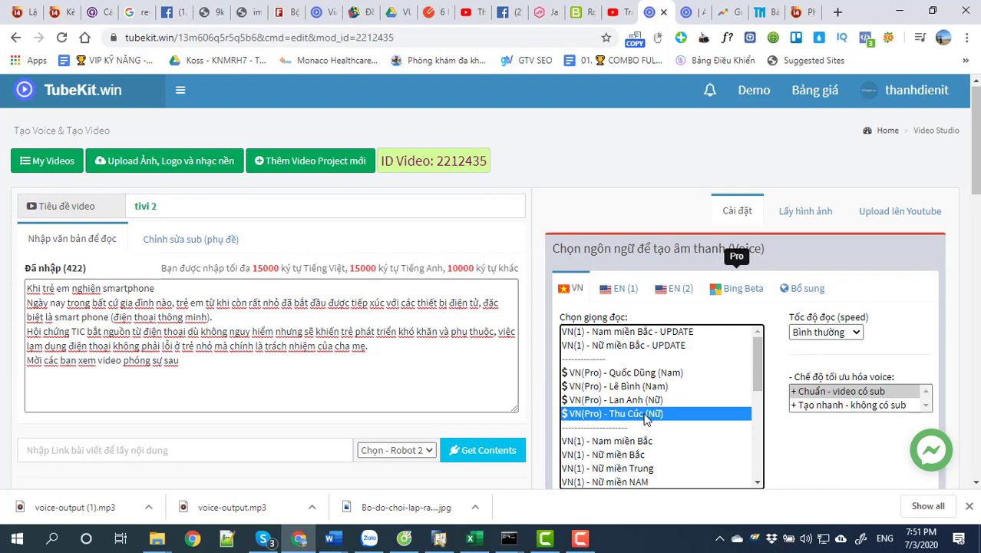
left_click(645, 404)
scroll(729, 399, "down", 2)
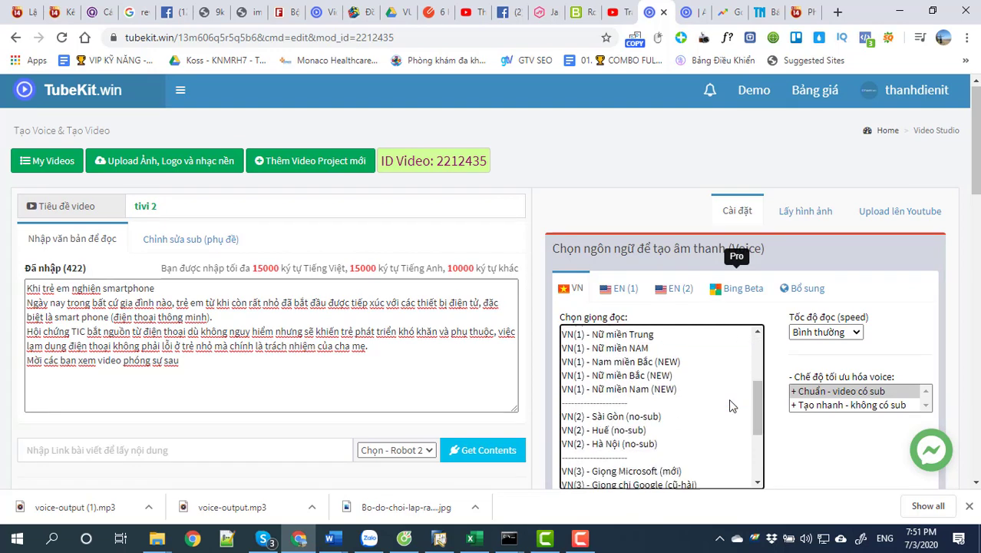
scroll(729, 398, "up", 1)
scroll(731, 403, "down", 1)
scroll(731, 402, "up", 1)
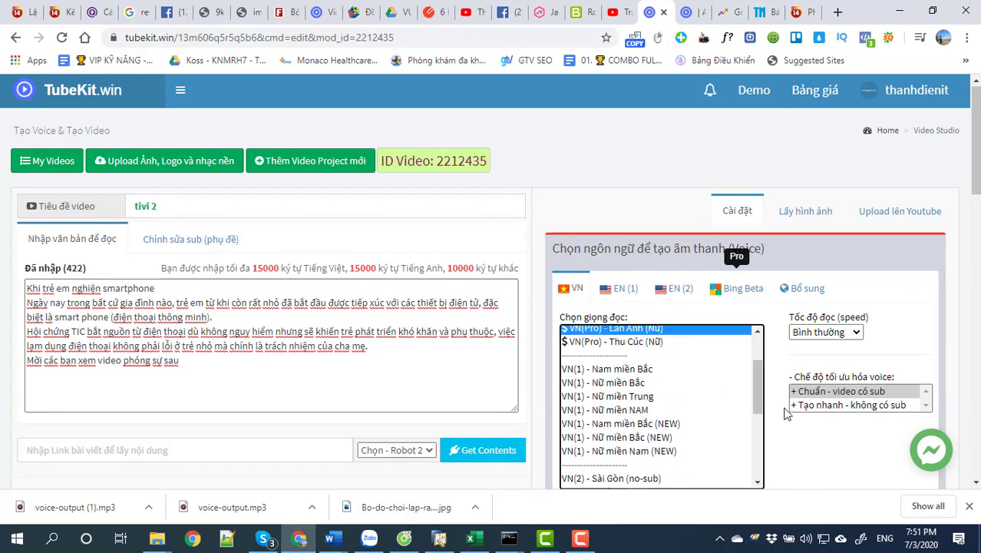
Leave background music enabled for the voice and set the music volume to 0.05.
scroll(837, 450, "down", 3)
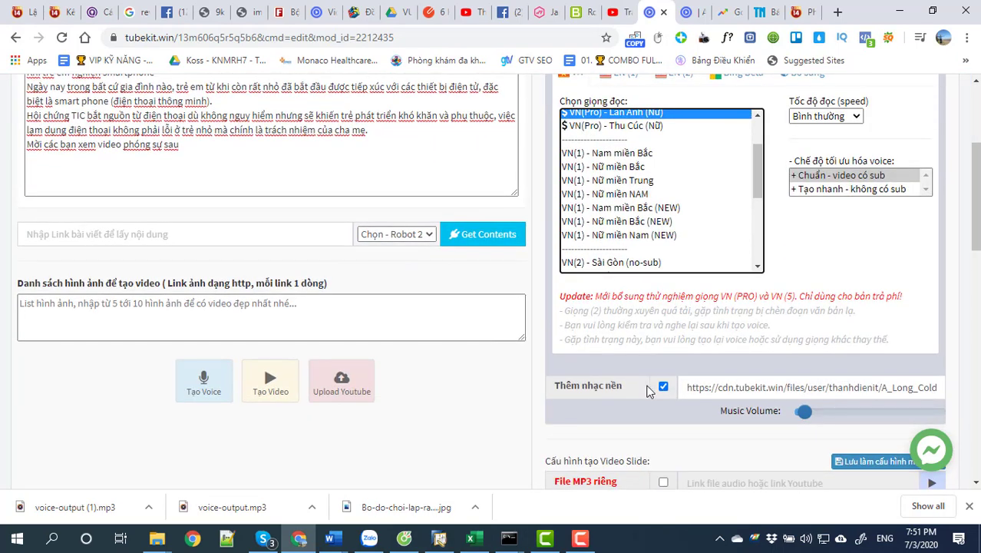
scroll(656, 395, "down", 1)
left_click(663, 314)
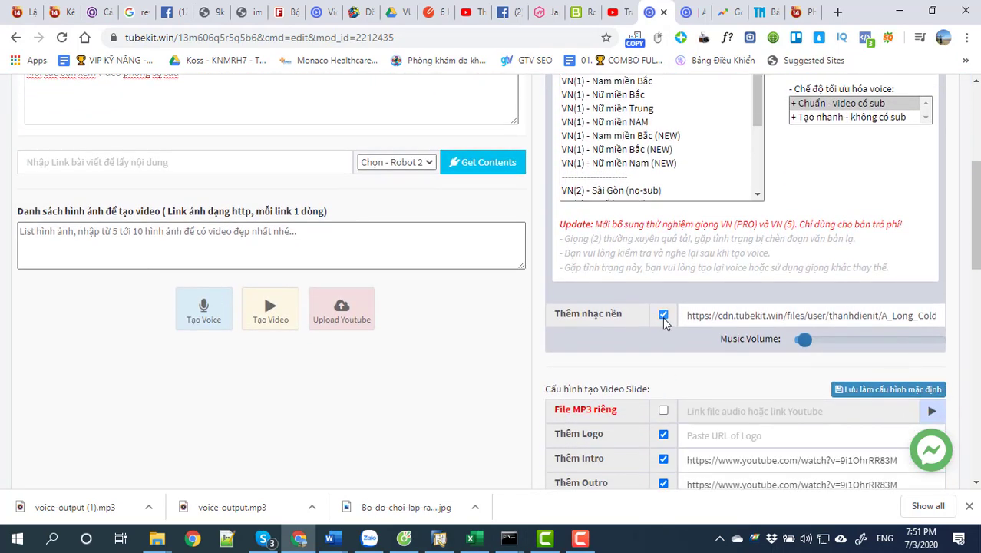
left_click(663, 313)
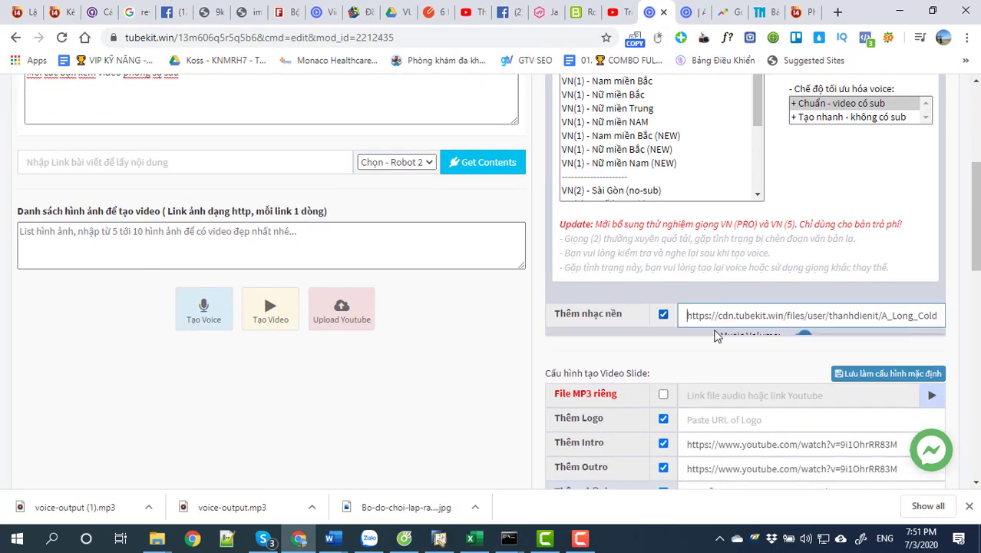
left_click_drag(804, 338, 794, 338)
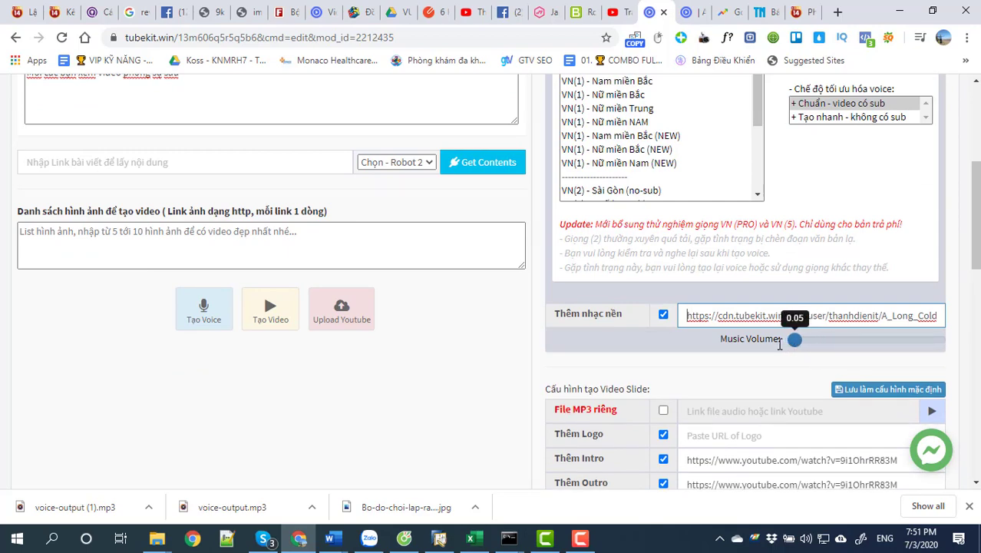
Disable the added background music for the voice.
left_click(663, 314)
scroll(802, 357, "down", 1)
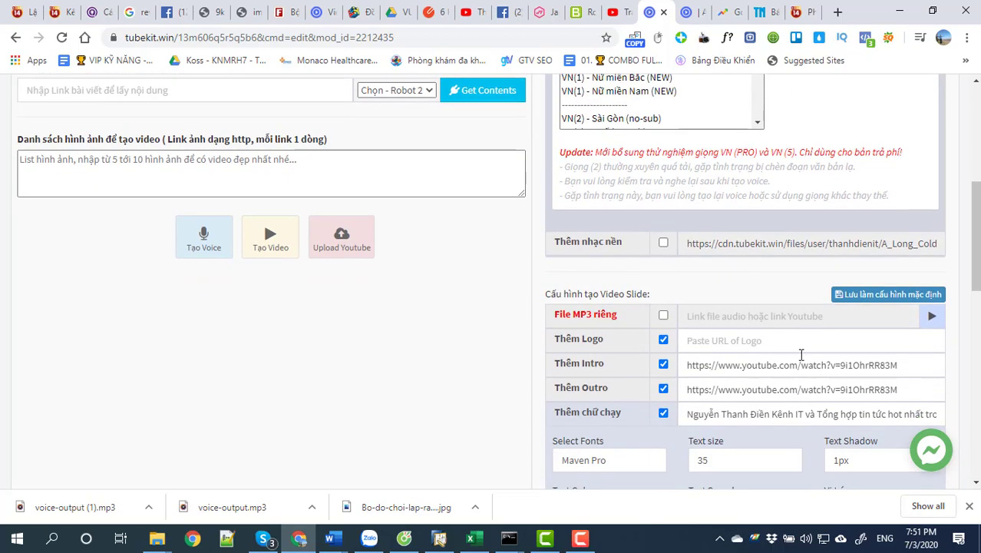
scroll(801, 355, "down", 1)
scroll(760, 352, "up", 4)
scroll(832, 373, "down", 2)
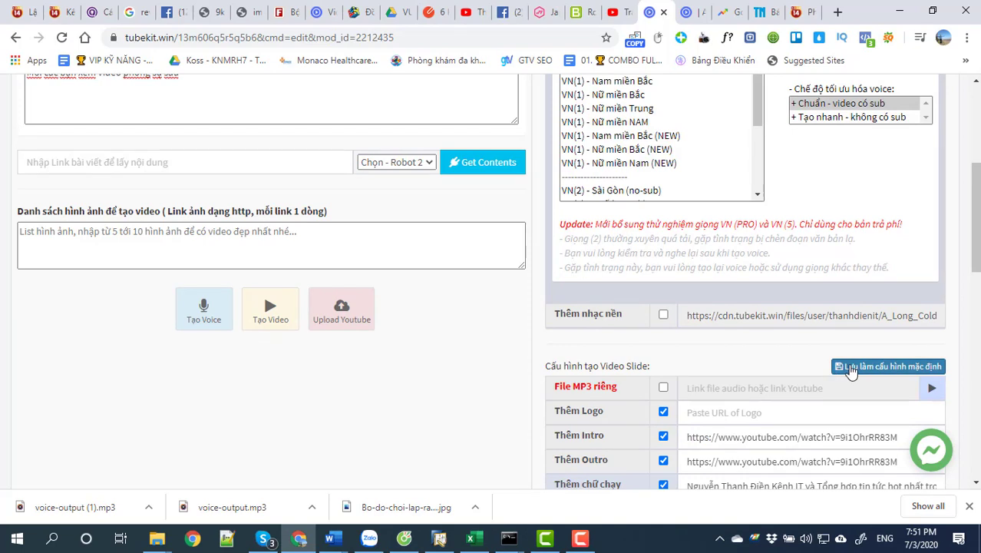
Save the current settings as the default configuration and generate the voice from the entered text.
left_click(850, 368)
left_click(518, 316)
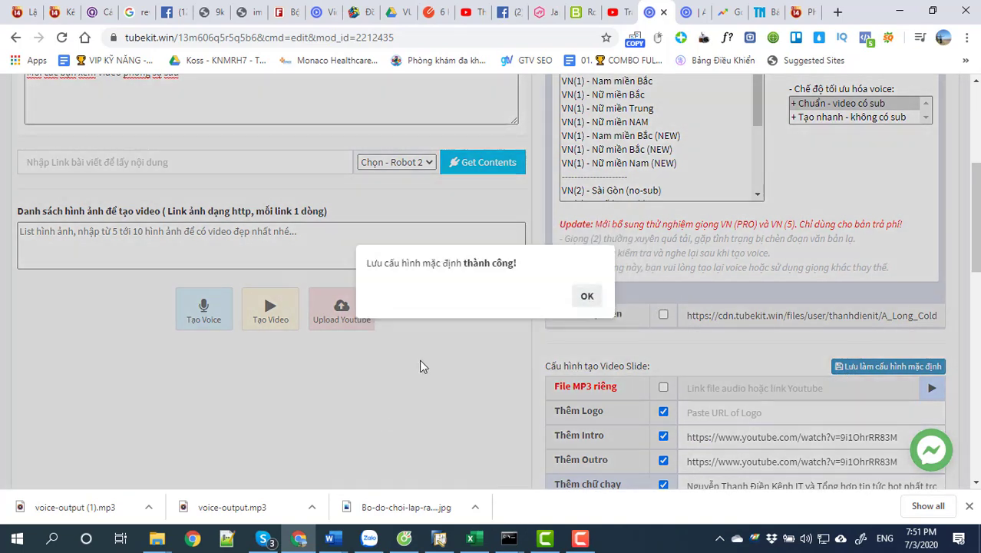
left_click(581, 300)
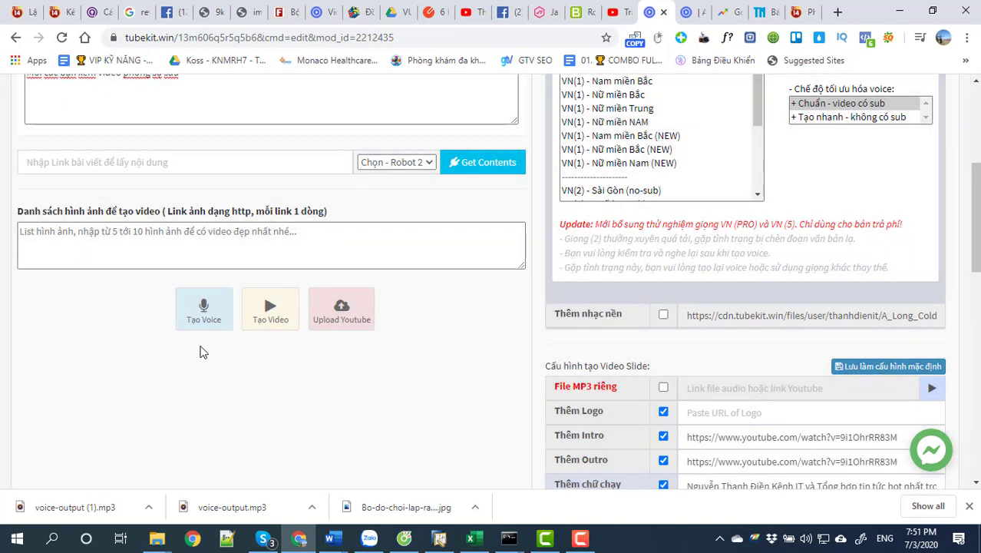
left_click(203, 316)
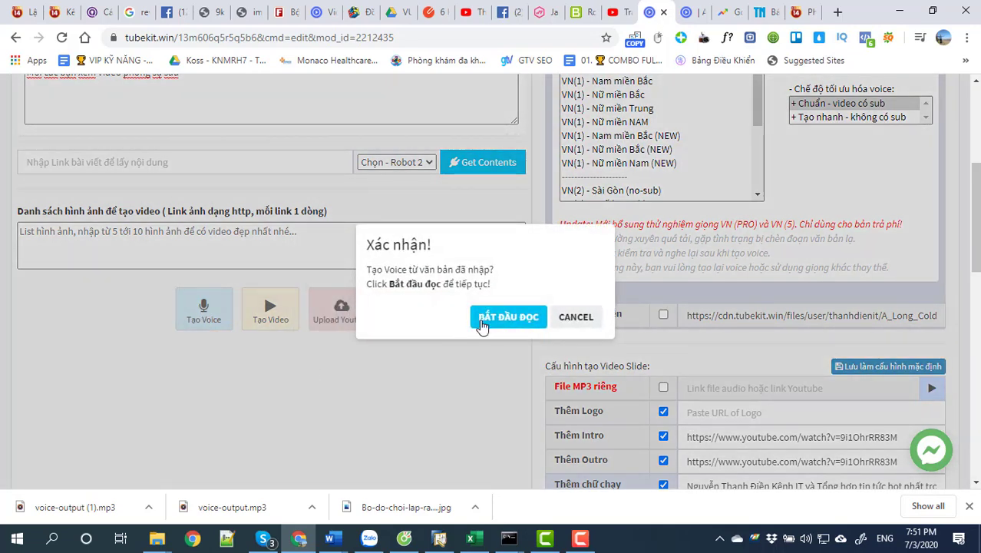
left_click(482, 322)
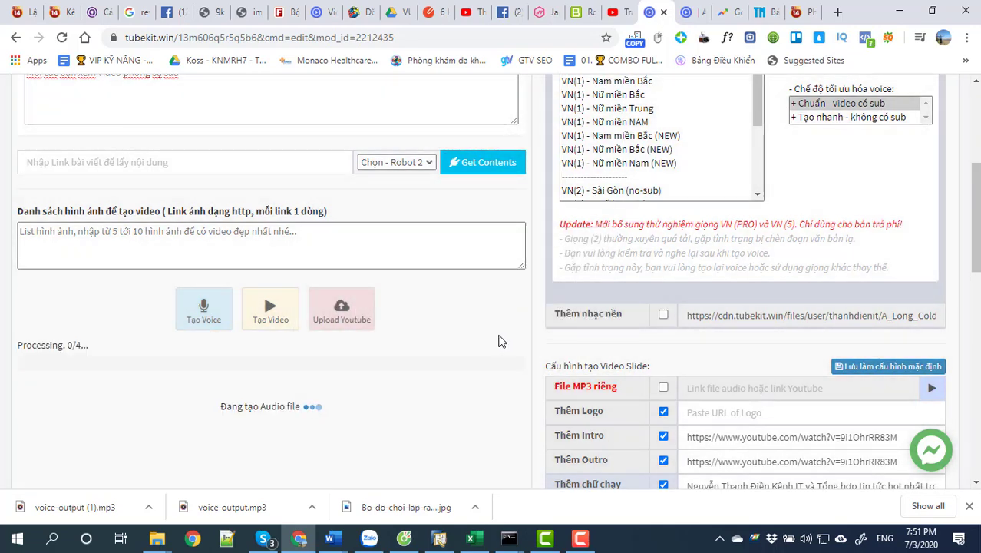
In the Word script "Video theo kich ban.docx", copy the Lego City heading and paragraph under "Giới thiệu giải pháp", then return to TubeKit.
mouse_move(330, 537)
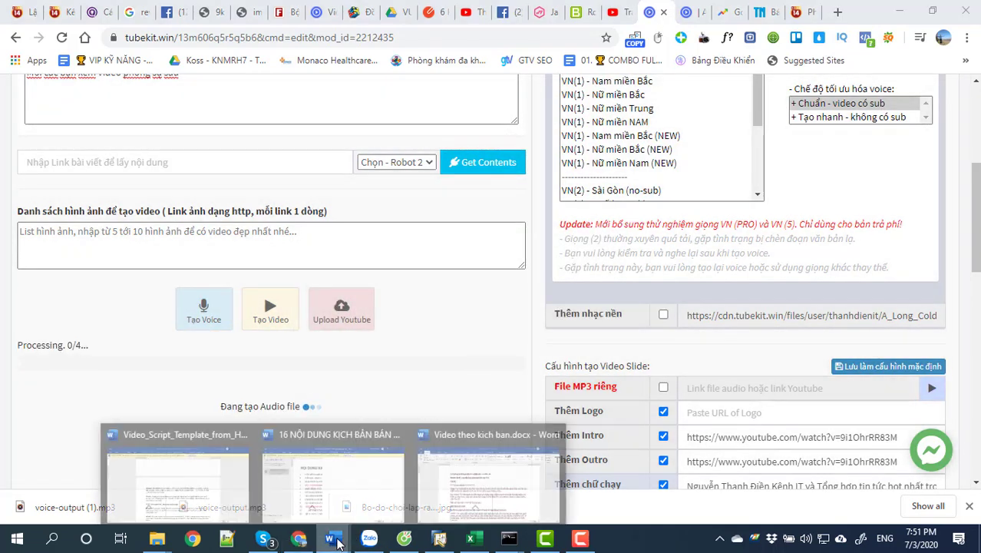
left_click(458, 484)
left_click_drag(225, 262, 367, 401)
scroll(360, 402, "down", 1)
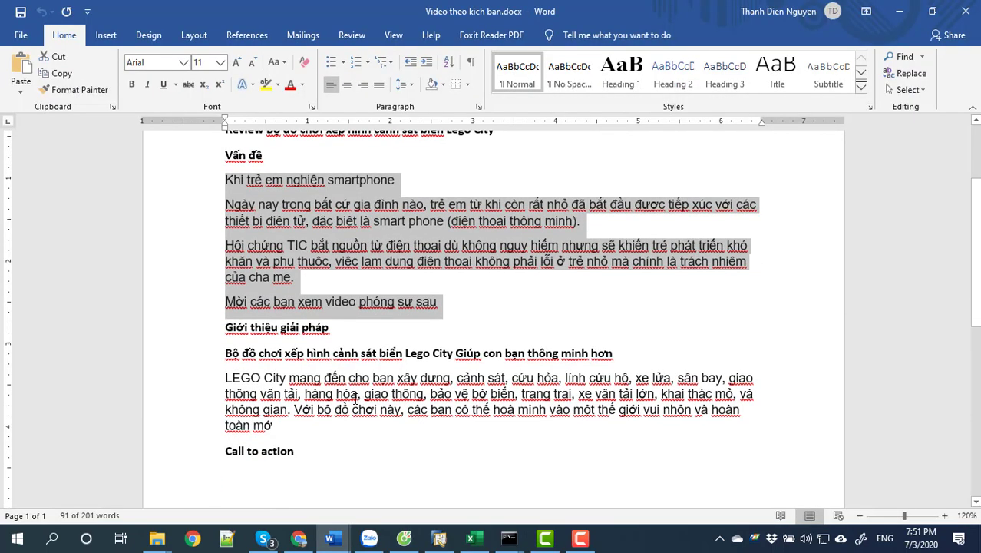
left_click(354, 398)
left_click_drag(227, 355, 336, 423)
key("ctrl+c")
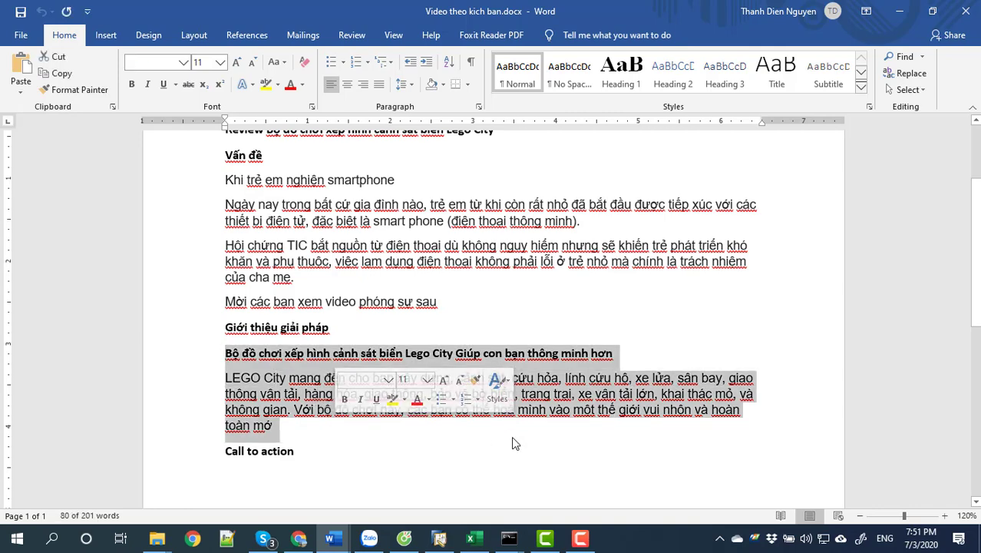
left_click(899, 11)
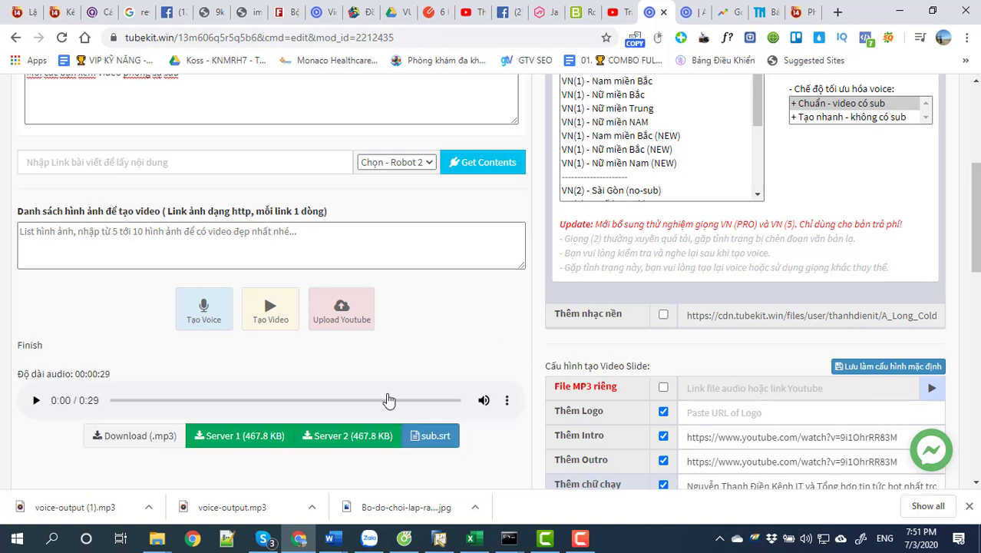
Preview the first few seconds of the generated narration and download its MP3 from Server 1.
left_click(35, 400)
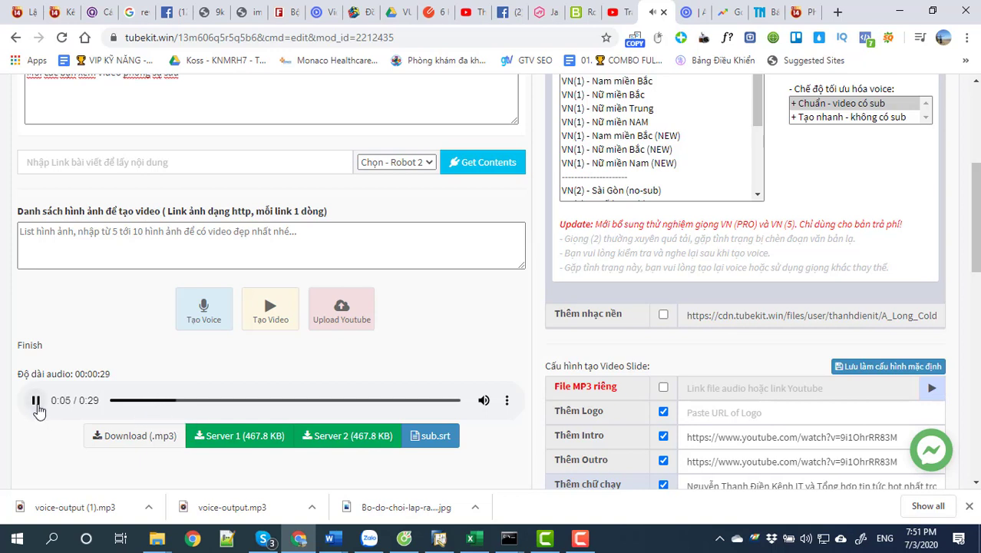
left_click(35, 399)
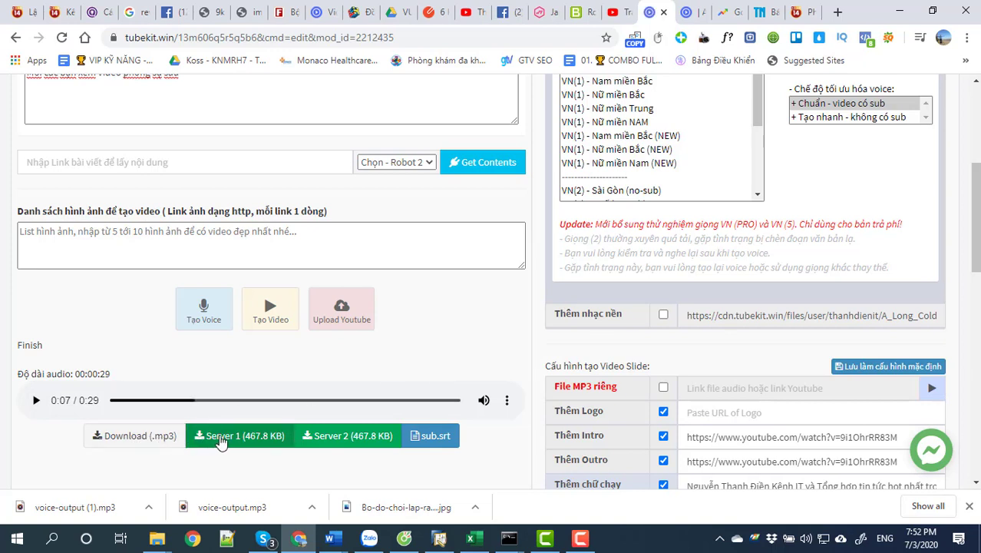
left_click(234, 443)
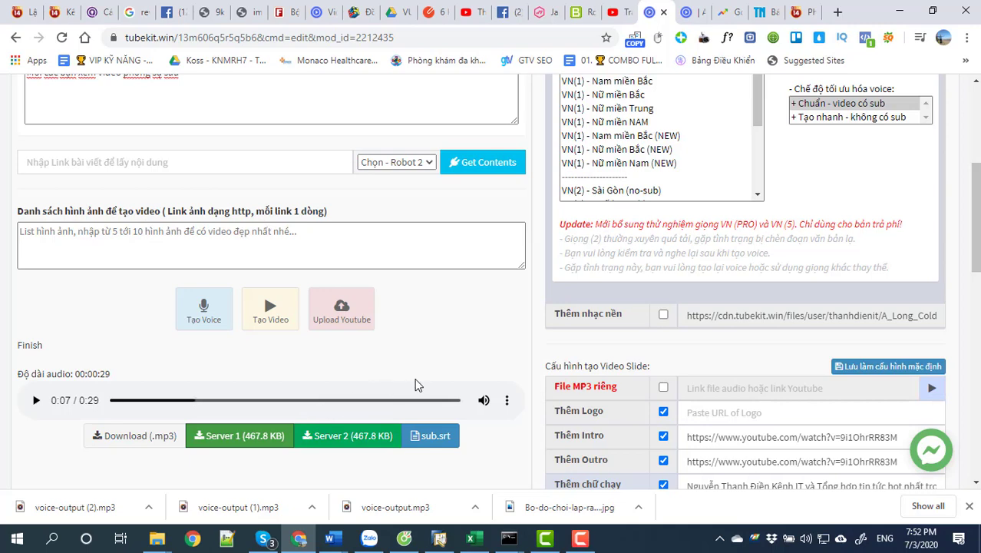
Replace the text to read with the copied Lego City passage and start a new line before "Với bộ đồ chơi này".
scroll(261, 318, "up", 5)
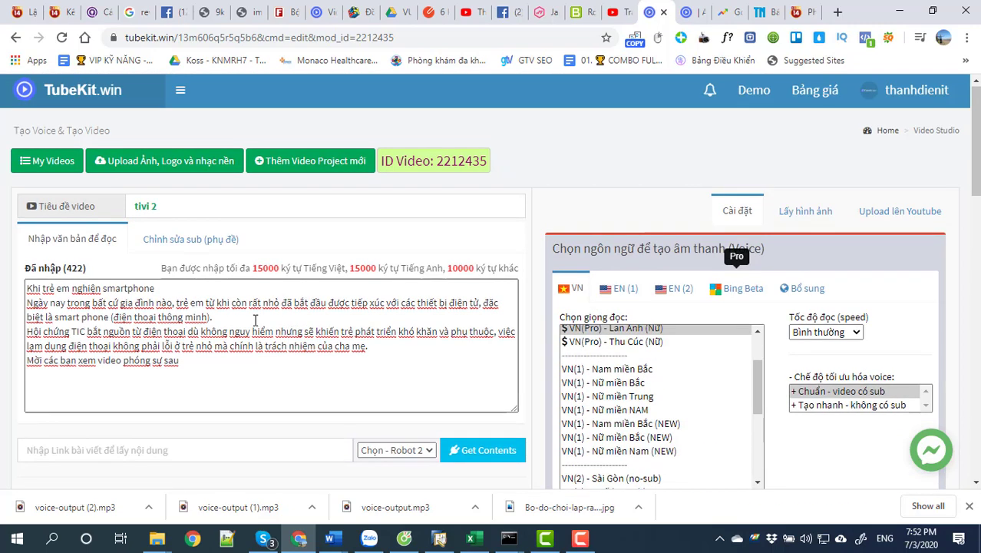
left_click_drag(198, 369, 26, 288)
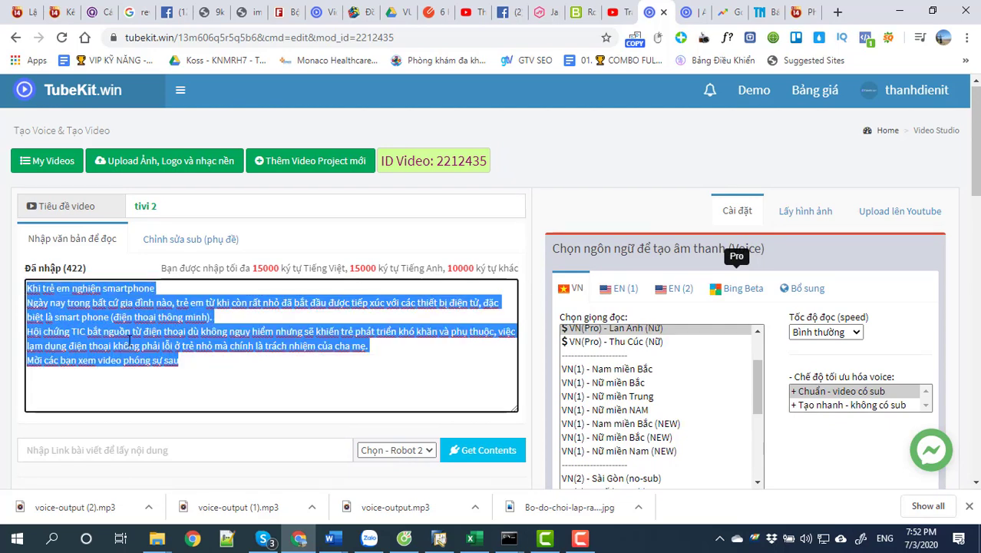
key("ctrl+v")
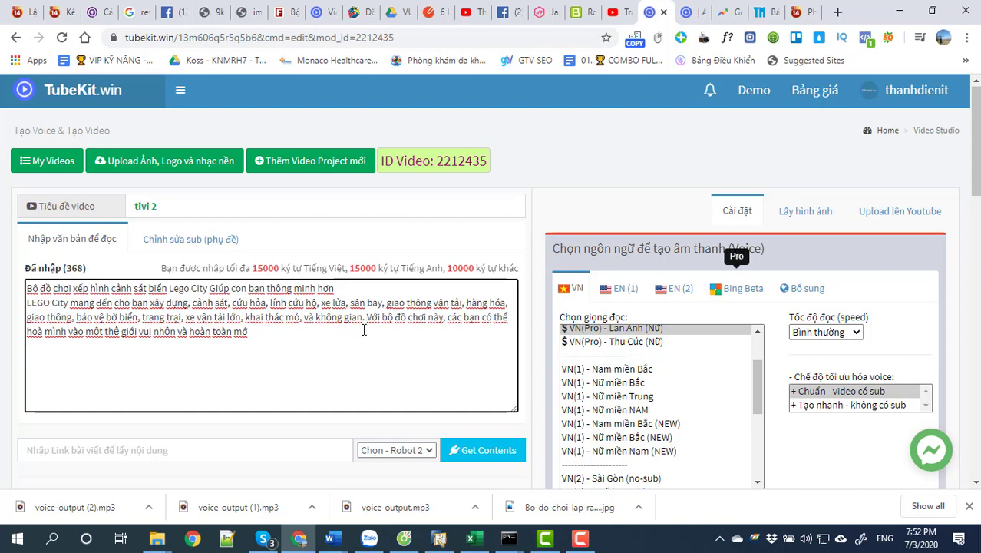
key("Return")
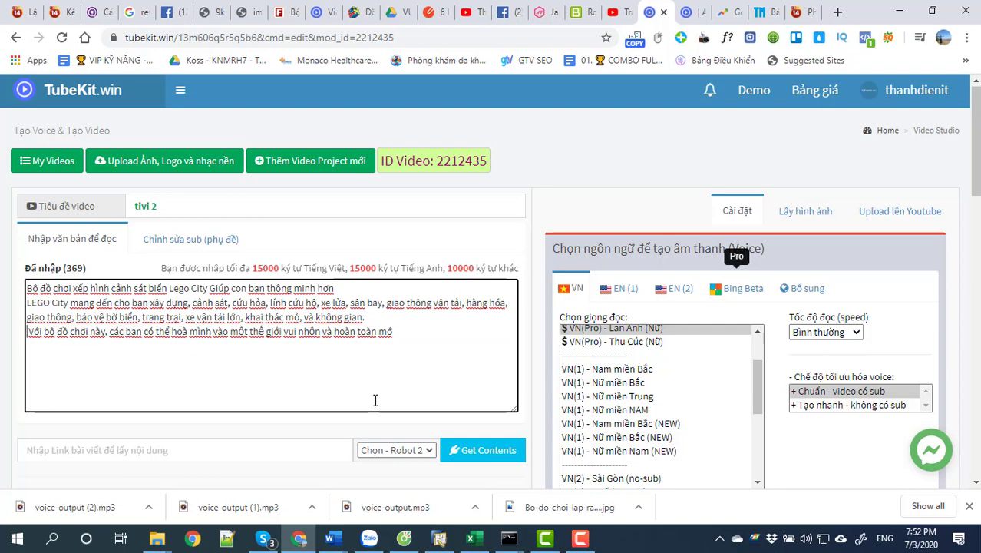
Generate the voice for the Lego City passage and confirm the reading.
scroll(379, 392, "down", 4)
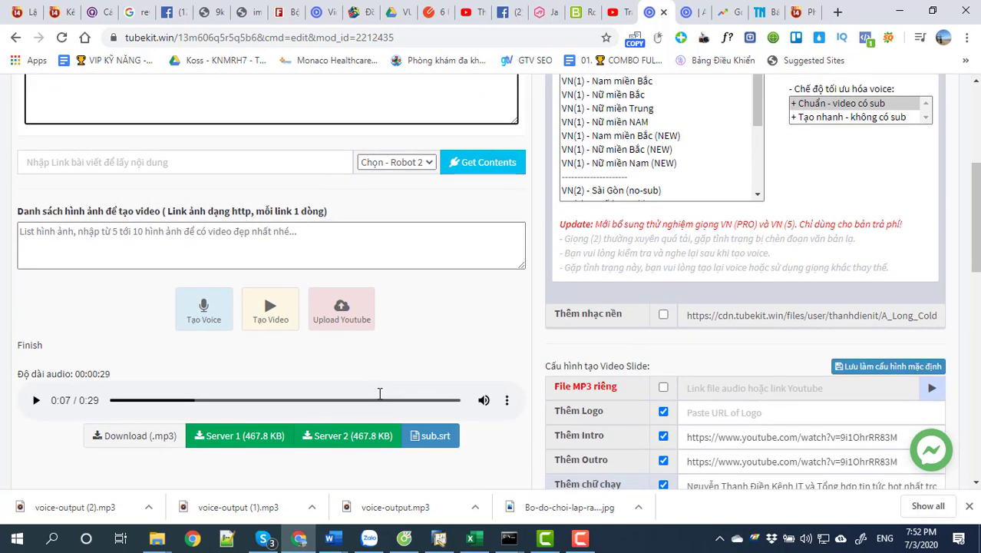
left_click(201, 331)
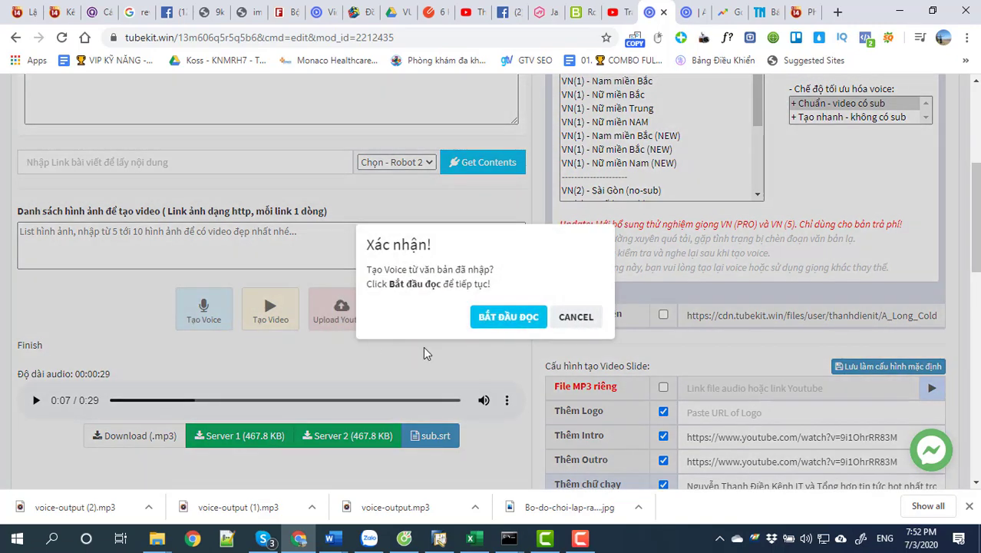
left_click(513, 321)
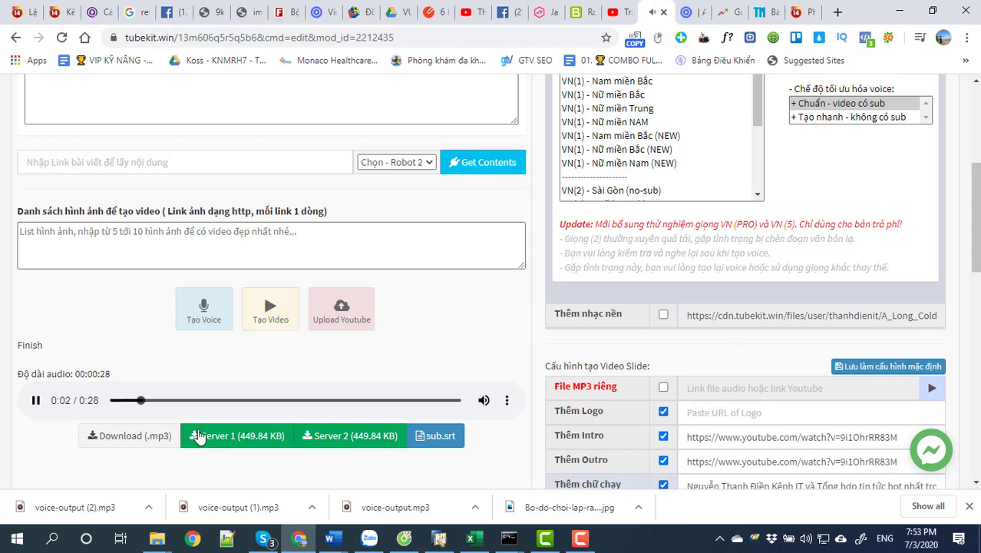
Check the Lego City narration against its text, download the MP3 from Server 1 and pause the playback.
scroll(228, 342, "up", 3)
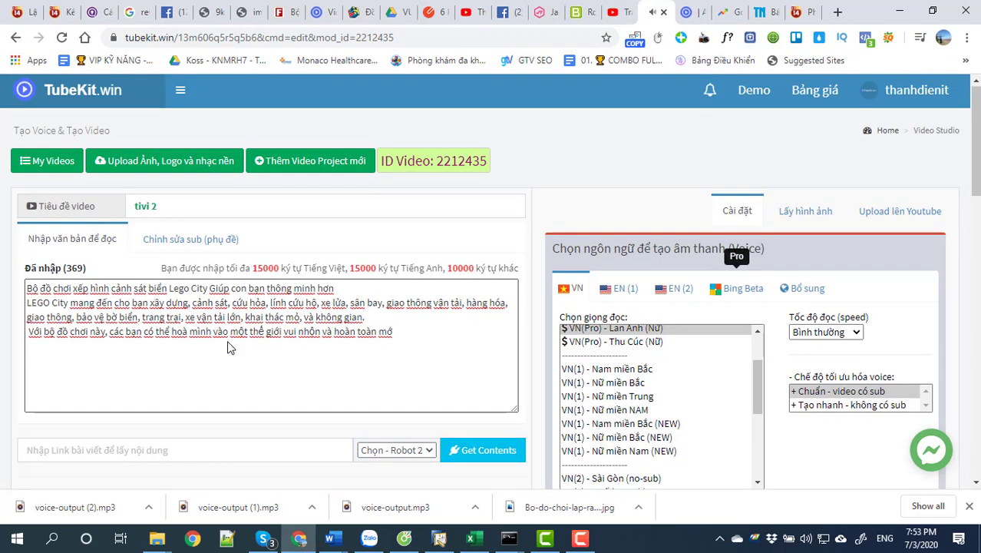
scroll(228, 342, "down", 4)
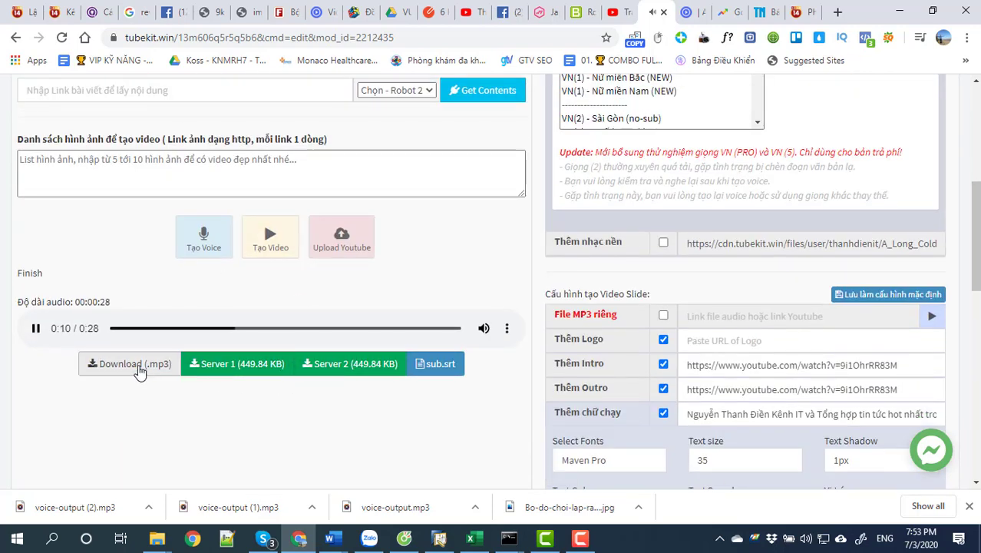
left_click(139, 371)
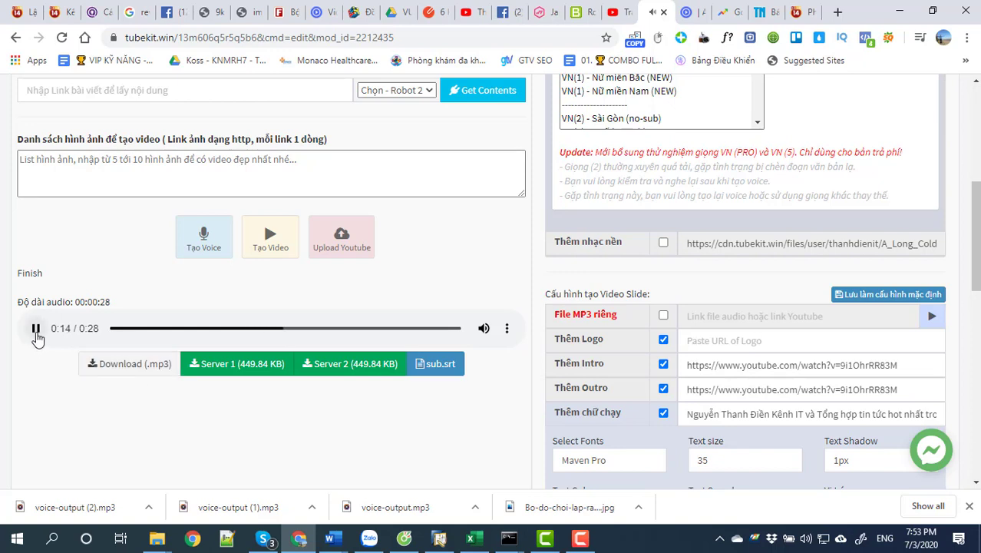
left_click(203, 370)
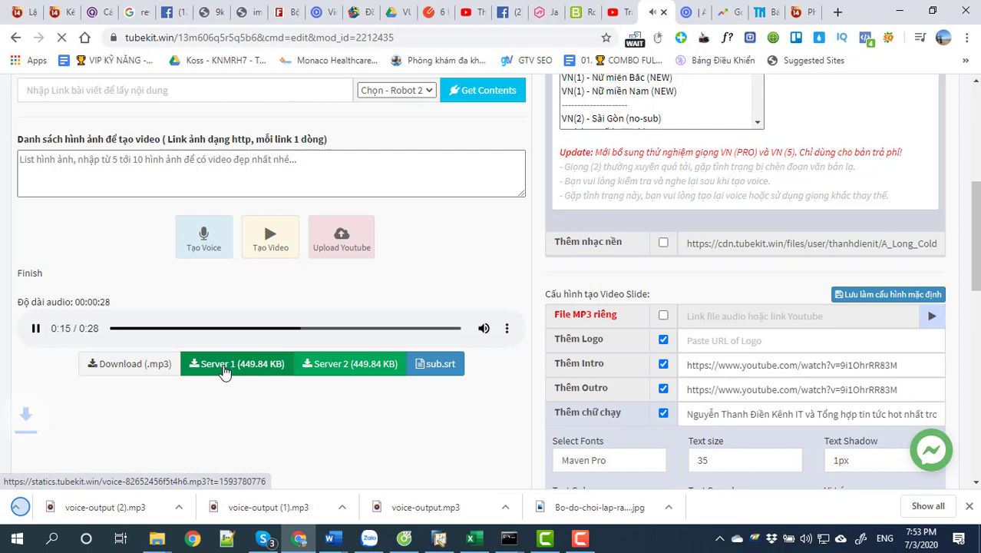
left_click(36, 329)
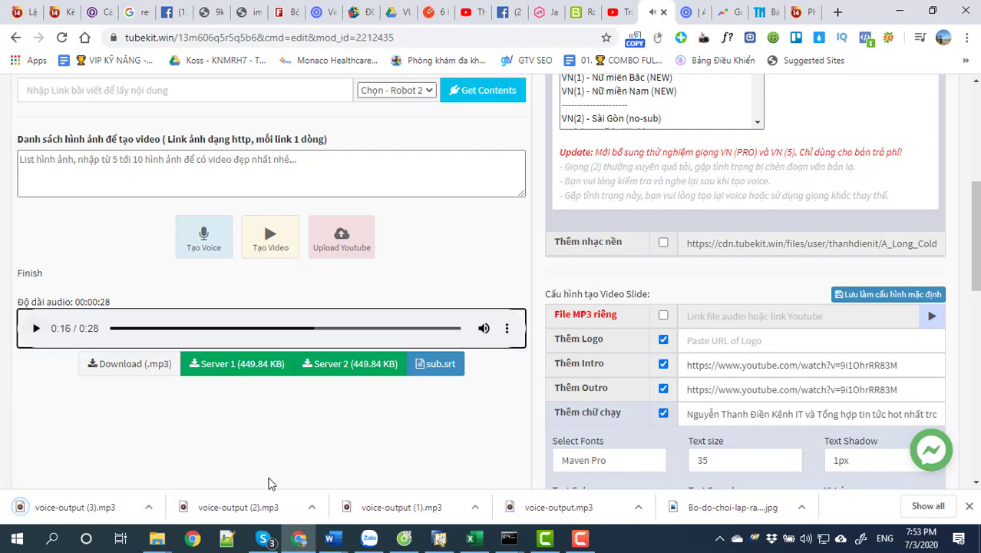
Show the downloaded narration in its folder and copy voice-output (2).mp3 and voice-output (3).mp3.
left_click(312, 506)
left_click(323, 460)
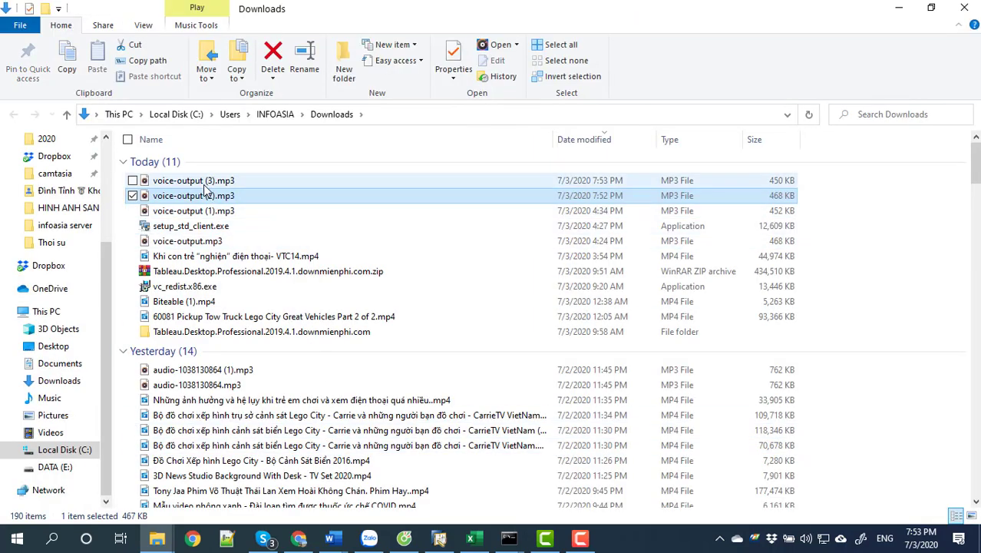
left_click(204, 182, "ctrl")
key("ctrl+c")
Open the "Thoi su" folder inside camtasia > HINH ANH SAN PHAM.
scroll(88, 321, "up", 2)
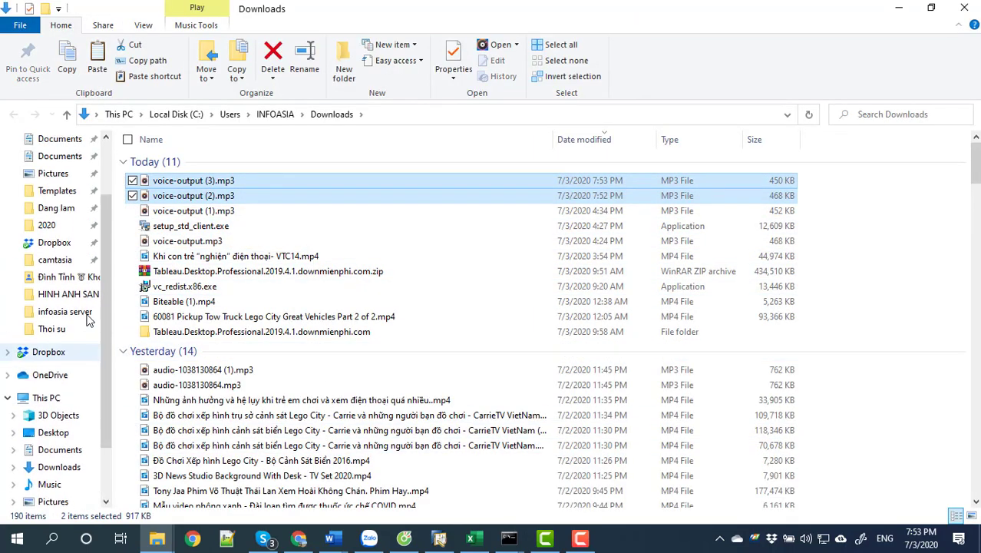
scroll(89, 320, "up", 2)
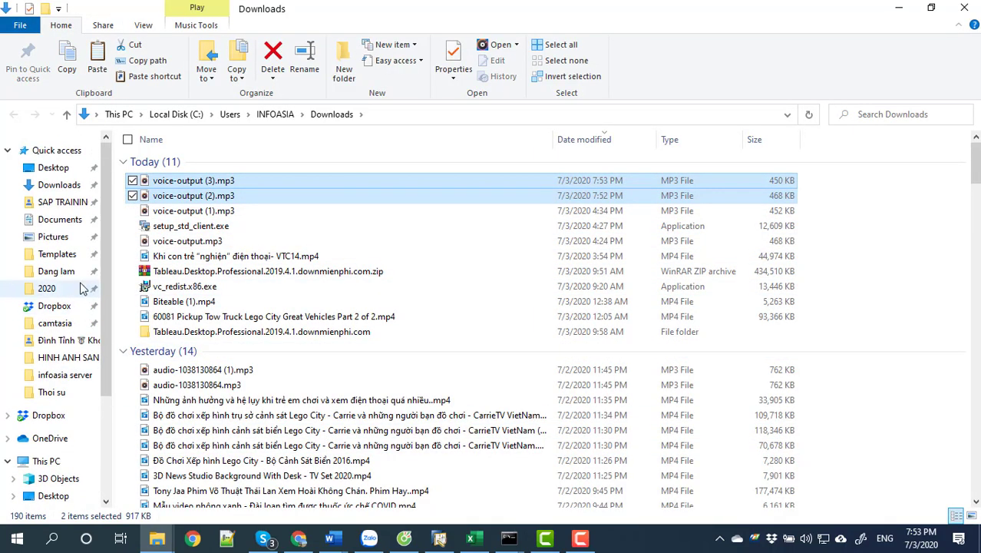
left_click(55, 322)
left_click(173, 163)
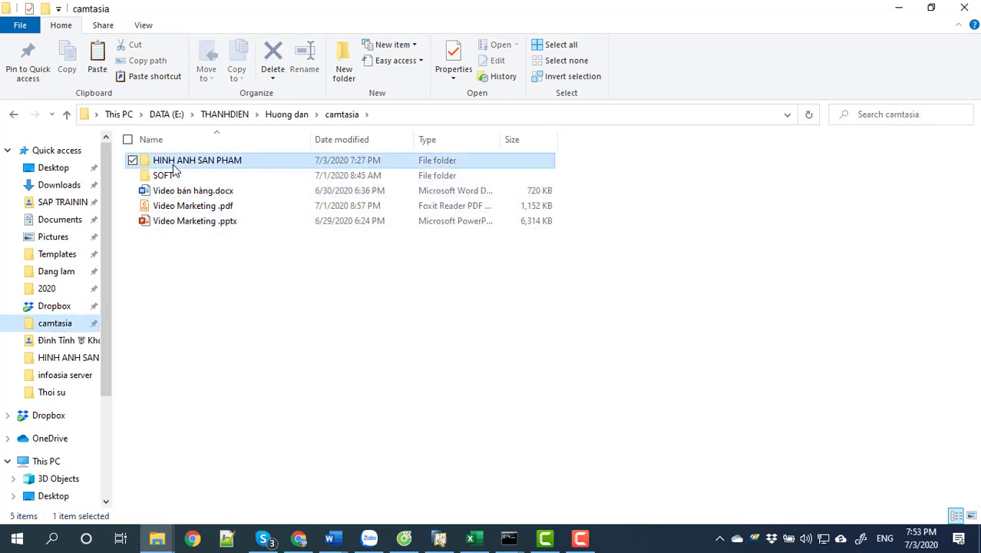
double_click(174, 163)
double_click(175, 175)
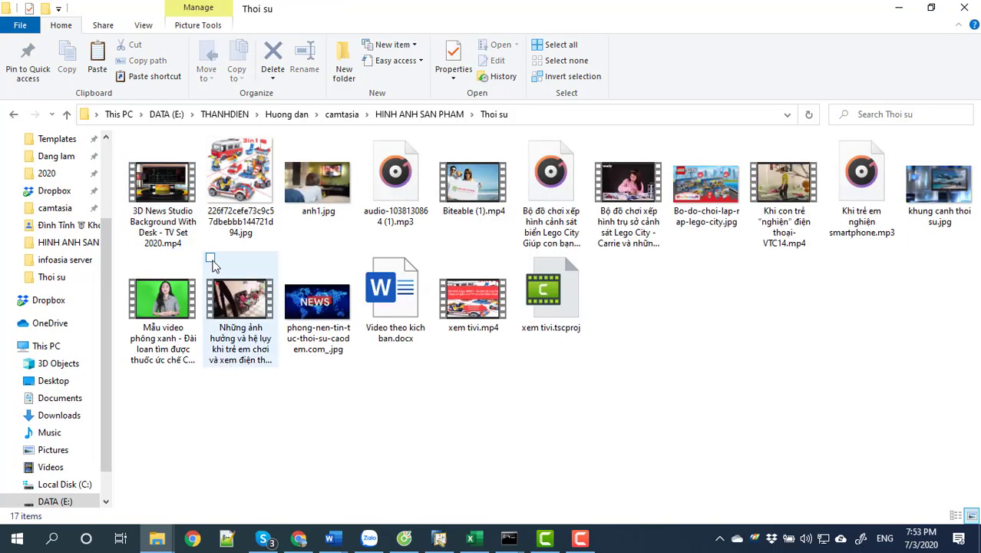
Create a new folder named "am thanh" in the "Thoi su" folder.
right_click(711, 309)
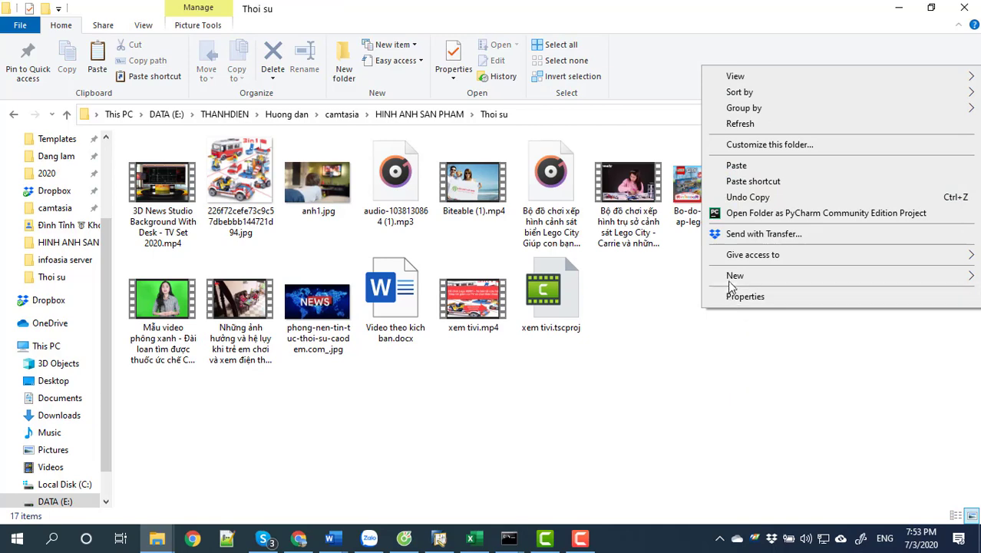
mouse_move(735, 276)
left_click(565, 276)
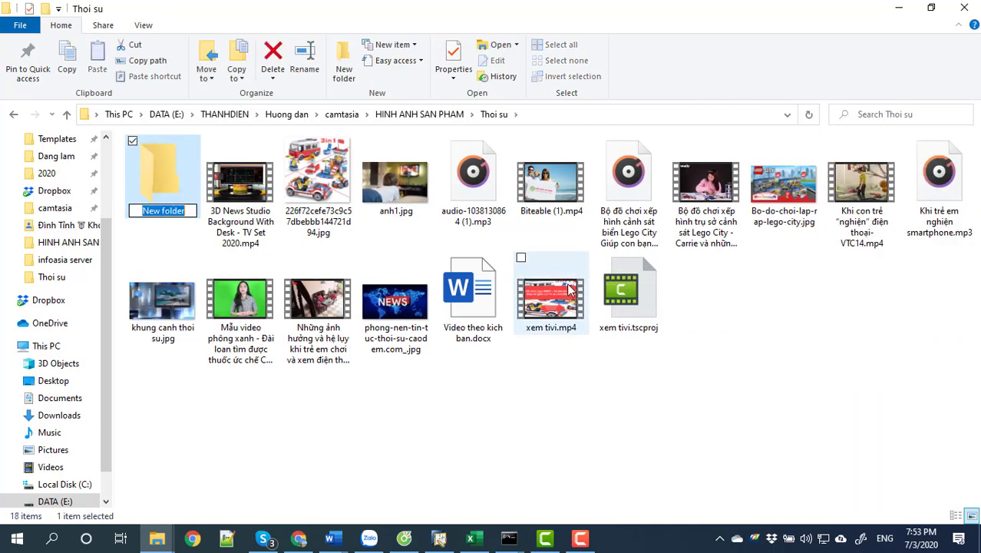
type("am thanh")
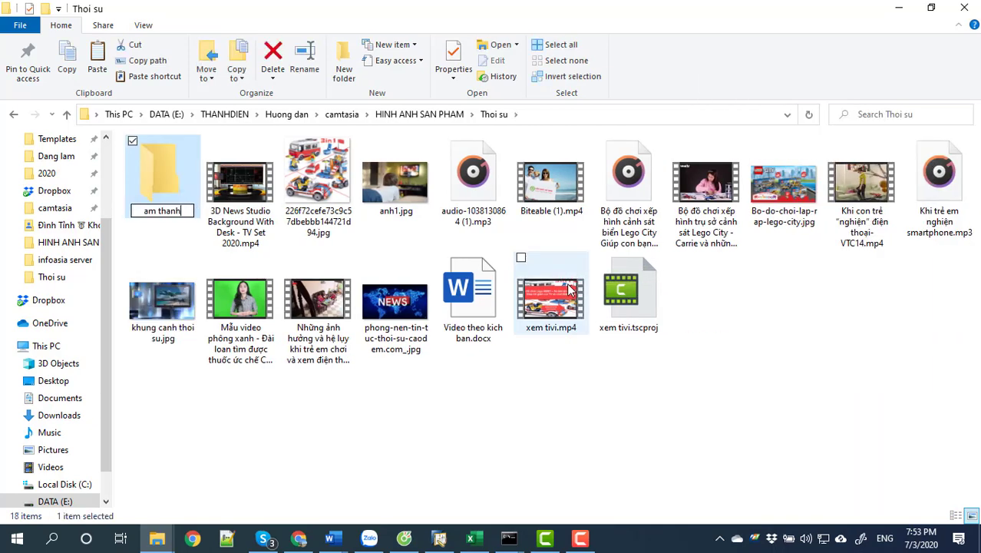
key("Return")
Open the "am thanh" folder and paste the two copied narration files into it.
key("Return")
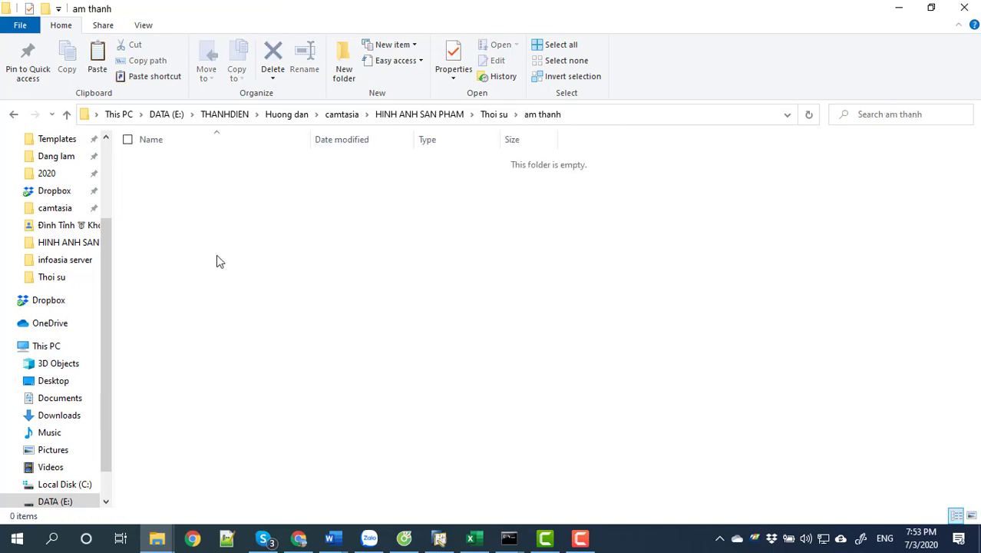
right_click(214, 221)
left_click(246, 320)
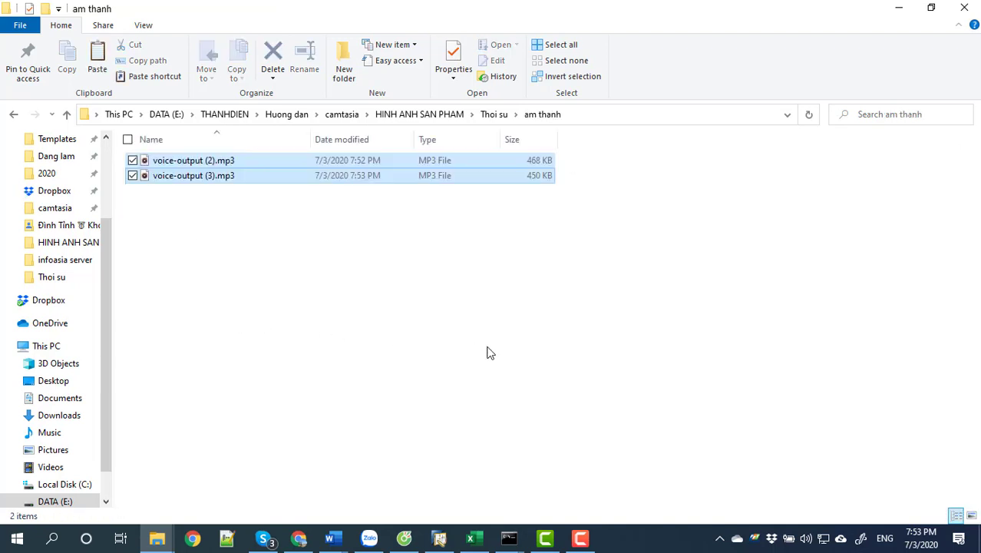
Switch to Camtasia and import voice-output (2).mp3 and voice-output (3).mp3 from the "am thanh" folder into the media bin.
left_click(580, 539)
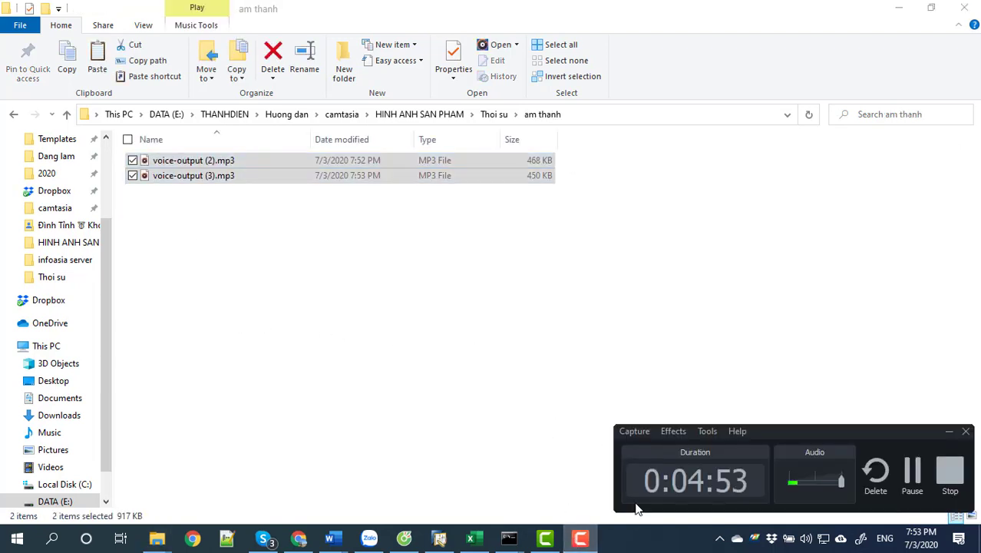
left_click(580, 539)
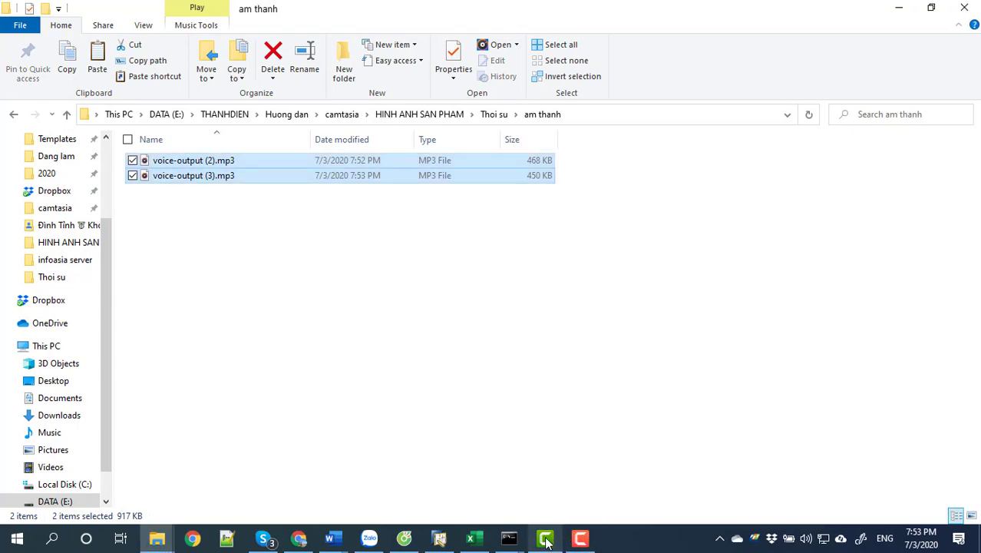
left_click(545, 538)
left_click(105, 237)
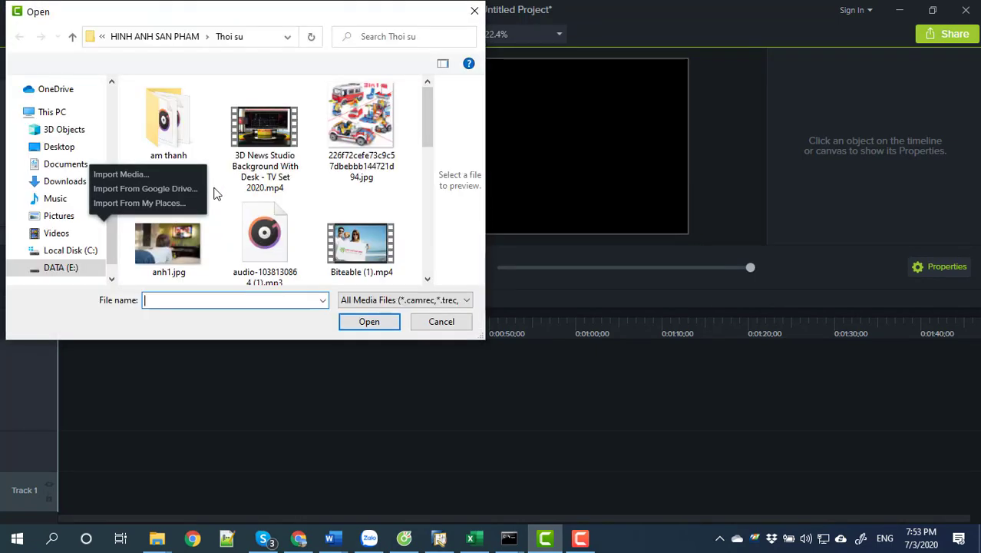
double_click(159, 113)
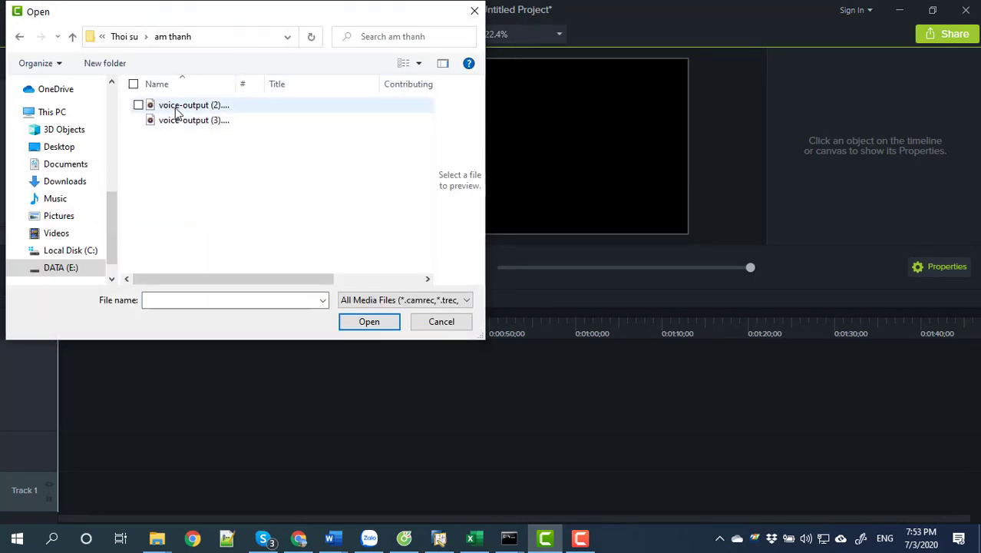
left_click(169, 105)
left_click(182, 121, "ctrl")
left_click(365, 323)
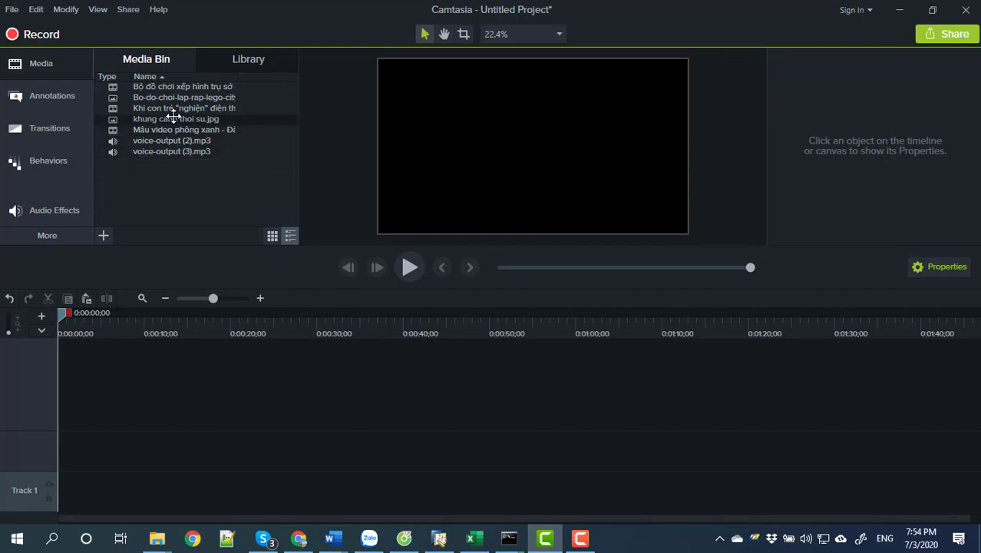
Place khung canh thoi su.jpg at the start of Track 2 and the "Mẫu video phông xanh" video at the start of Track 3.
left_click_drag(171, 120, 53, 438)
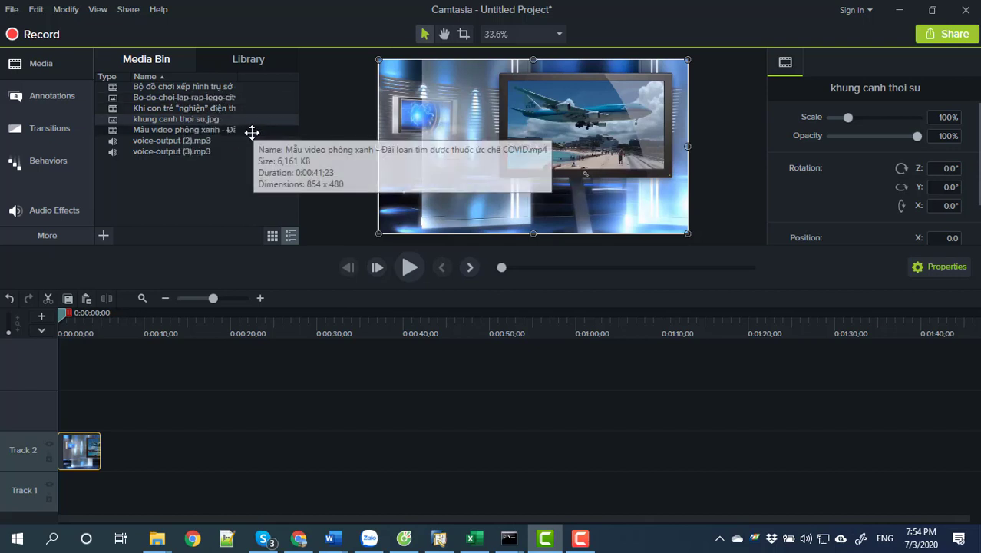
left_click_drag(221, 130, 62, 409)
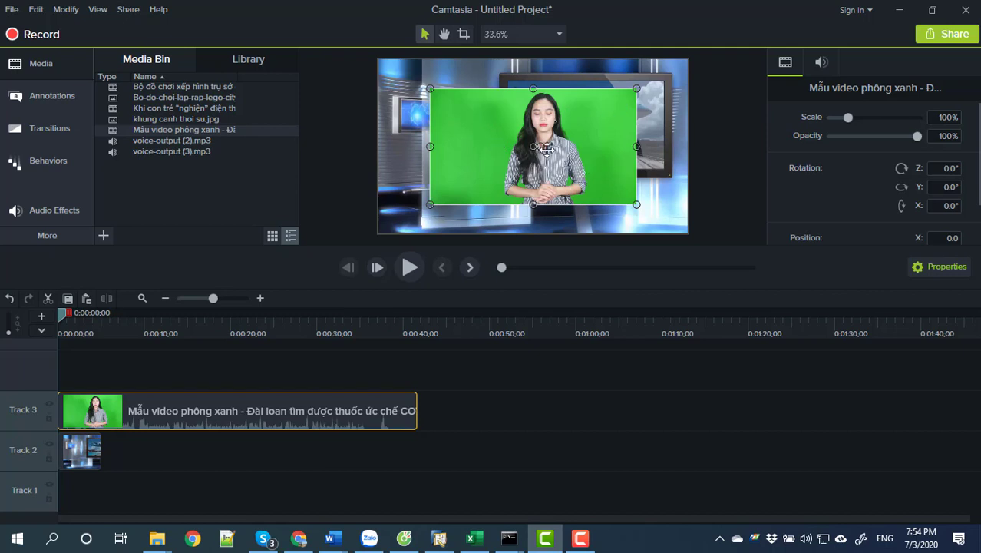
Scale the green-screen video to 62.7% in the canvas's lower-right corner and silence its audio.
left_click_drag(513, 150, 550, 162)
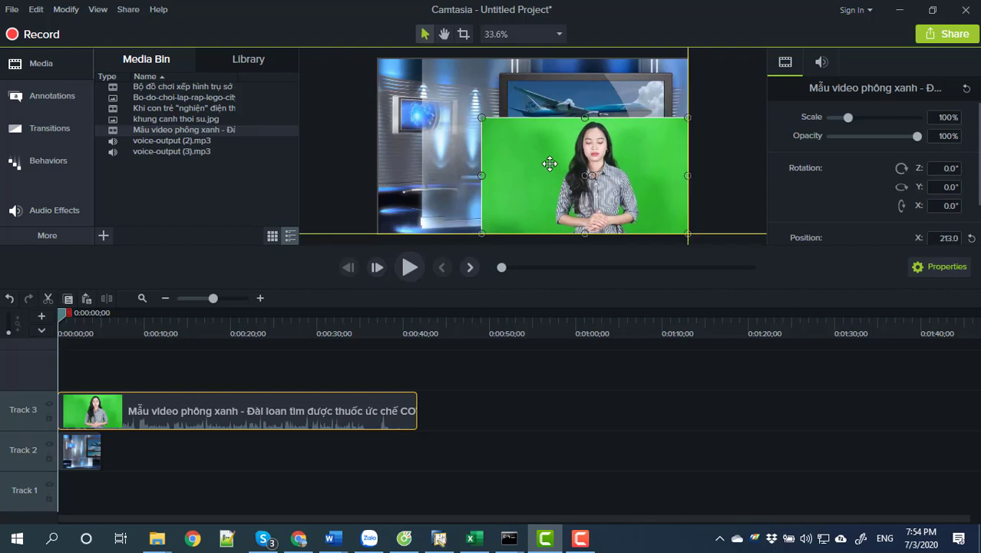
left_click_drag(480, 121, 558, 161)
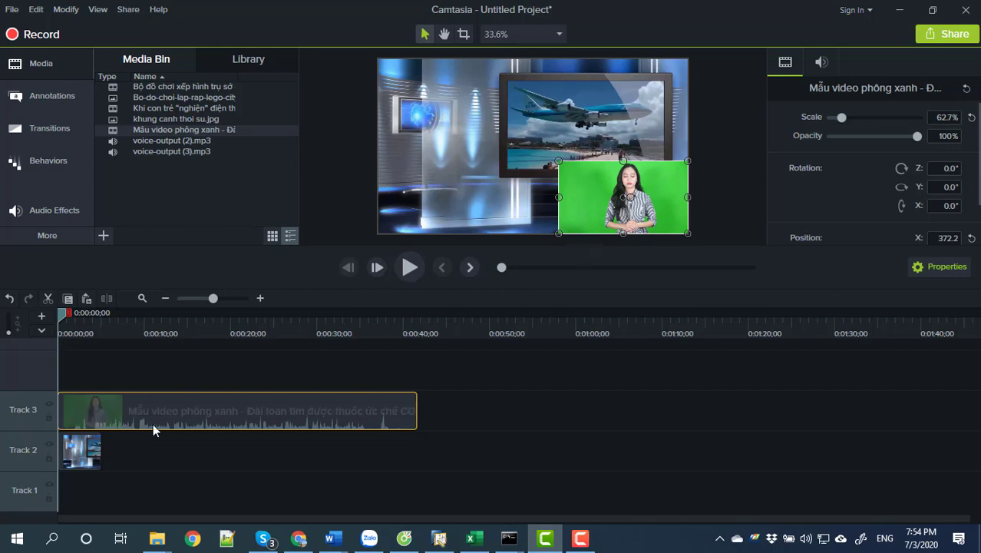
right_click(201, 420)
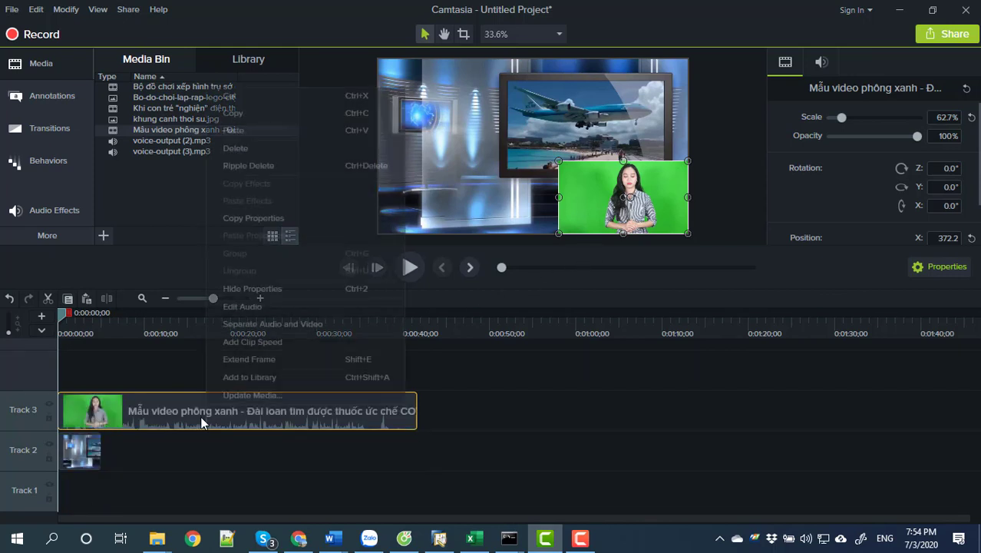
left_click(254, 308)
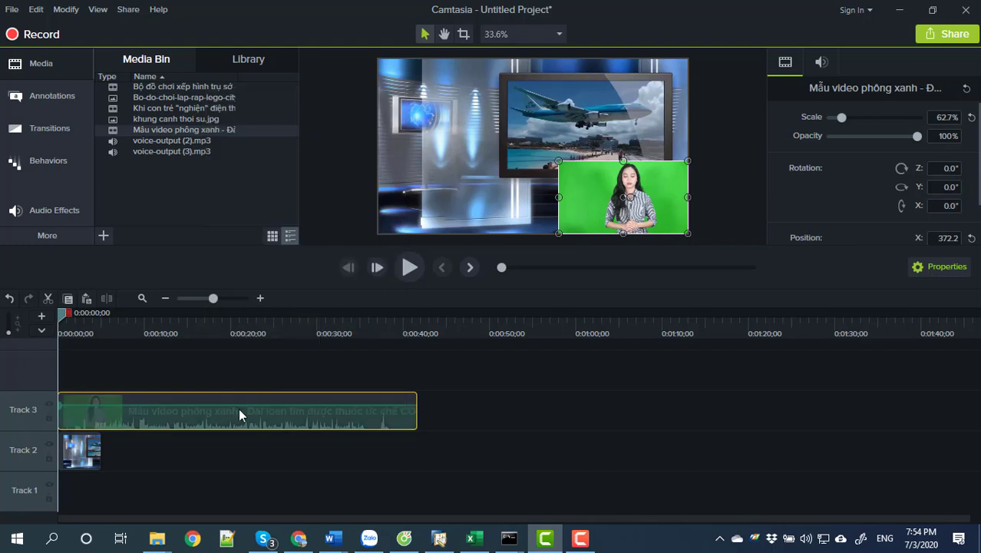
left_click(239, 487)
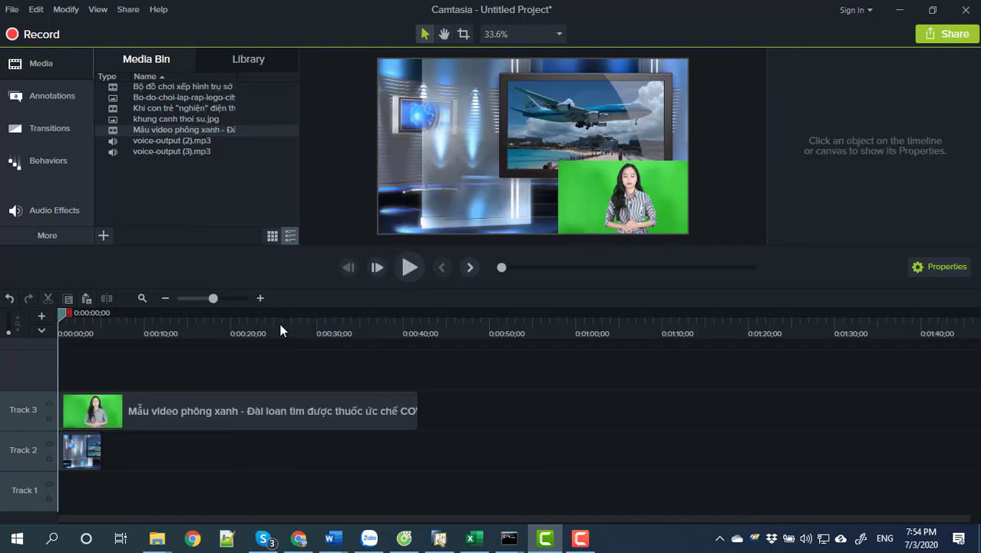
Apply the Remove a Color visual effect to the green-screen clip on Track 3 and expand its effect bar.
left_click(579, 209)
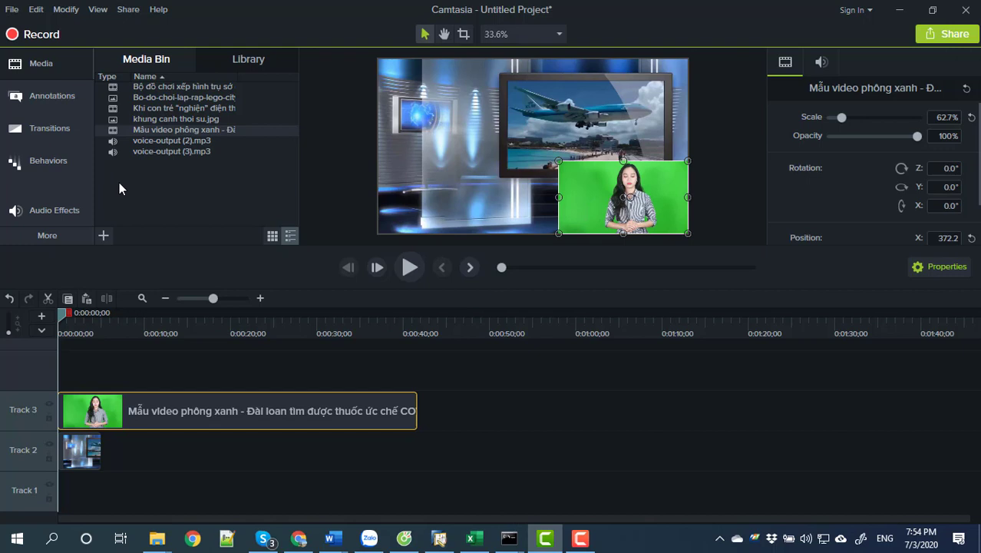
left_click(64, 234)
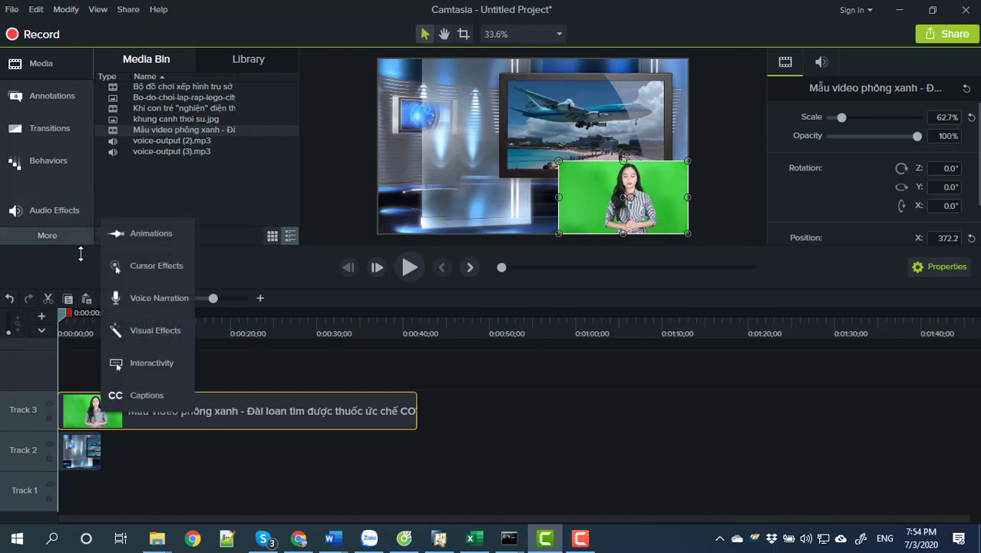
left_click(142, 331)
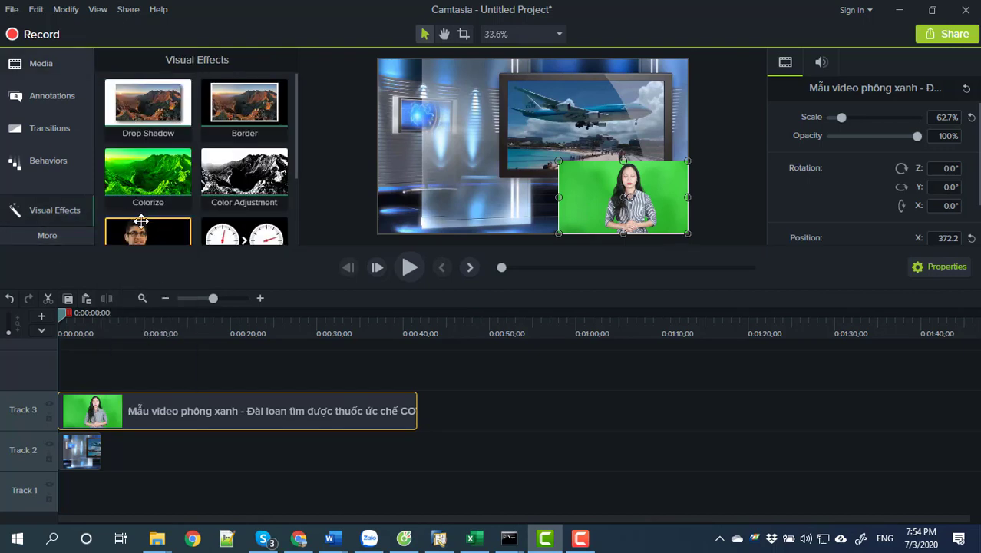
scroll(141, 221, "down", 1)
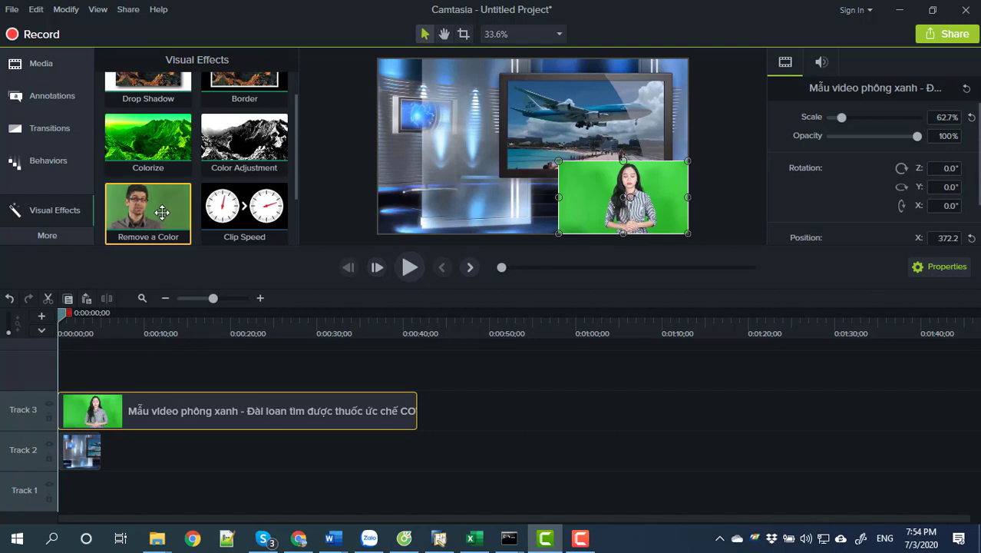
right_click(161, 211)
left_click(175, 221)
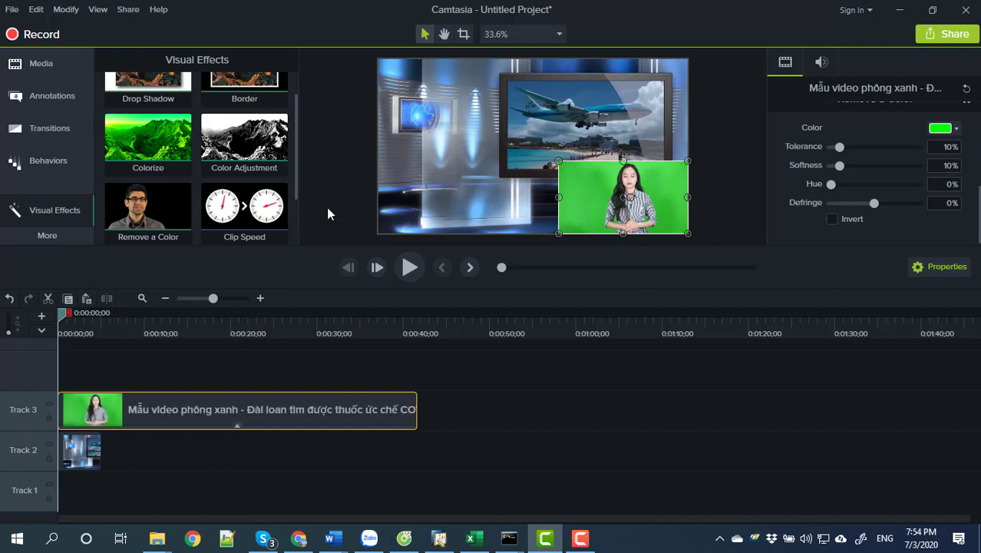
left_click_drag(136, 208, 198, 418)
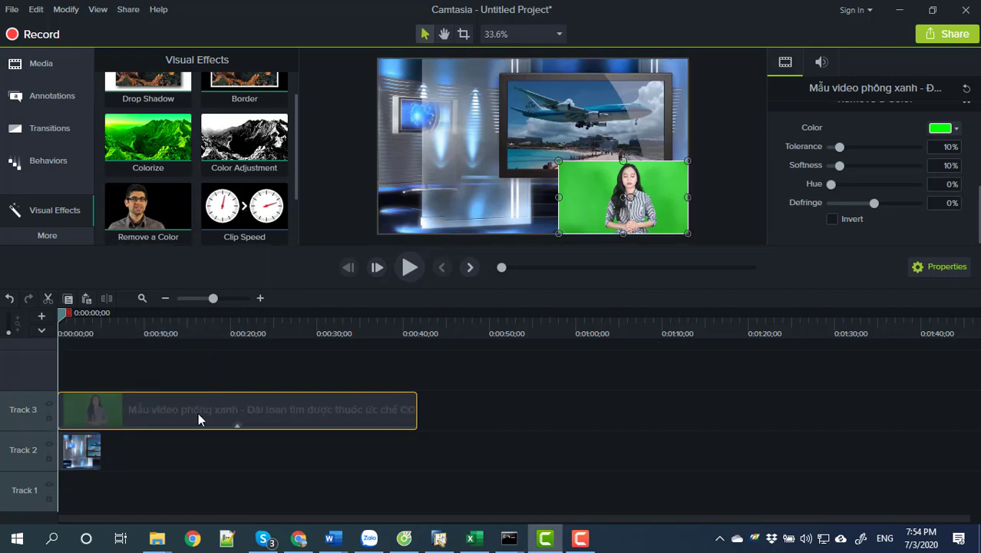
left_click(236, 424)
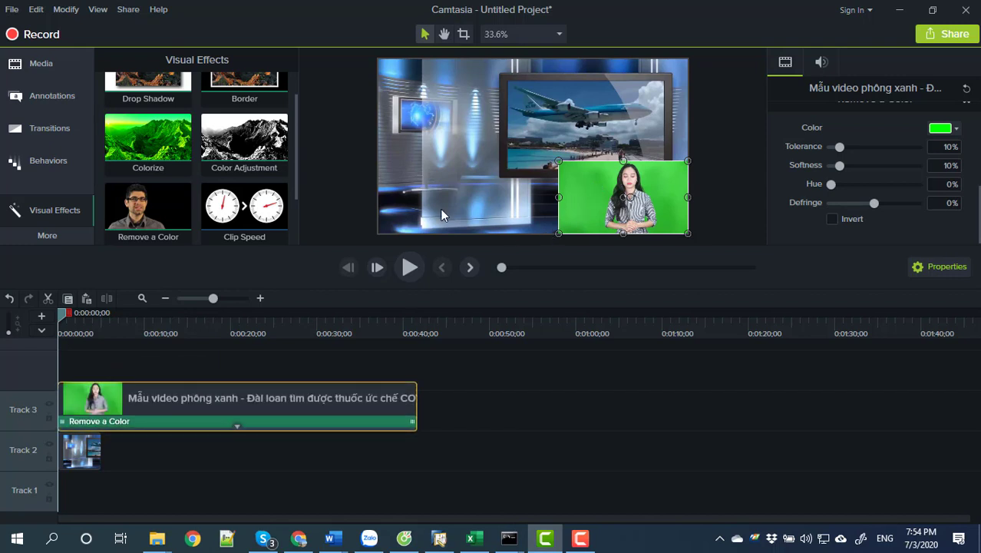
left_click(575, 191)
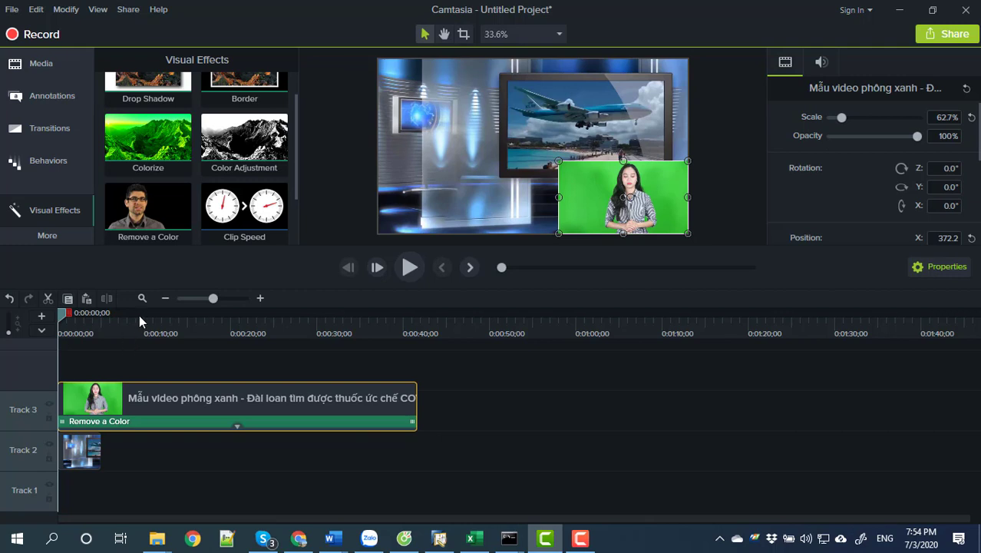
right_click(189, 420)
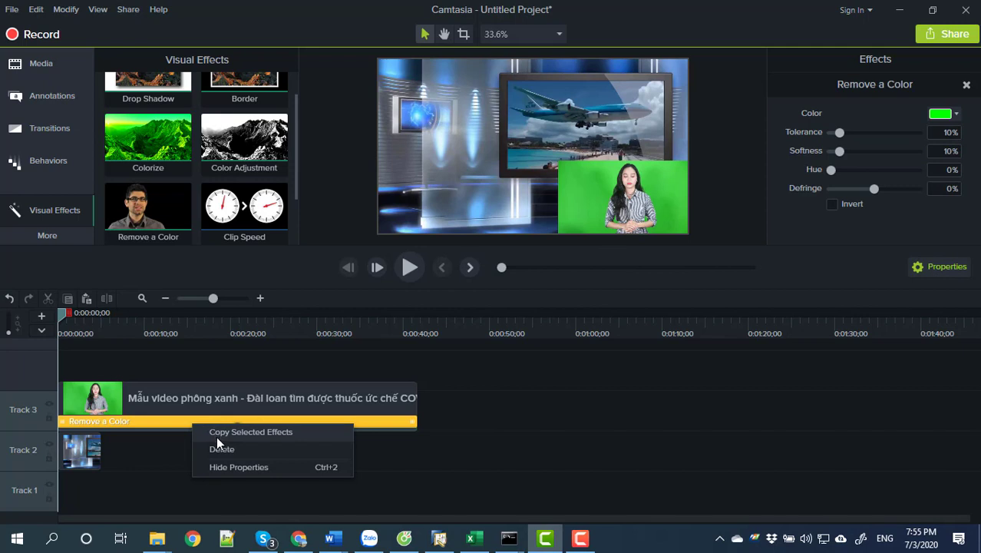
left_click(168, 424)
right_click(171, 420)
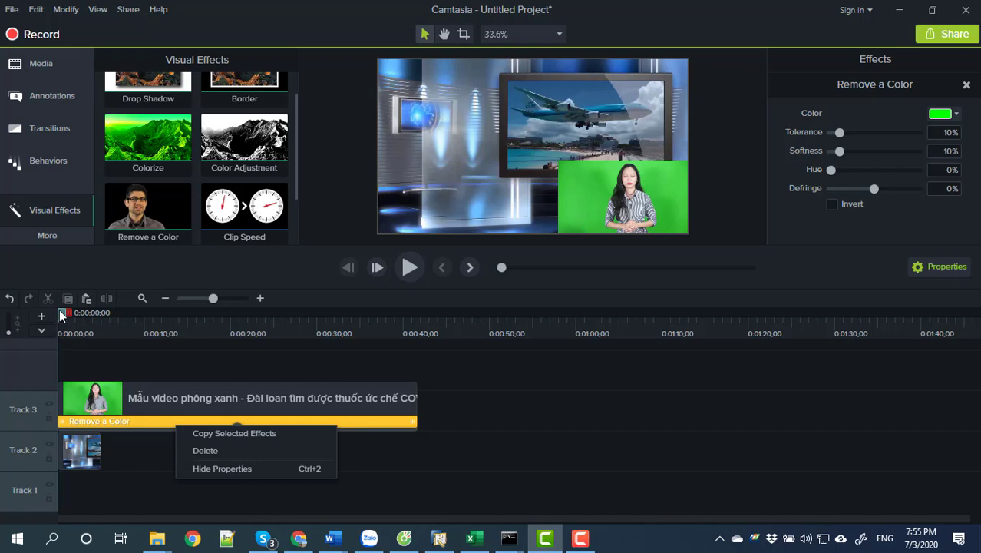
mouse_move(60, 311)
left_mouse_down()
mouse_move(88, 313)
mouse_move(54, 318)
left_mouse_up()
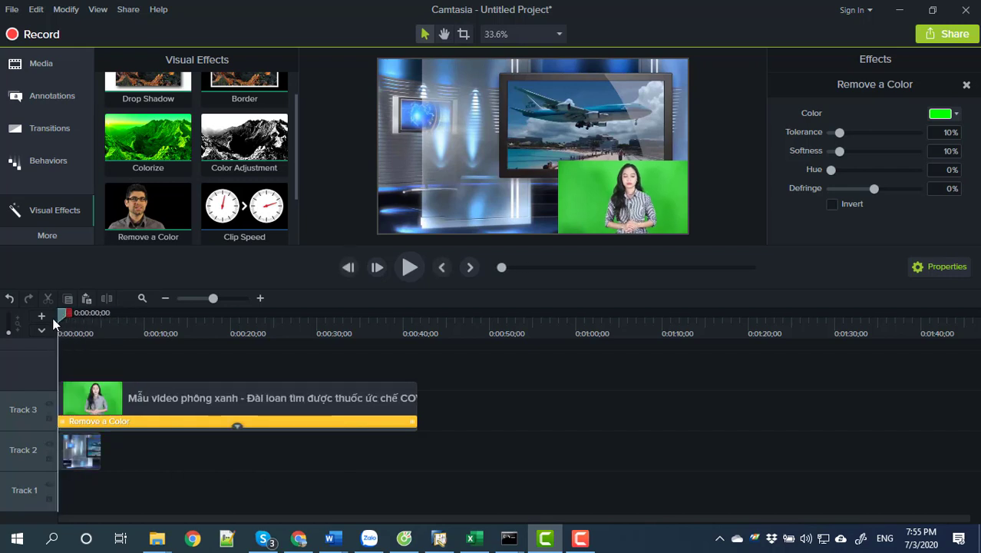
left_click(82, 398)
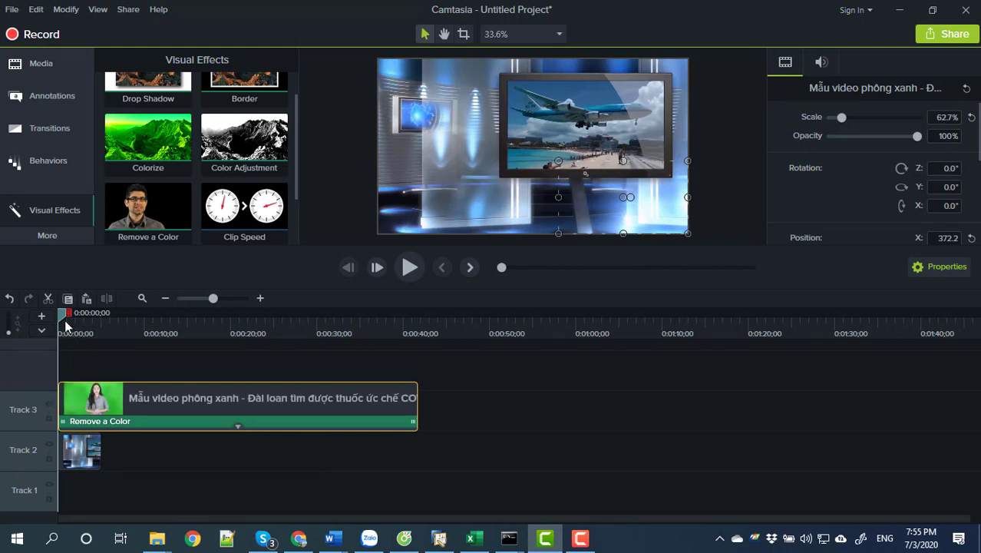
Put the playhead at 0:00:02;00 and raise the Remove a Color tolerance of the Track 3 clip to 65%.
left_click_drag(65, 316, 75, 314)
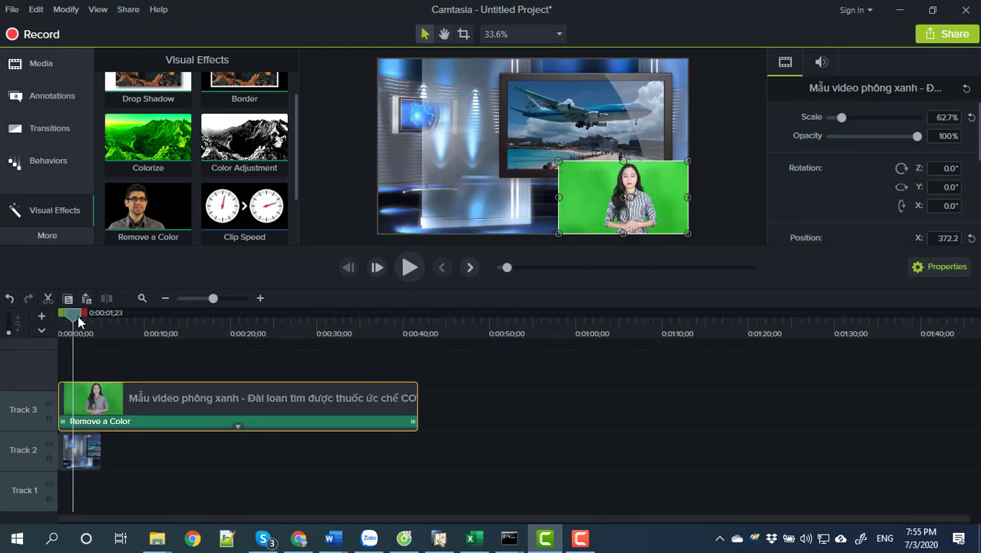
left_click(118, 420)
right_click(193, 425)
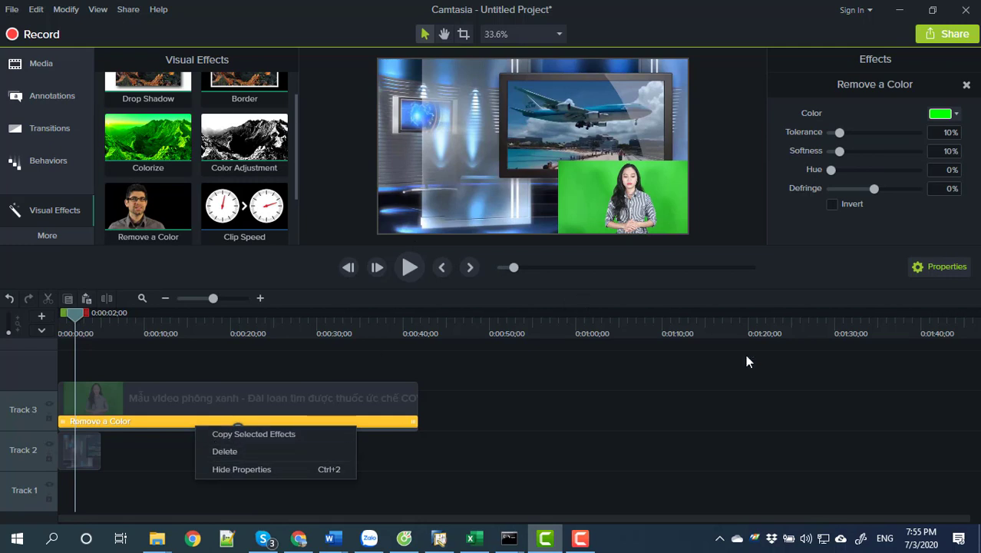
left_click(298, 340)
left_click(170, 421)
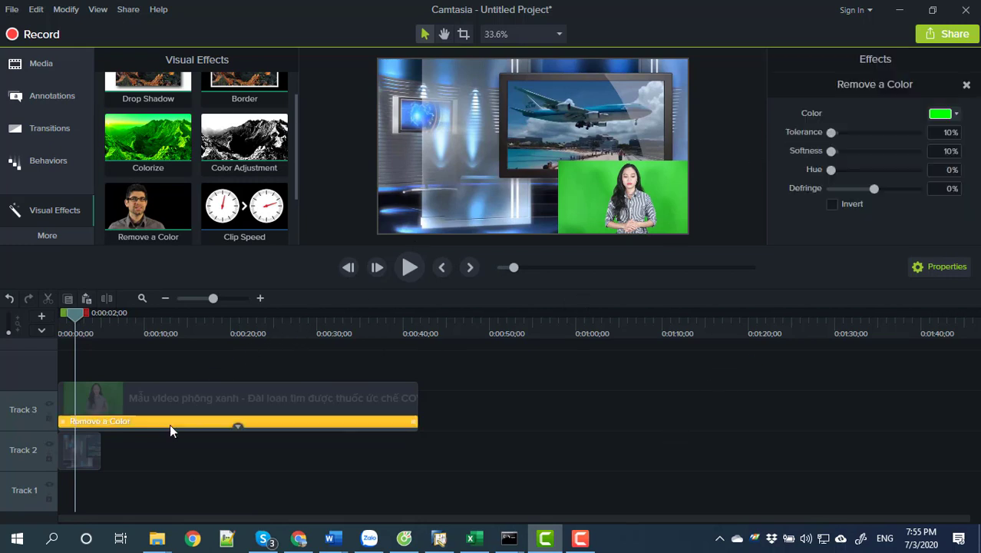
left_click_drag(844, 133, 864, 139)
left_click(176, 395)
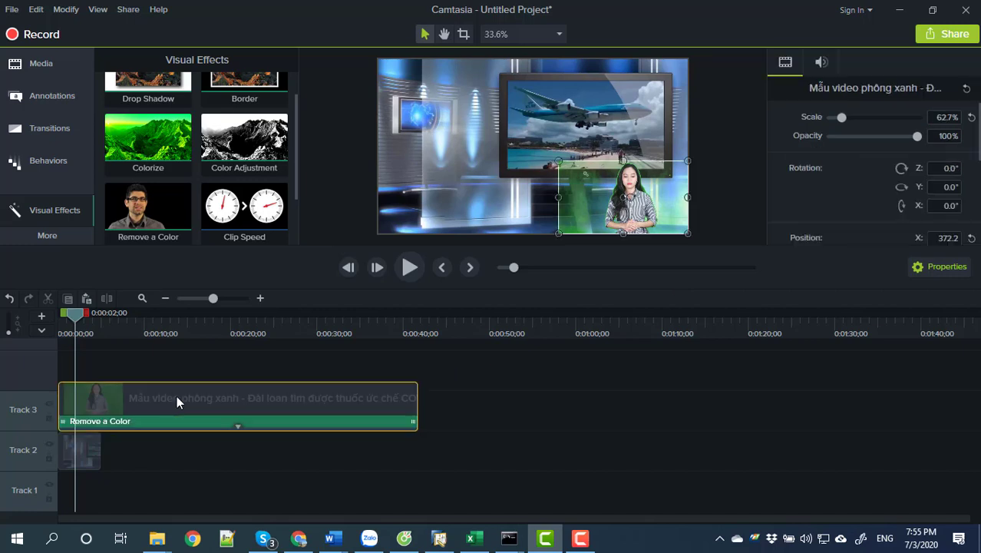
left_click(167, 425)
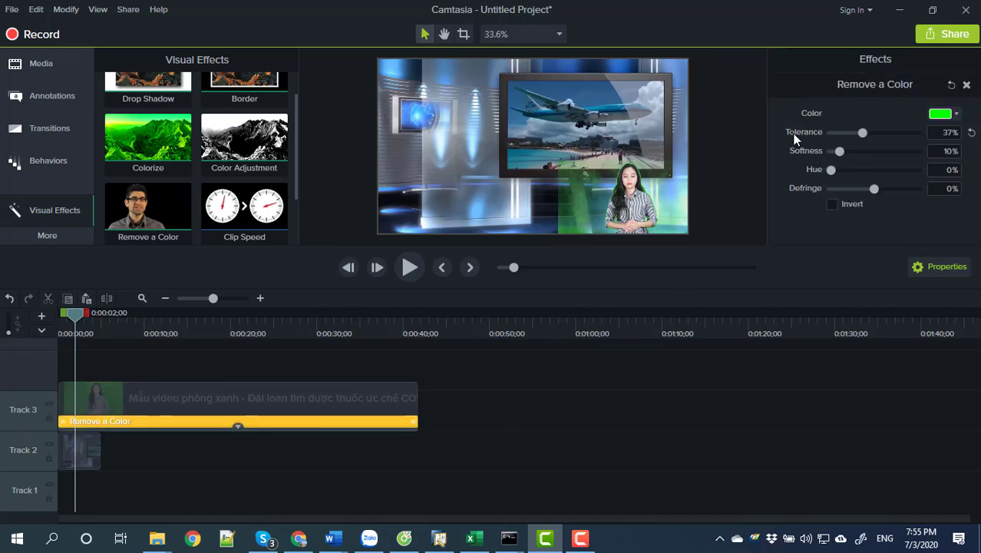
left_click_drag(863, 135, 887, 134)
Keep #00FF00 as the removed color and fine-tune the tolerance to 64% with the playhead at 0:00:03;00.
left_click(952, 115)
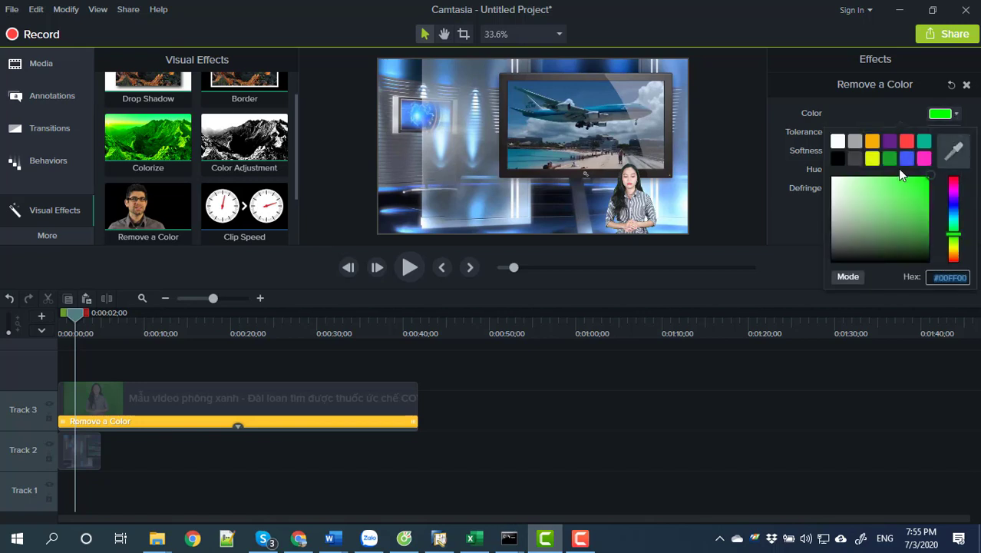
left_click(877, 106)
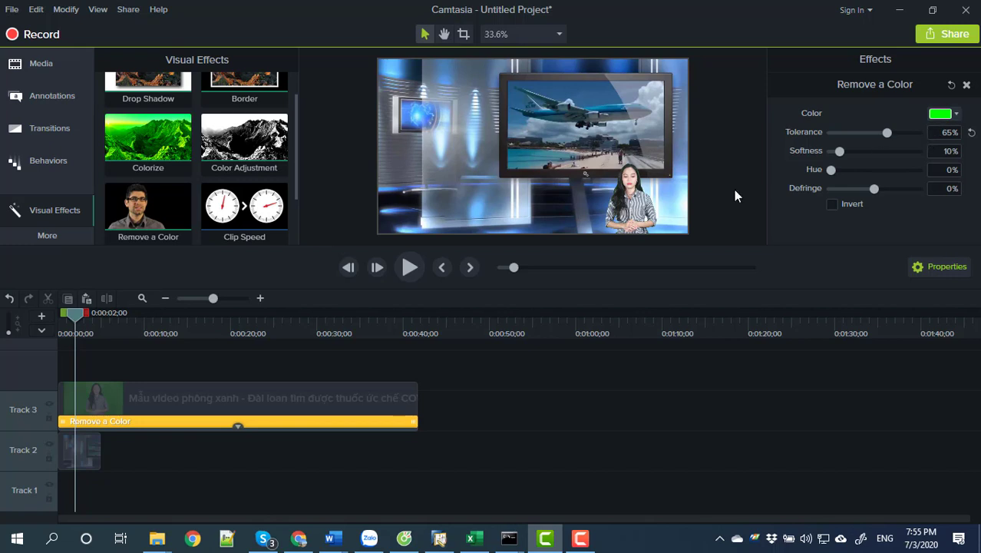
mouse_move(80, 315)
left_mouse_down()
mouse_move(66, 314)
mouse_move(88, 314)
left_mouse_up()
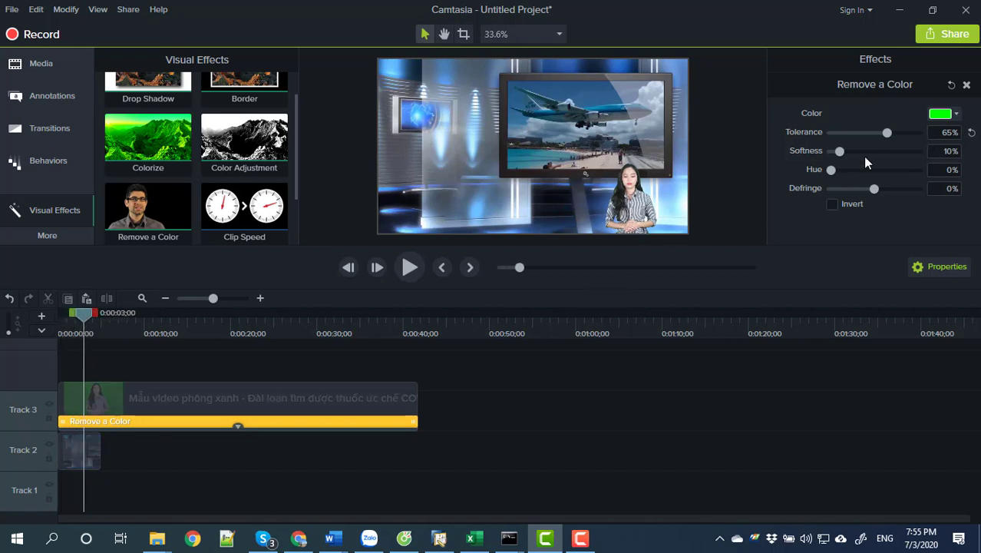
left_click_drag(880, 137, 883, 134)
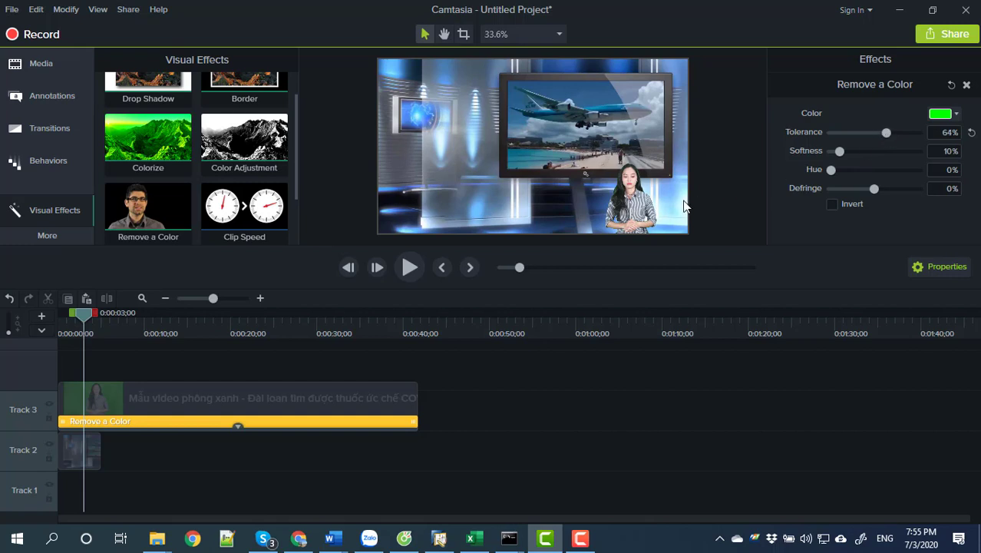
Enlarge the presenter clip on the canvas to about 67.9% scale and place the playhead at 0:00:02;20.
left_click(628, 213)
left_click_drag(557, 161, 546, 155)
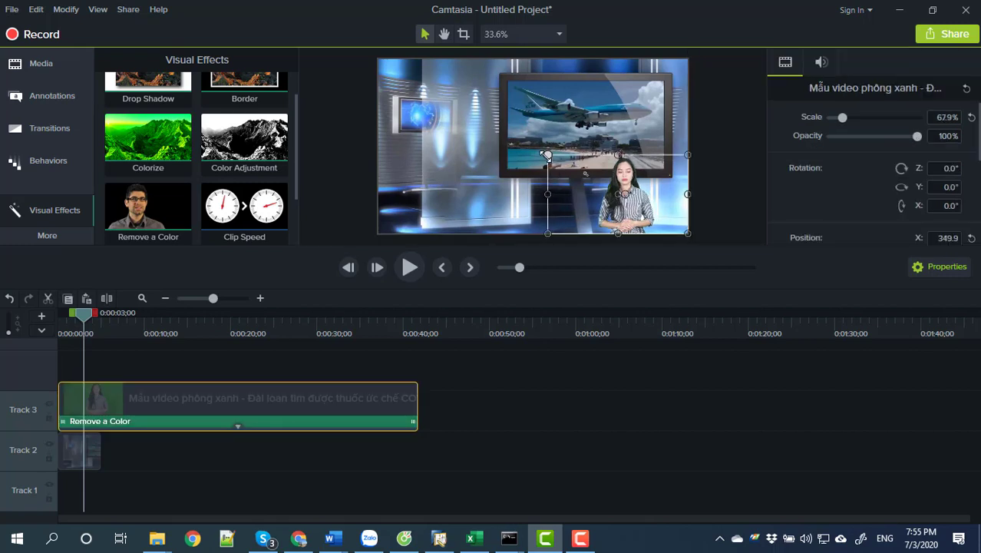
mouse_move(85, 313)
left_mouse_down()
mouse_move(173, 321)
mouse_move(80, 320)
left_mouse_up()
Extend the khung canh thoi su clip on Track 2 to the end of the Track 3 clip and put the playhead at 0:00:34;27.
left_click(91, 450)
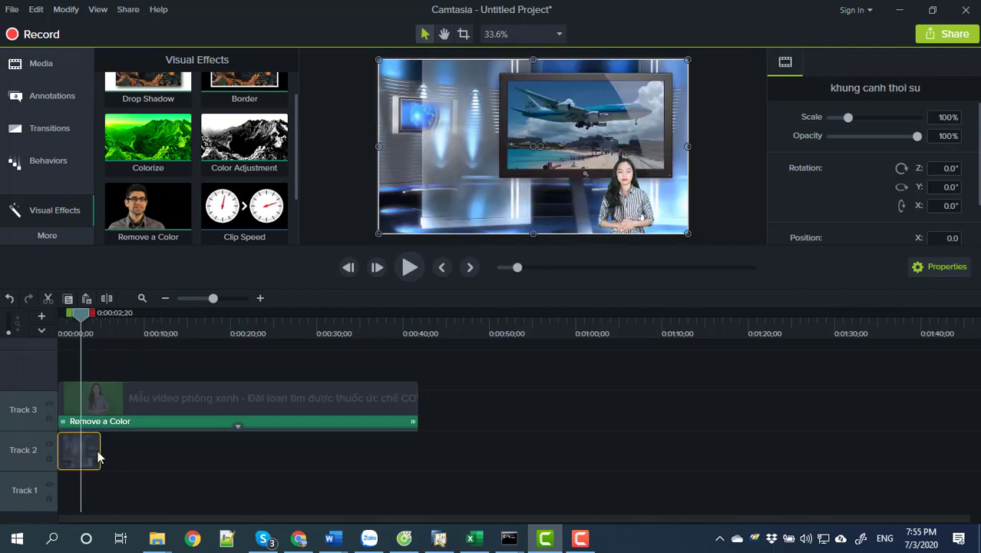
left_click_drag(99, 451, 409, 449)
left_click_drag(82, 318, 361, 353)
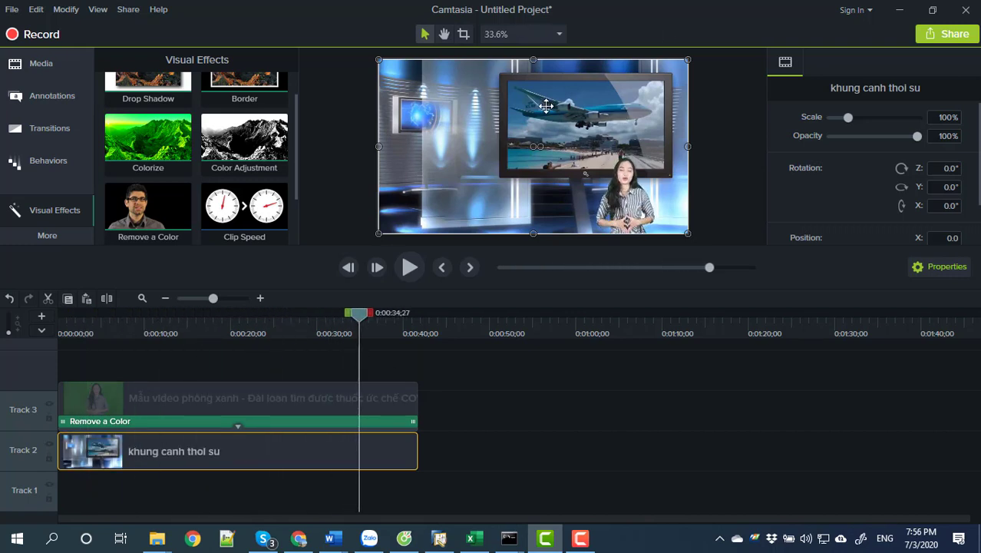
Widen the media list's Name column and import anh1.jpg from the Thoi su folder into the Media Bin.
scroll(157, 229, "up", 1)
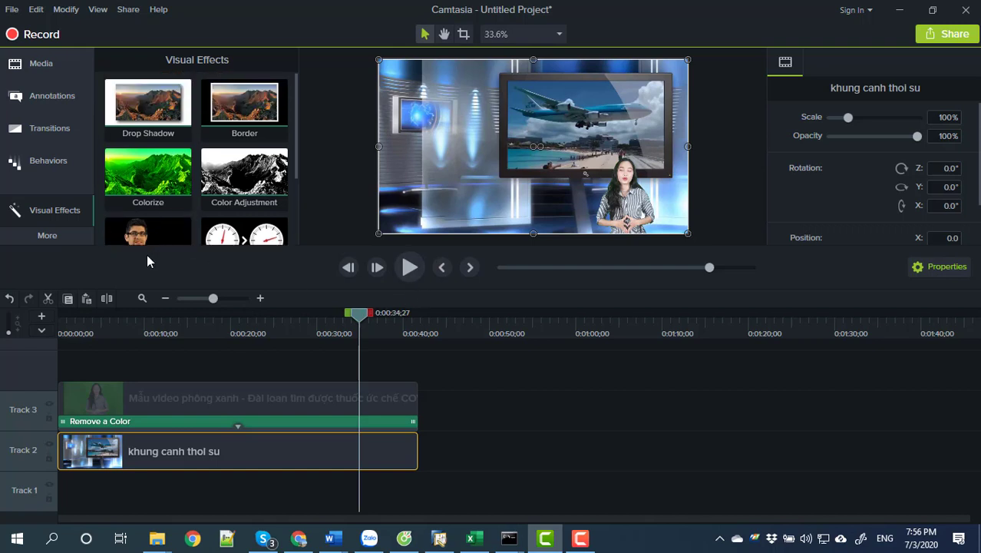
left_click(46, 71)
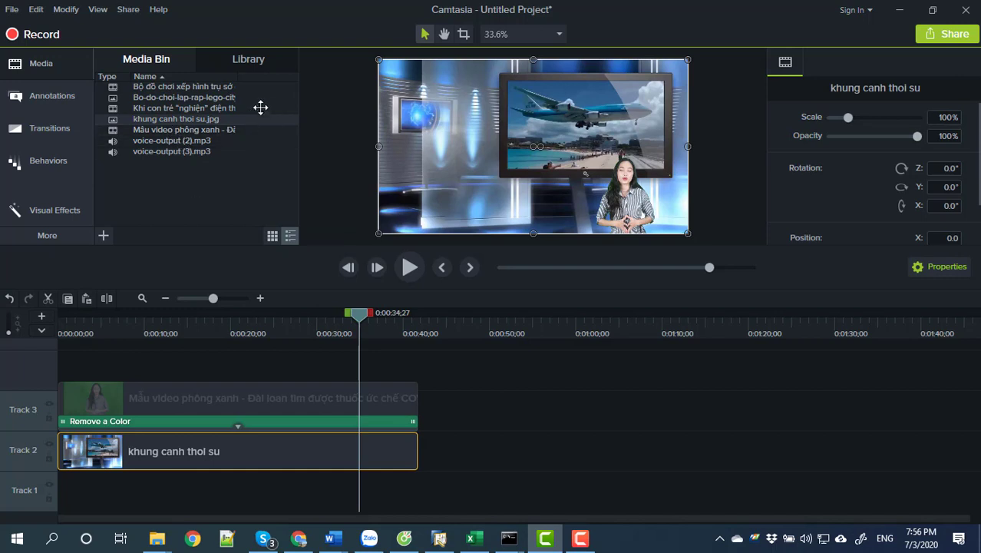
left_click_drag(237, 80, 298, 84)
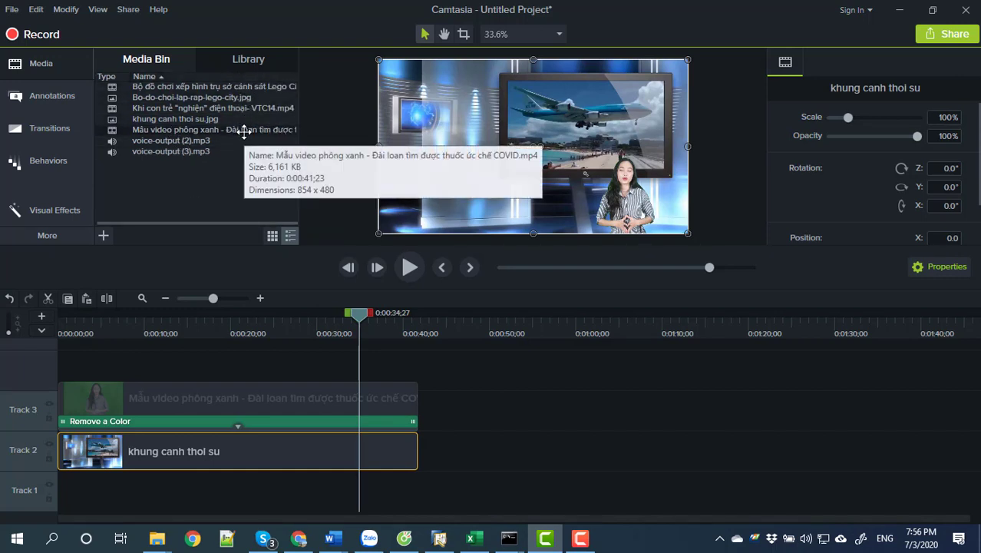
left_click(104, 235)
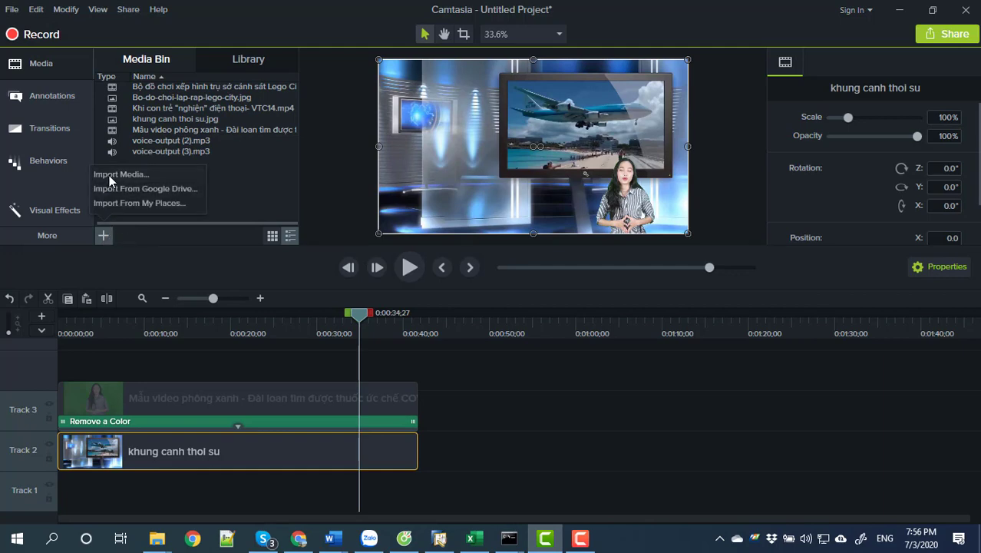
left_click(109, 175)
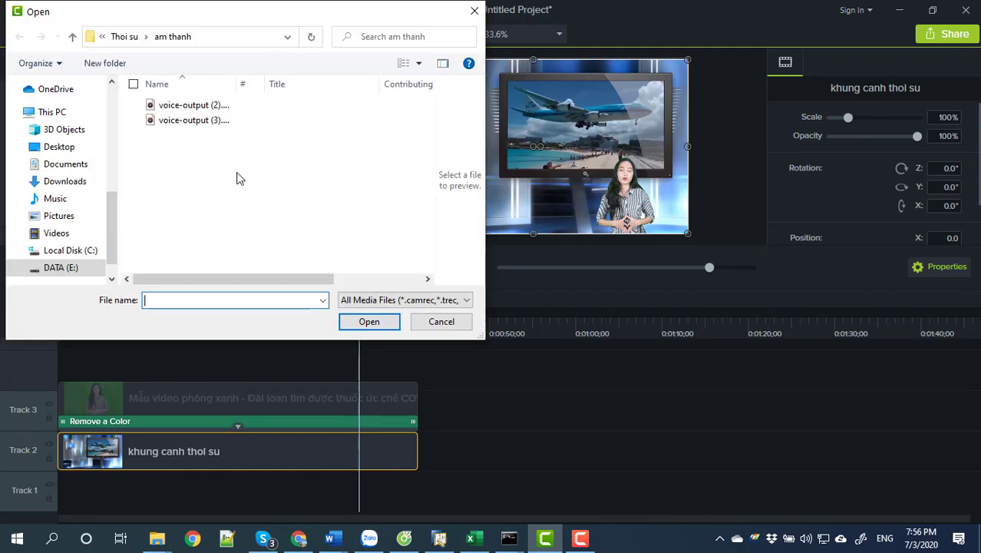
left_click(121, 37)
double_click(169, 234)
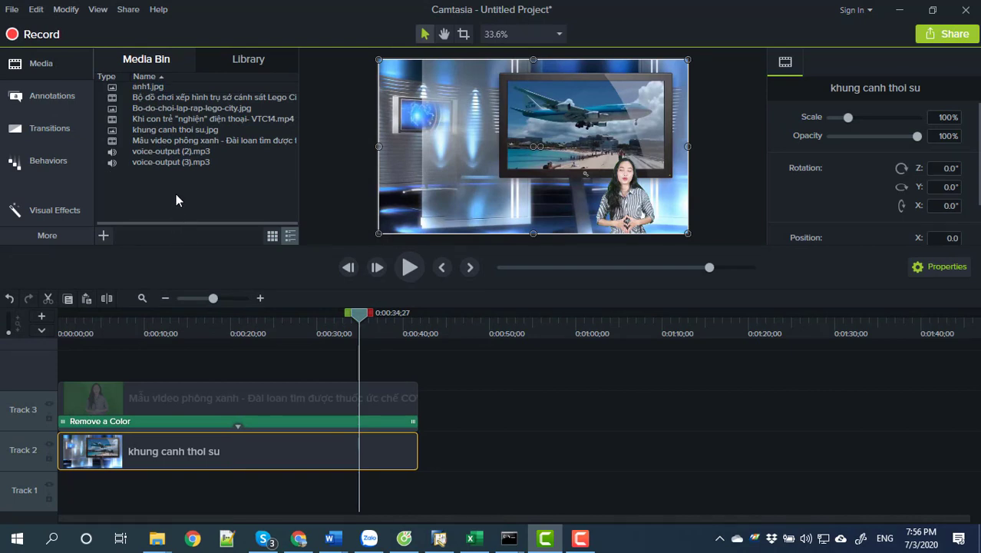
Place anh1.jpg on the canvas over the backdrop's TV screen and resize it to fit inside the monitor frame at about 92.5% scale.
left_click(136, 86)
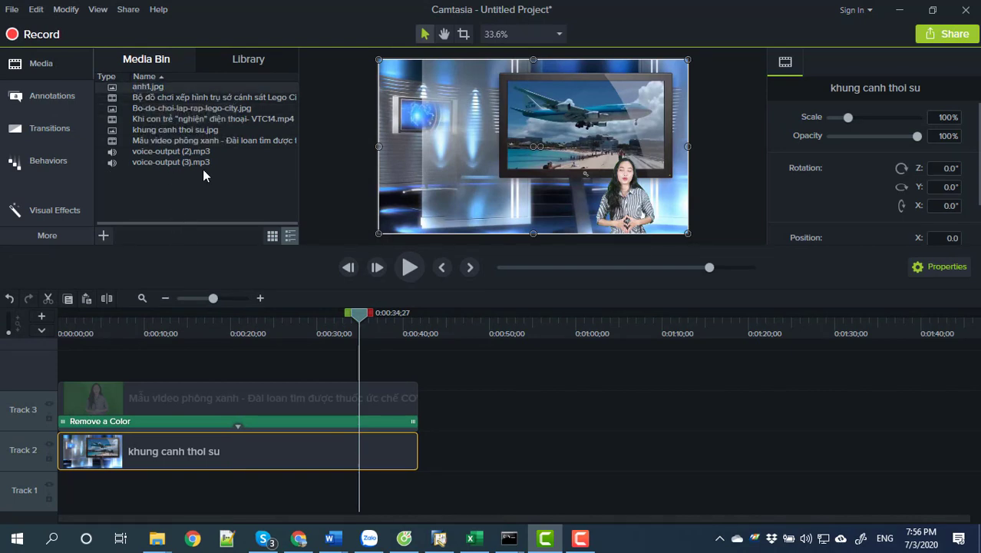
left_click_drag(129, 86, 591, 129)
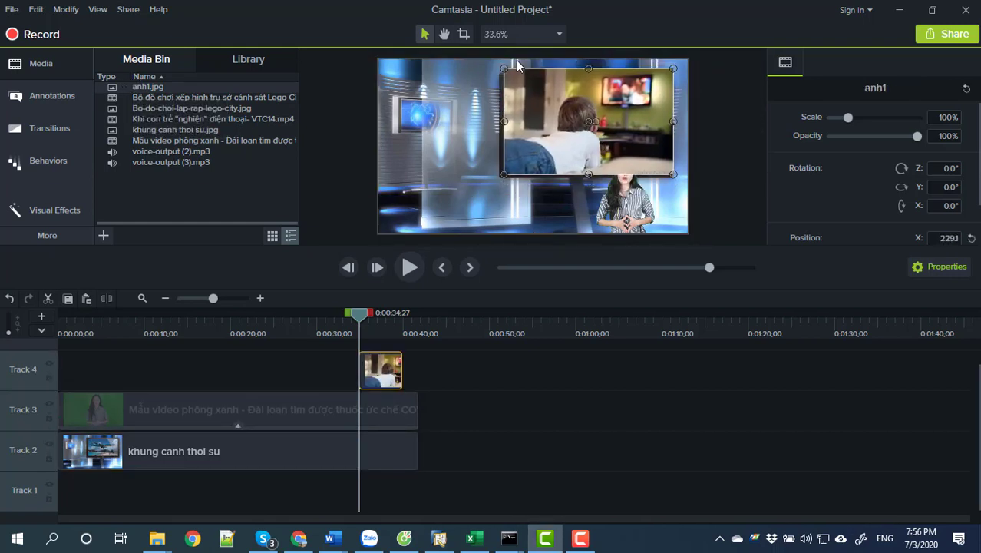
left_click_drag(504, 68, 517, 77)
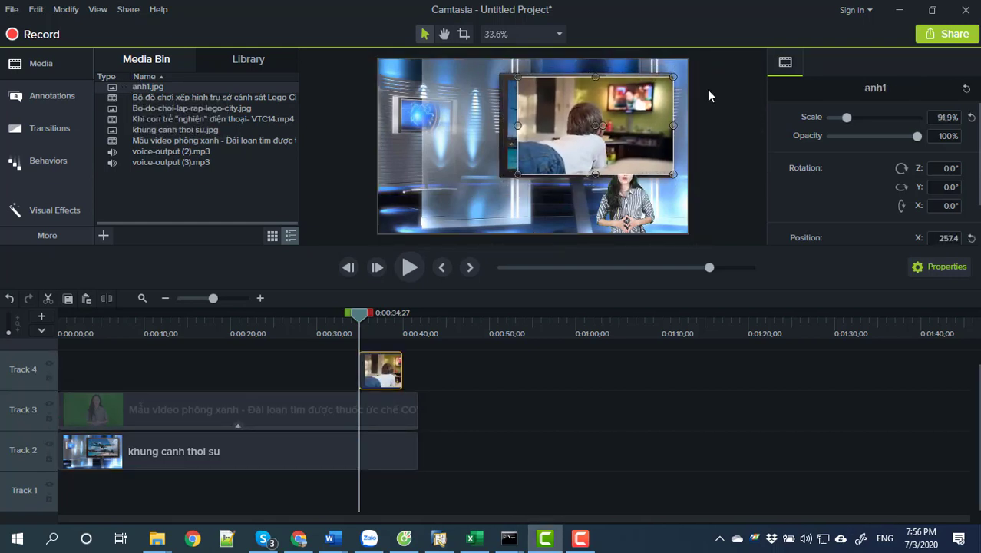
left_click_drag(673, 77, 661, 85)
left_click_drag(613, 106, 604, 104)
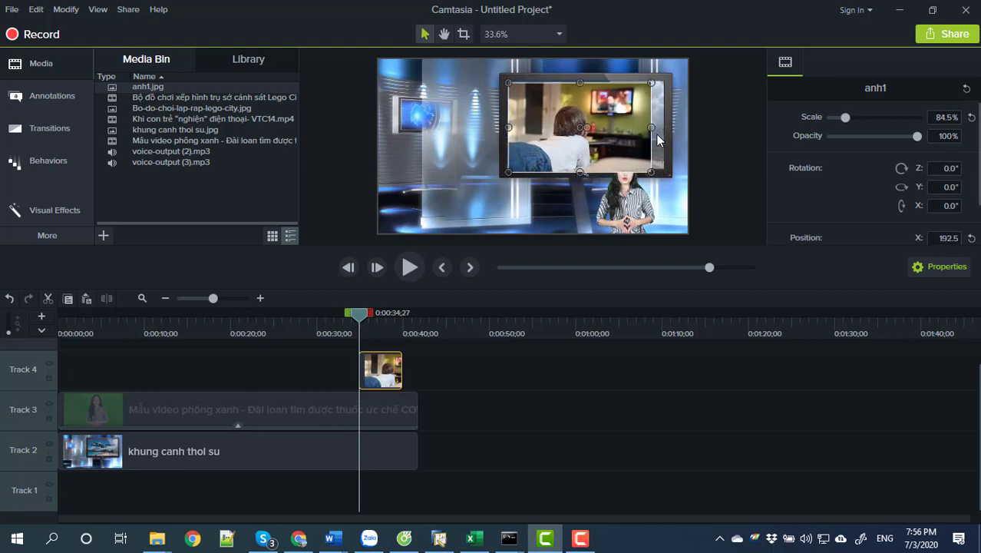
left_click_drag(653, 129, 665, 128)
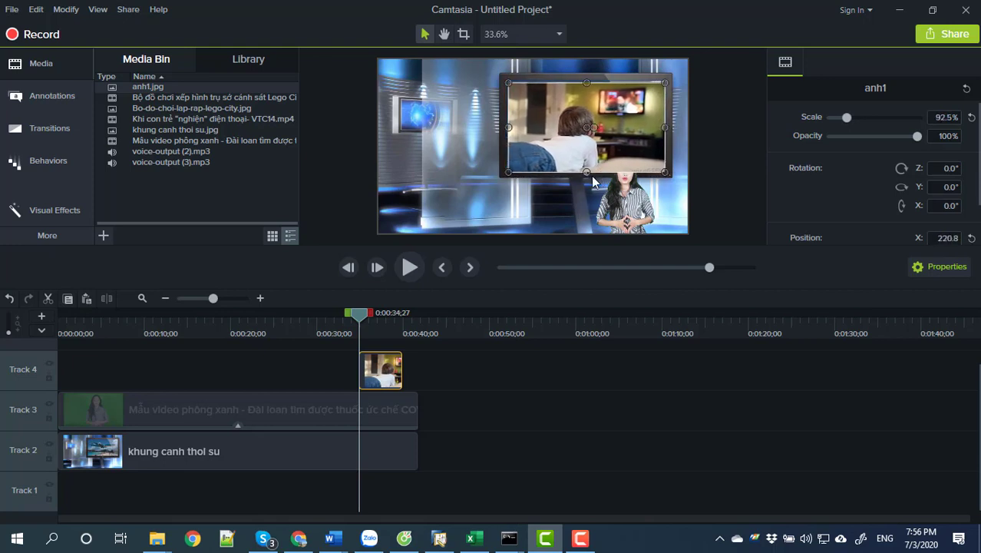
left_click_drag(586, 172, 586, 171)
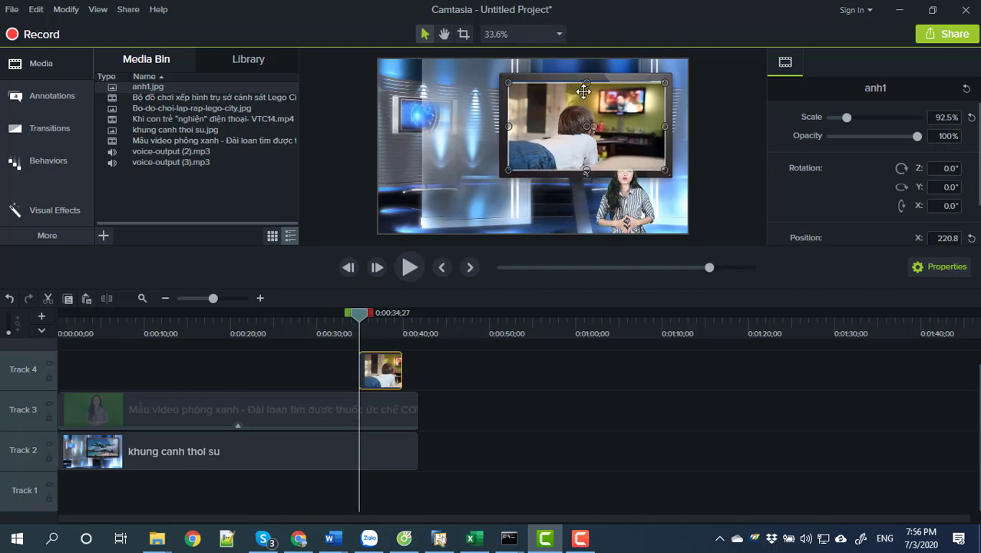
left_click_drag(587, 86, 587, 83)
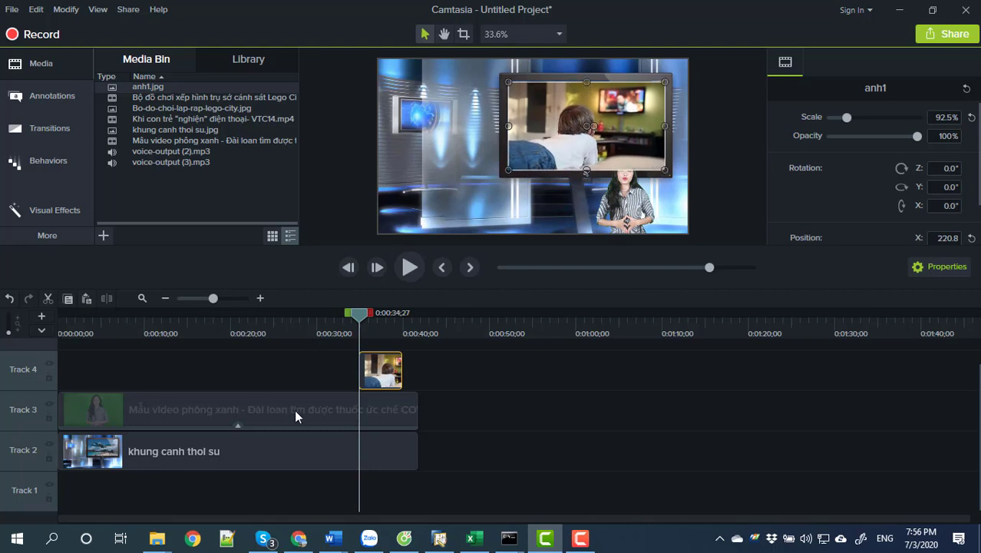
Extend the anh1 clip on Track 4 from the timeline start to the end of the clips below it.
left_click(444, 371)
left_click(368, 366)
left_click_drag(359, 374, 59, 362)
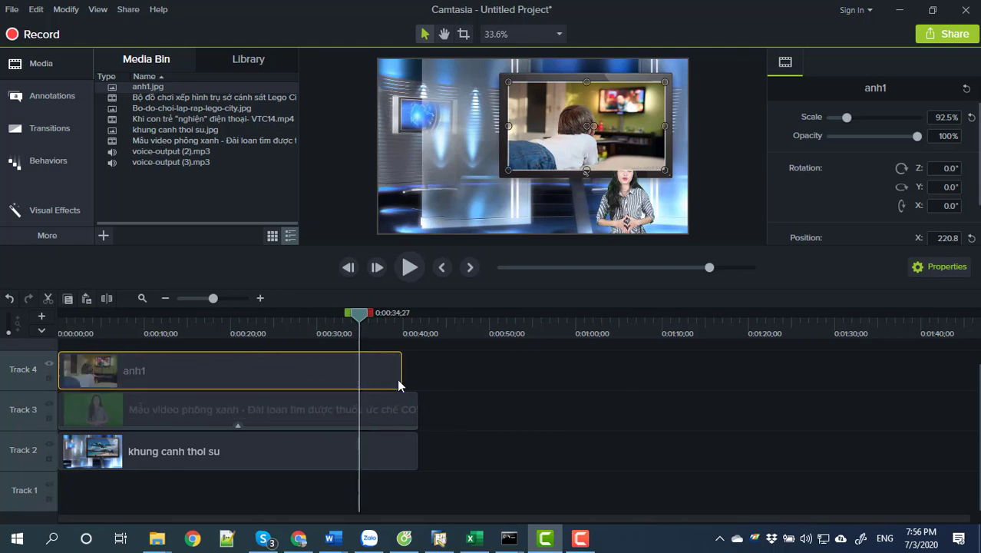
left_click_drag(402, 373, 418, 369)
left_click(558, 459)
Reorder the layers by moving the khung canh thoi su backdrop to Track 1 and the anh1 image to Track 2, beneath the presenter.
left_click_drag(360, 315, 47, 323)
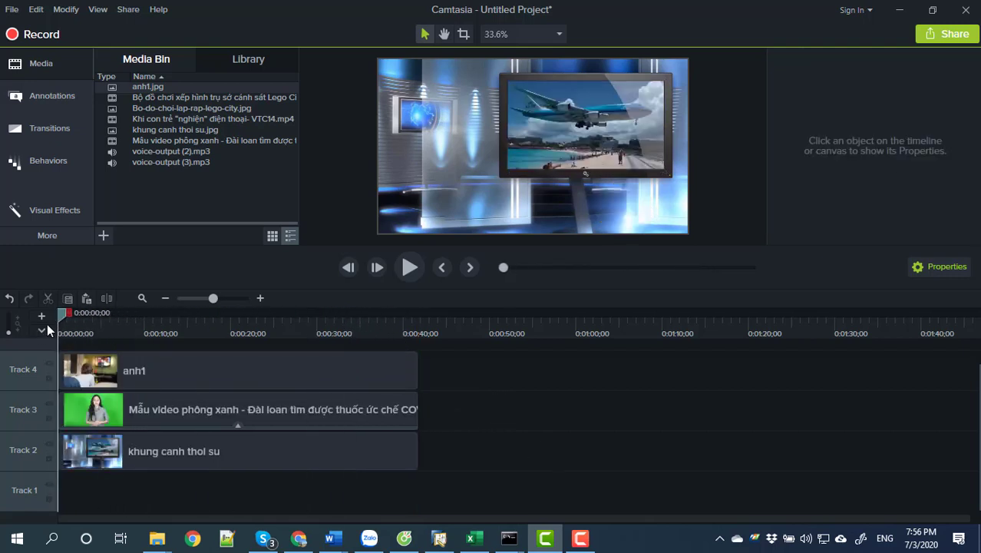
left_click(149, 369)
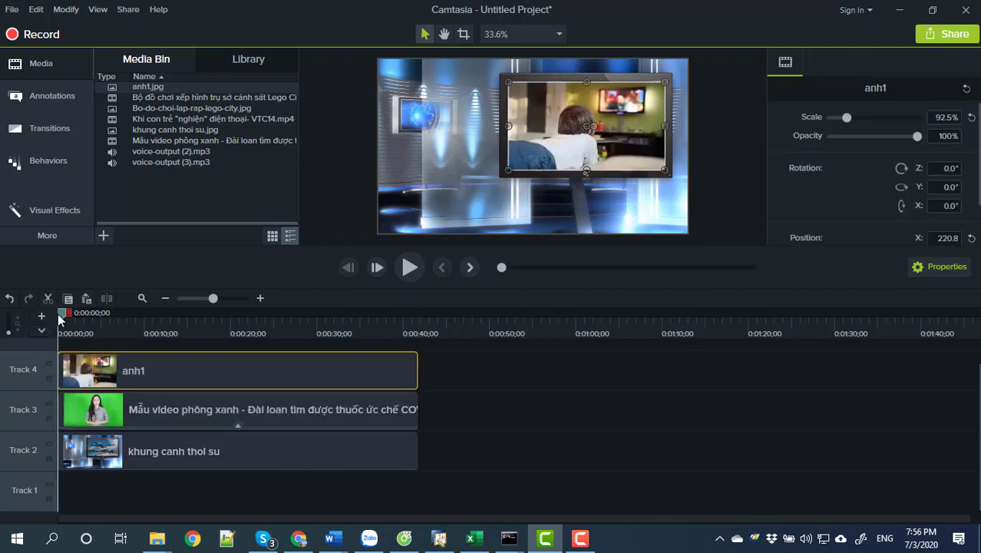
left_click_drag(58, 313, 92, 316)
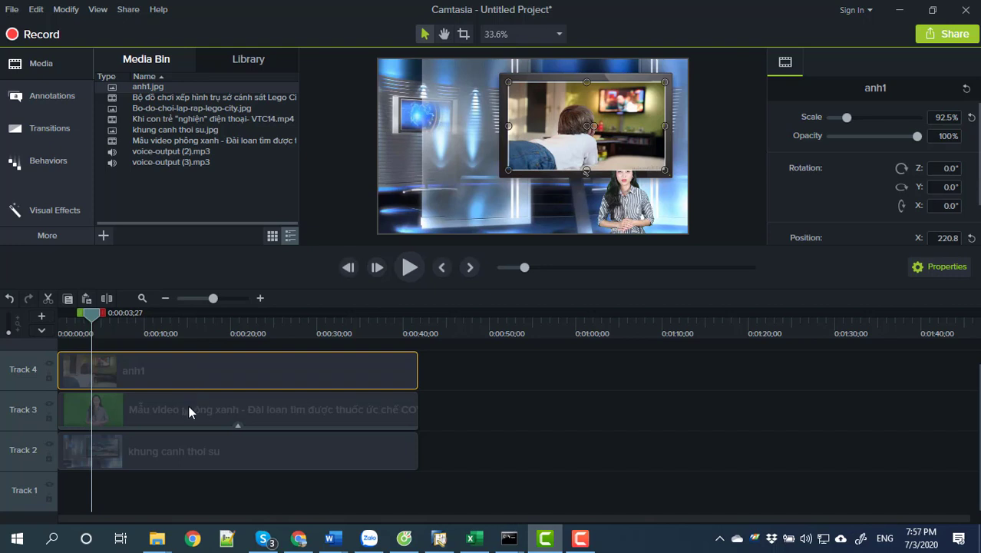
left_click_drag(207, 463, 206, 486)
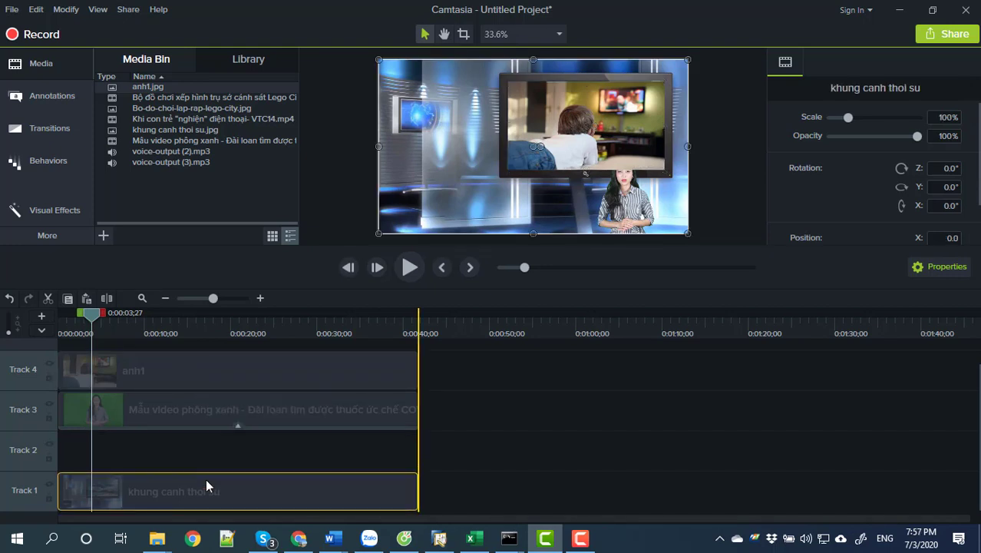
left_click_drag(209, 367, 208, 436)
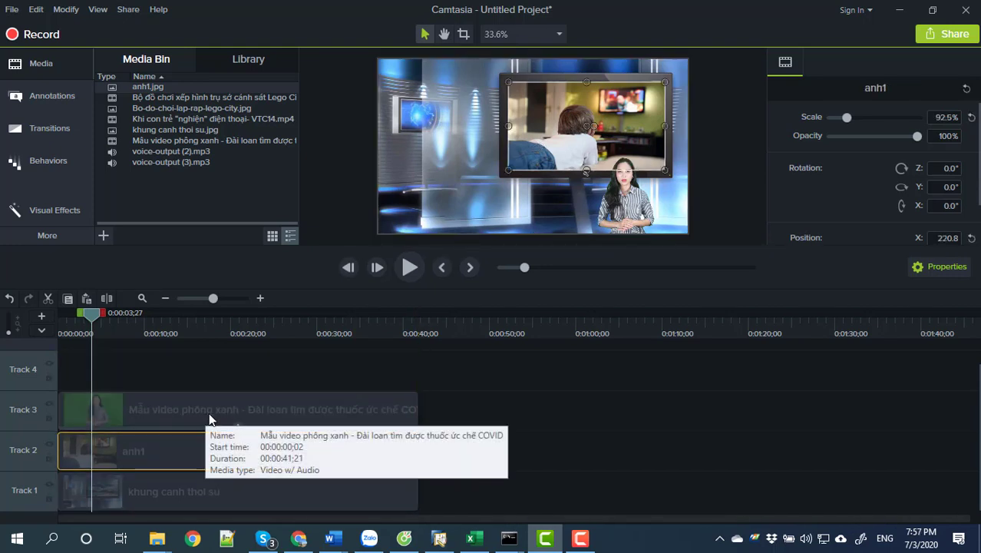
Split the presenter clip on Track 3 at 0:00:00;17, delete its opening piece and shift the remainder to the timeline start.
left_click(128, 406)
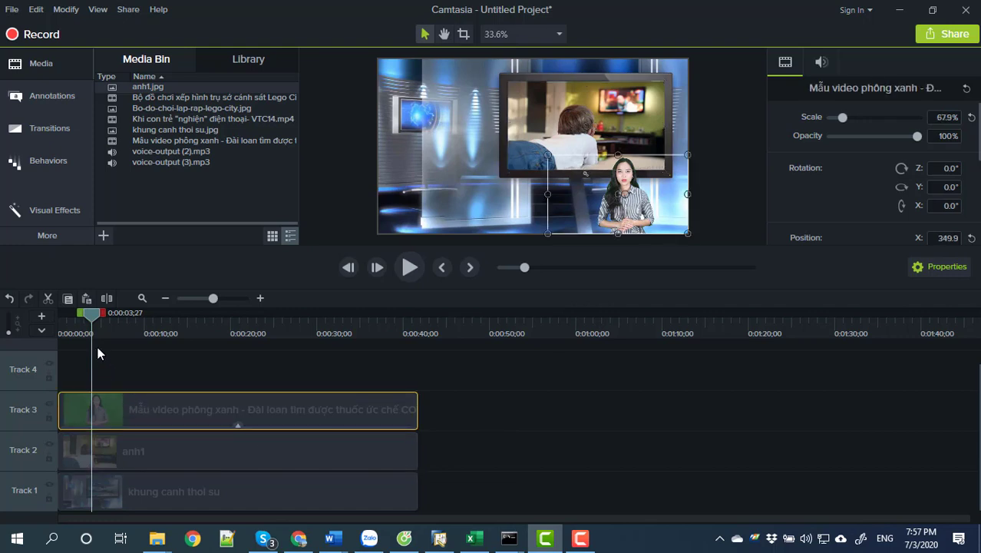
left_click_drag(81, 319, 48, 325)
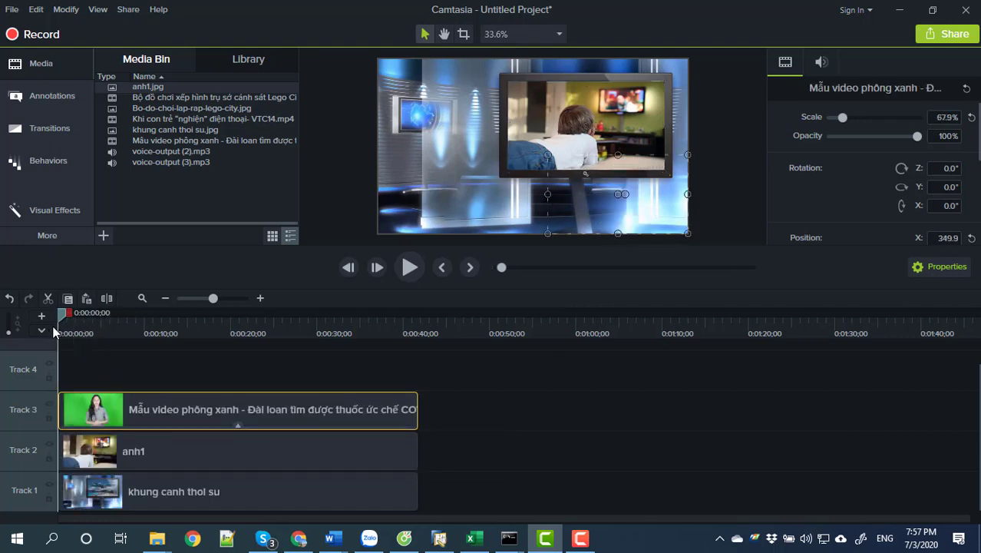
left_click(60, 326)
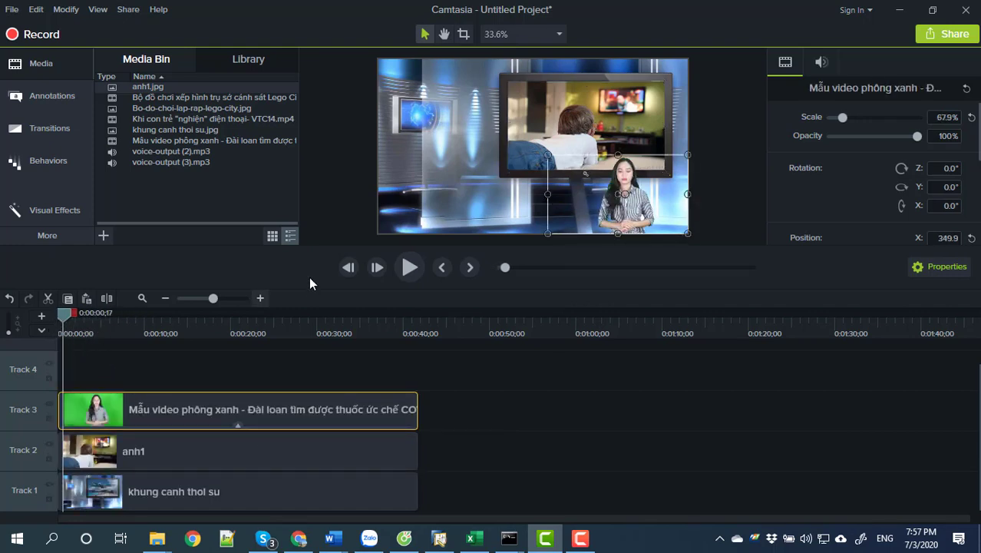
left_click(108, 298)
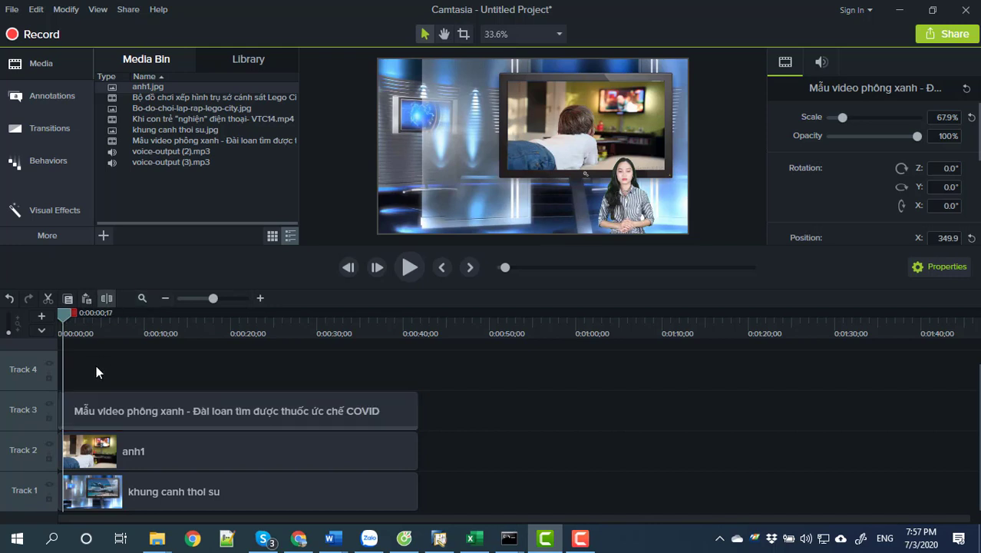
left_click(59, 401)
key("Delete")
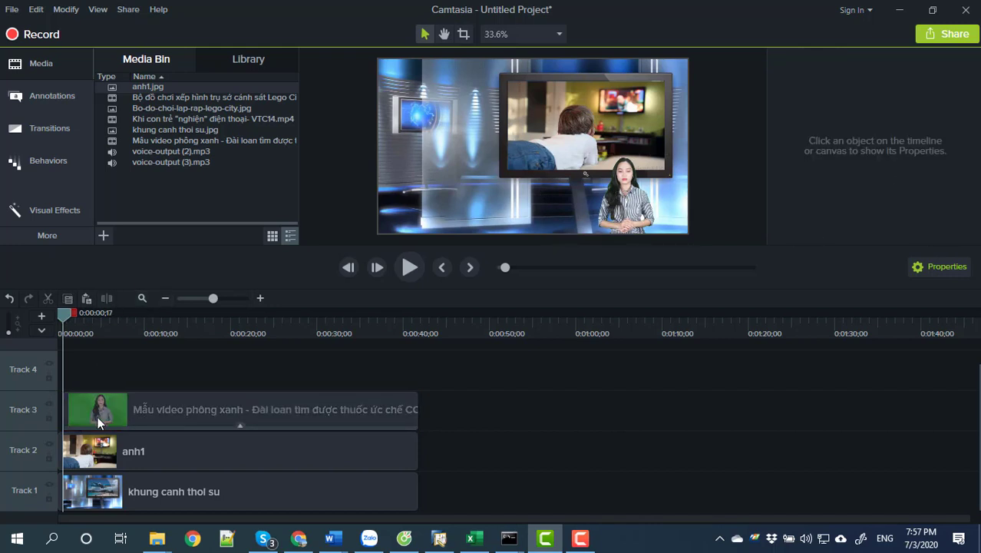
left_click_drag(98, 416, 90, 417)
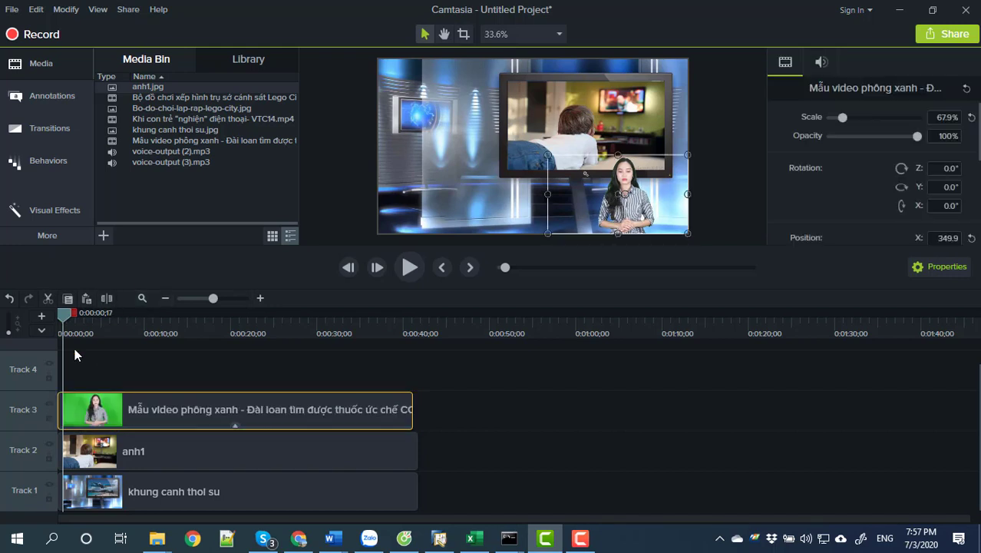
Split the presenter clip on Track 3 at 0:00:34;27 and delete the piece after the cut.
left_click(166, 455)
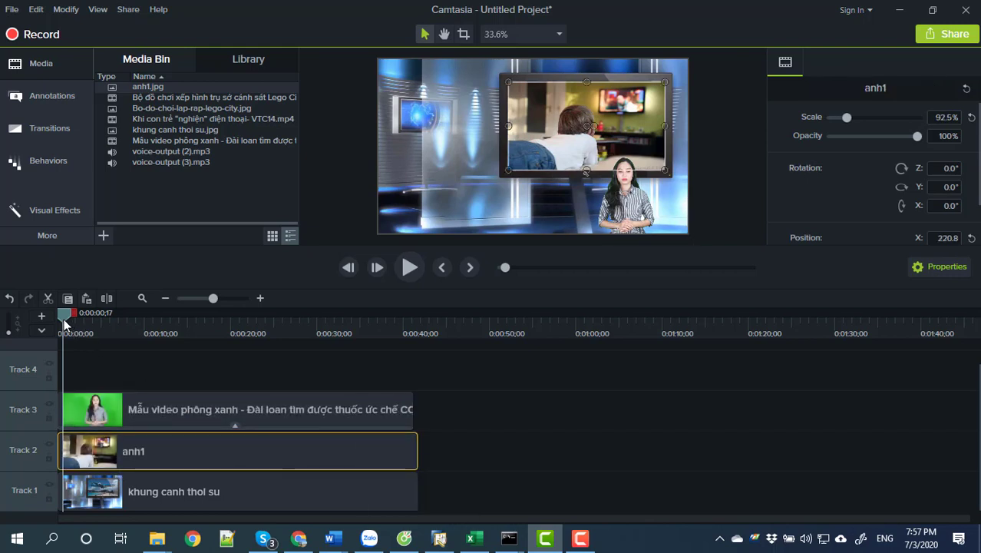
left_click_drag(64, 316, 359, 396)
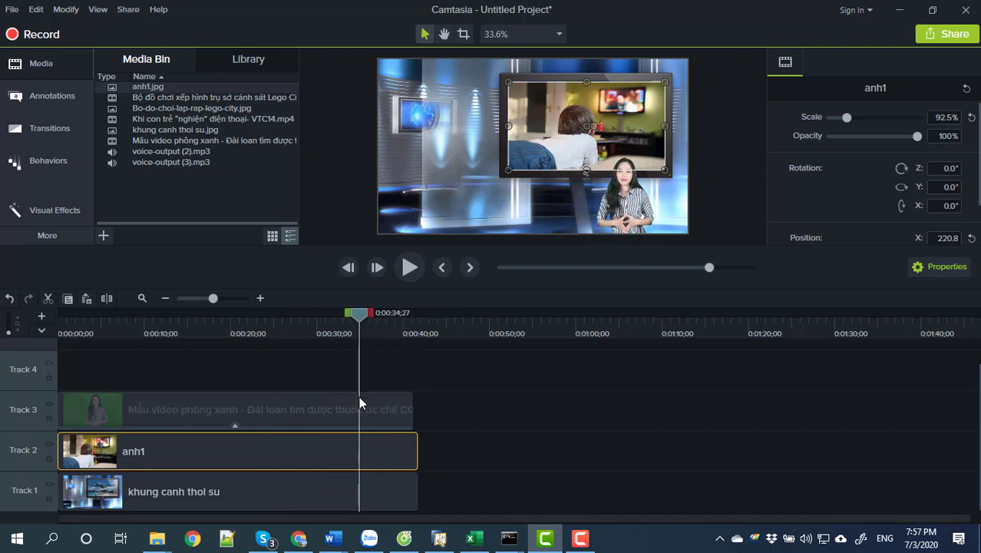
left_click(102, 300)
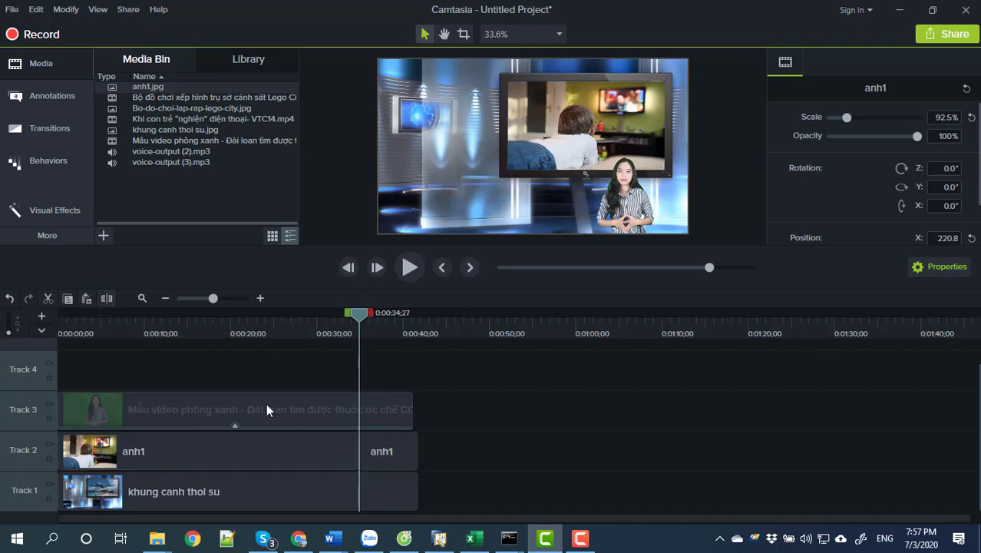
left_click(391, 416)
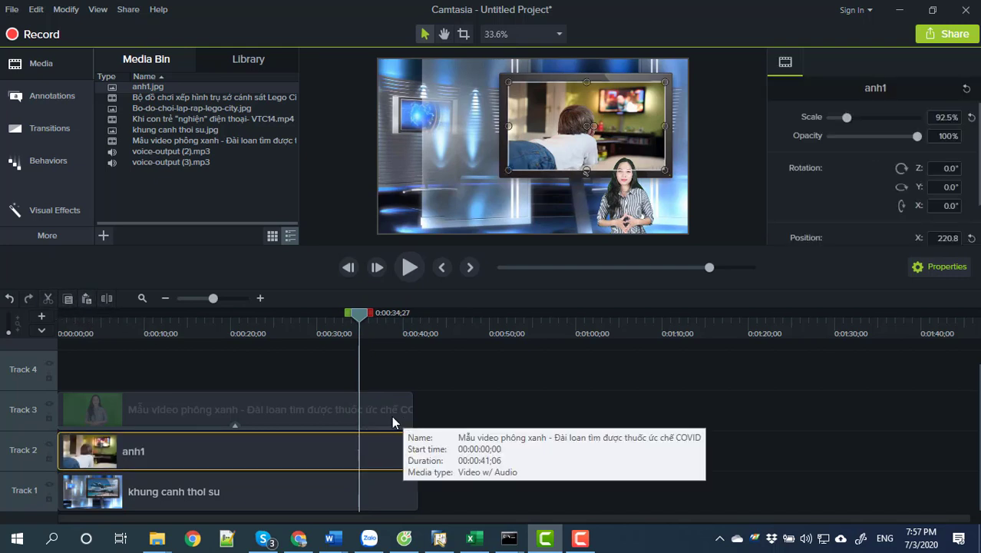
key("s")
left_click(407, 414)
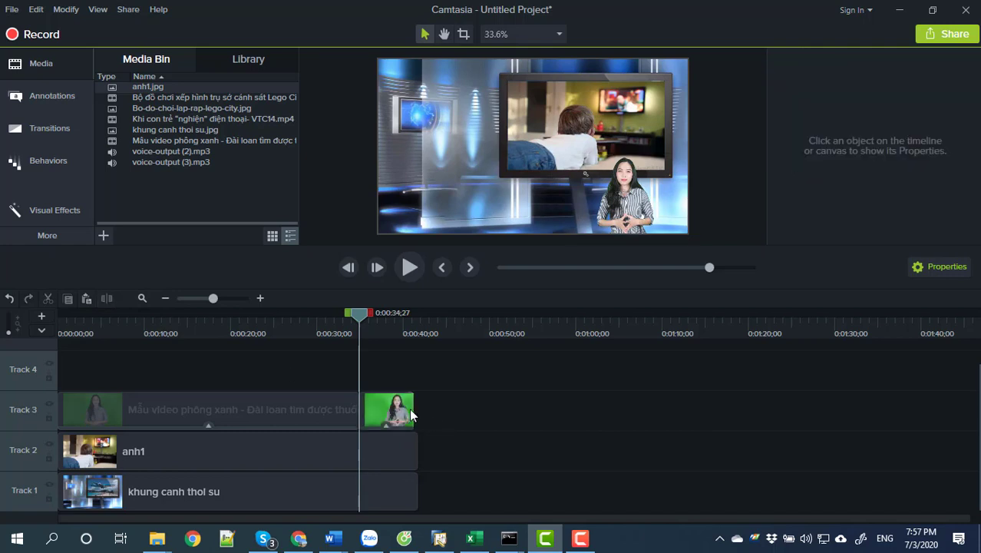
key("Delete")
Add voice-output (2).mp3 to Track 4 at the timeline start and place the playhead at its end, 0:00:29;25.
left_click(294, 407)
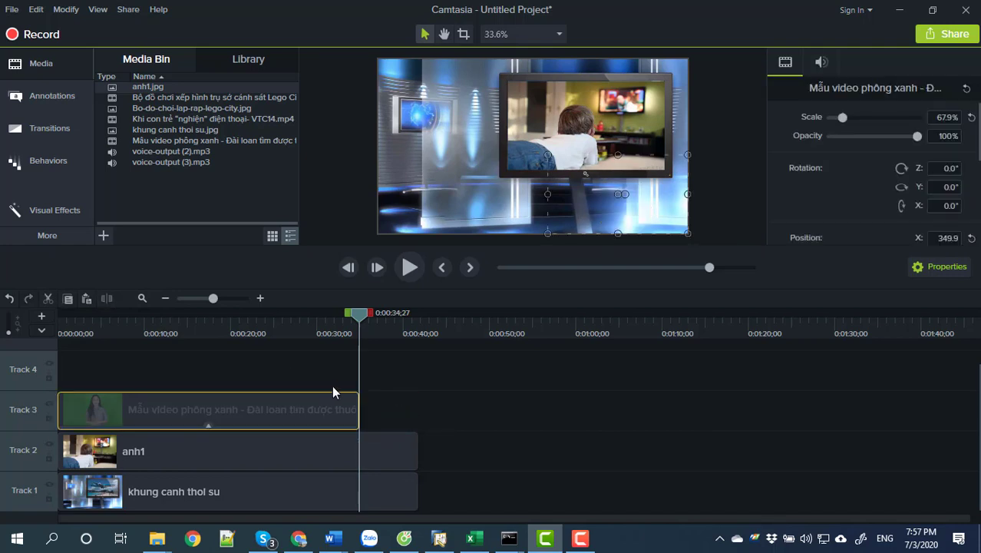
left_click_drag(295, 321, 355, 345)
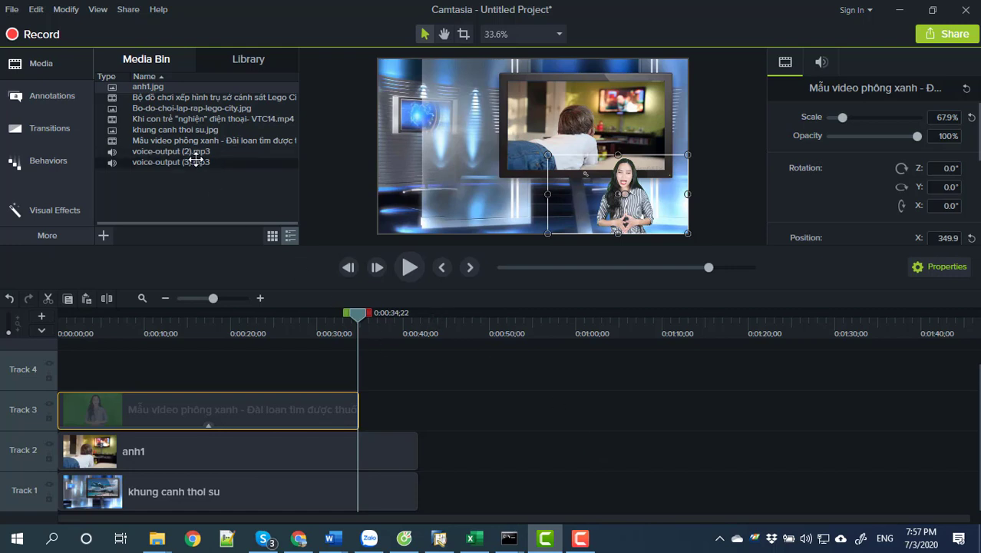
left_click_drag(193, 152, 59, 397)
left_click_drag(355, 323, 315, 323)
scroll(337, 352, "down", 1)
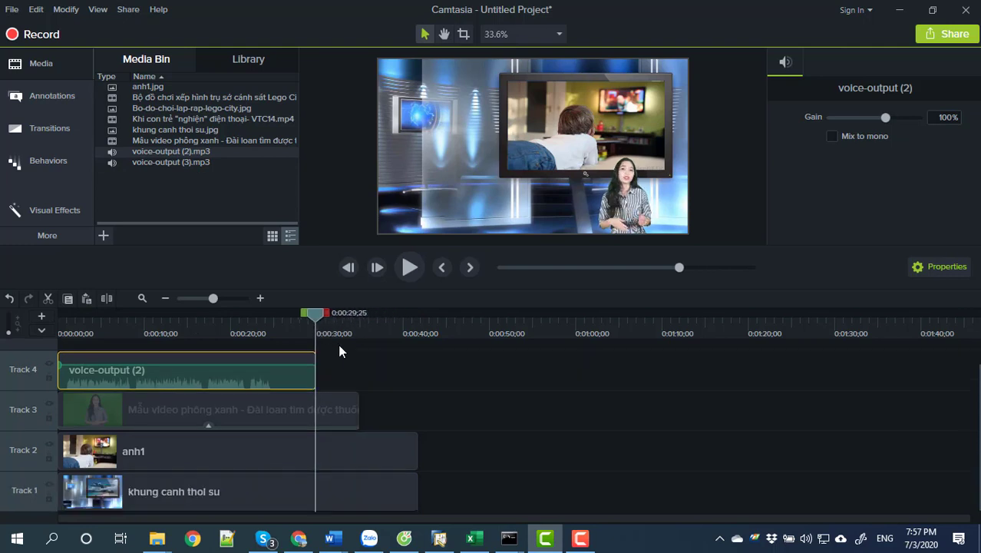
Split the presenter clip on Track 3 at 0:00:29;25 and delete the piece after the cut.
left_click(333, 415)
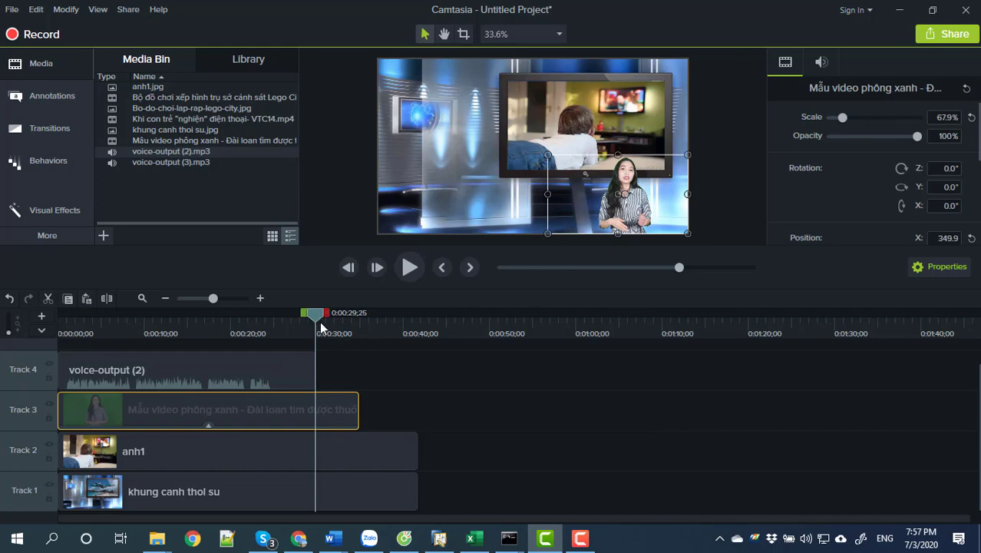
left_click(106, 298)
left_click(341, 416)
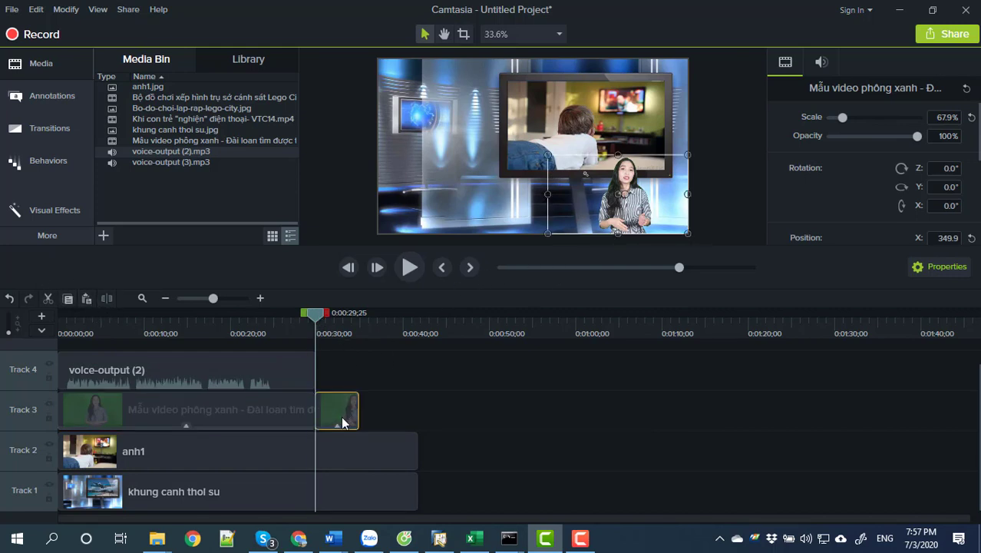
key("Delete")
Trim the ends of the anh1 image and the khung canh thoi su backdrop to 0:00:29;25, level with the narration.
left_click(341, 453)
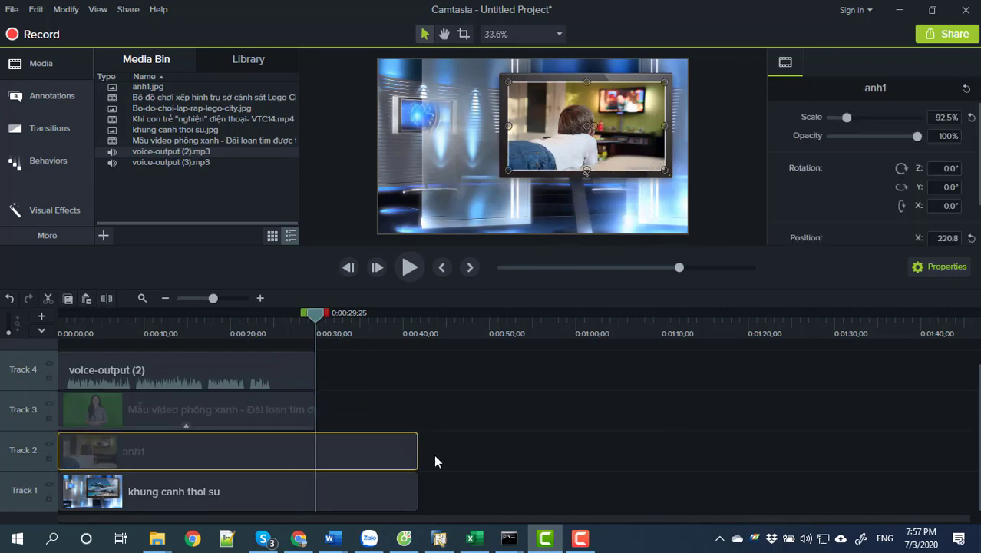
left_click_drag(416, 450, 315, 447)
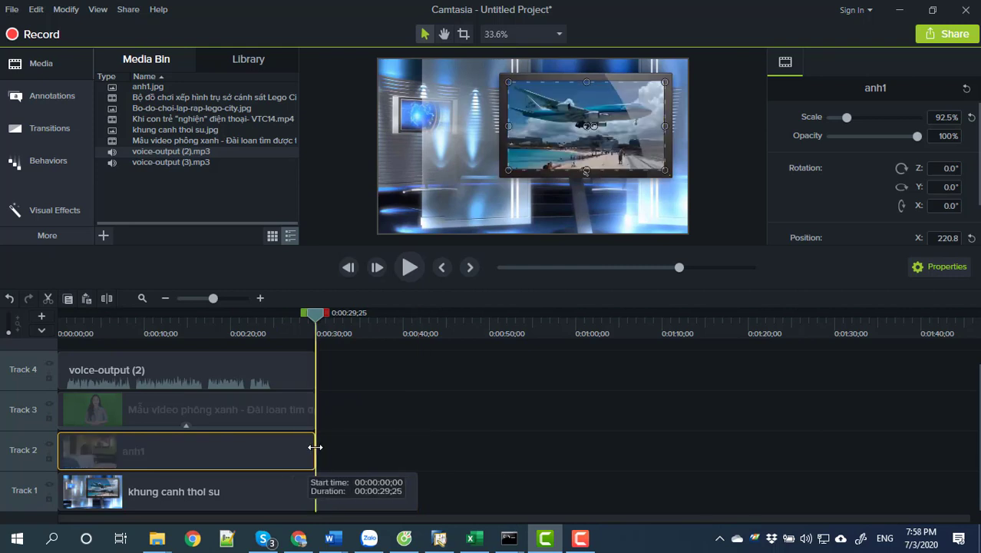
left_click(351, 497)
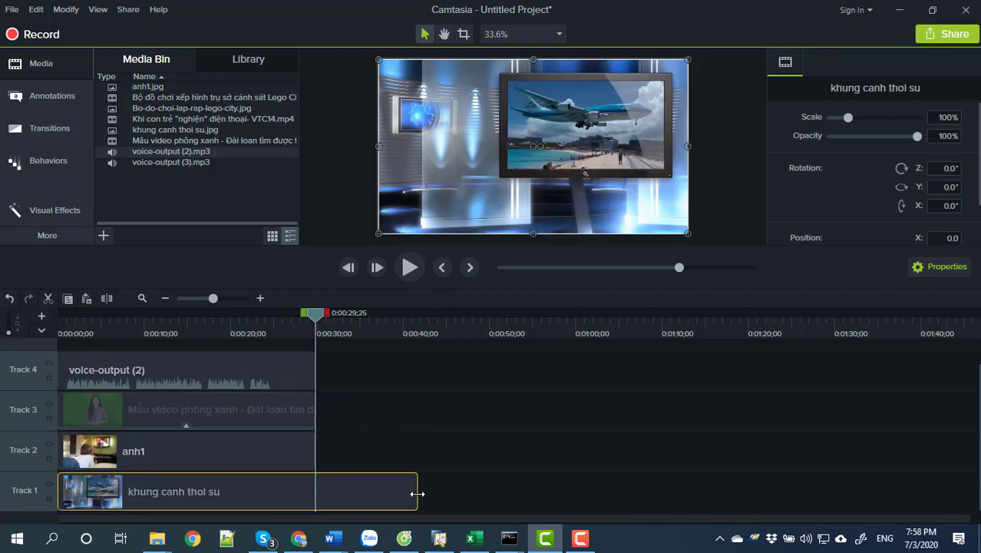
left_click_drag(417, 494, 313, 491)
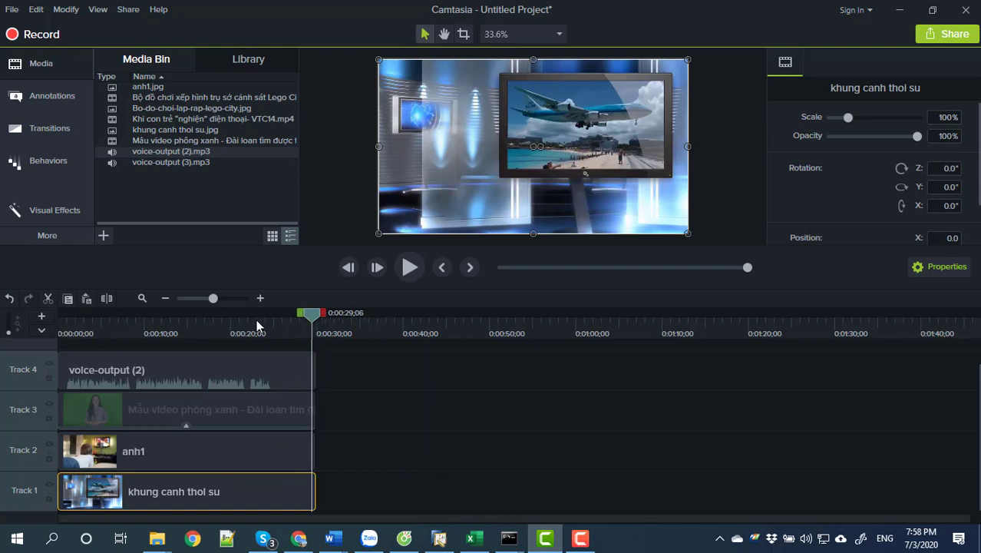
Split the presenter clip on Track 3 at 0:00:03;28, delete its opening piece and shift the remainder to the timeline start.
left_click_drag(257, 326, 61, 318)
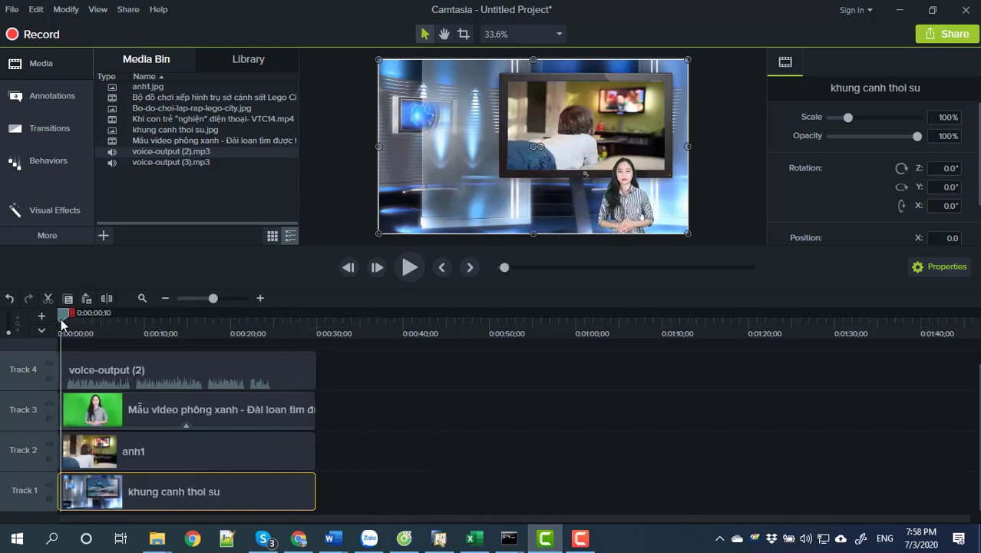
left_click(409, 269)
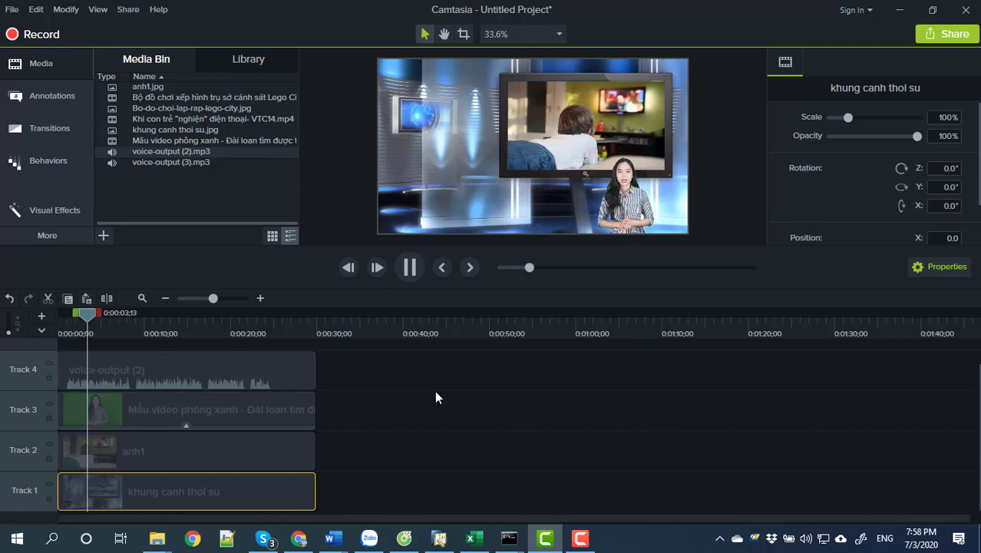
left_click(409, 267)
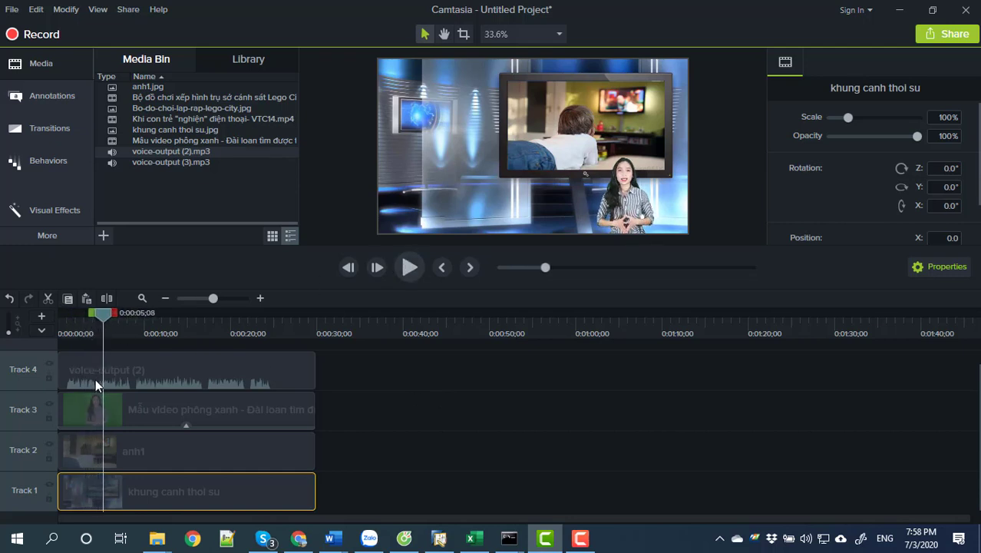
mouse_move(105, 318)
left_mouse_down()
mouse_move(71, 328)
mouse_move(94, 324)
left_mouse_up()
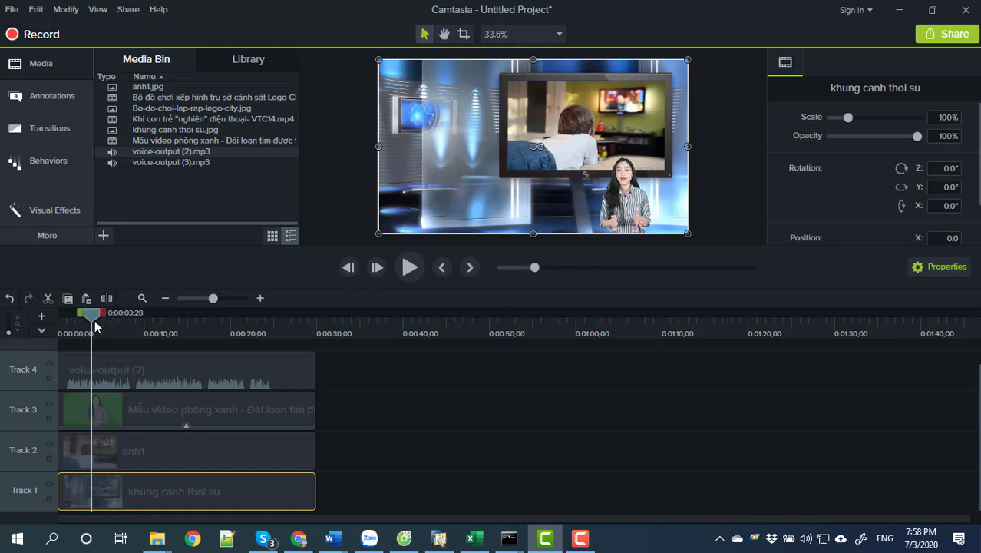
left_click(166, 409)
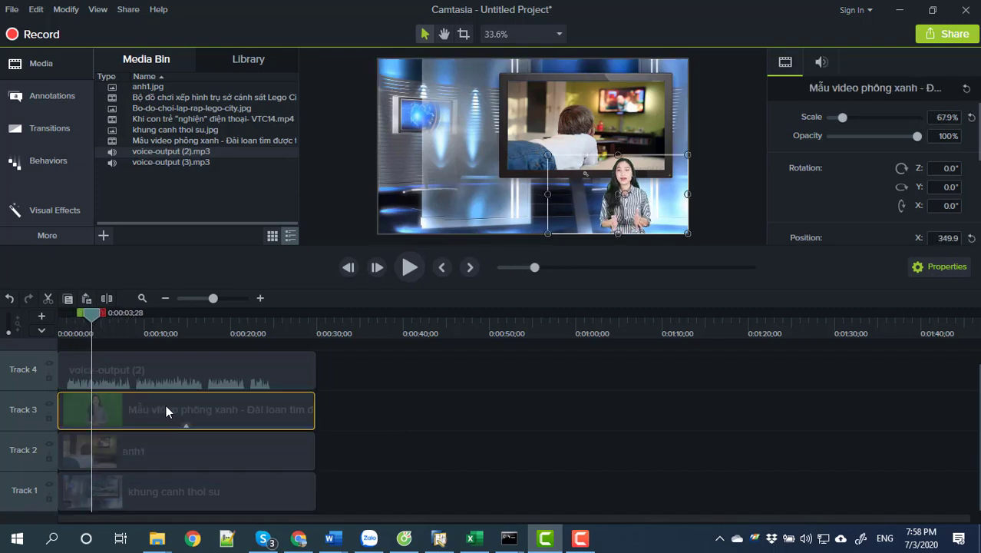
left_click(106, 297)
left_click(70, 410)
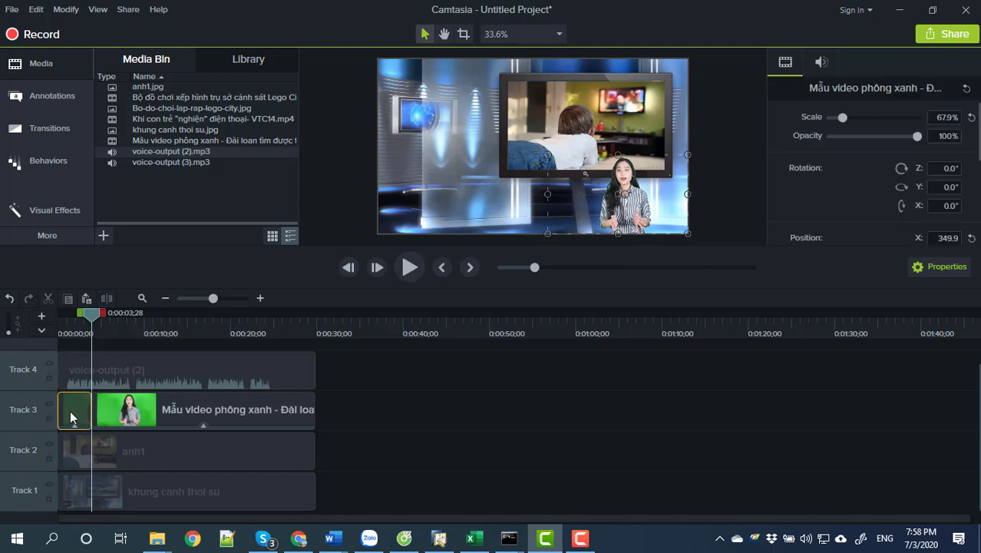
key("Delete")
left_click_drag(150, 414, 133, 414)
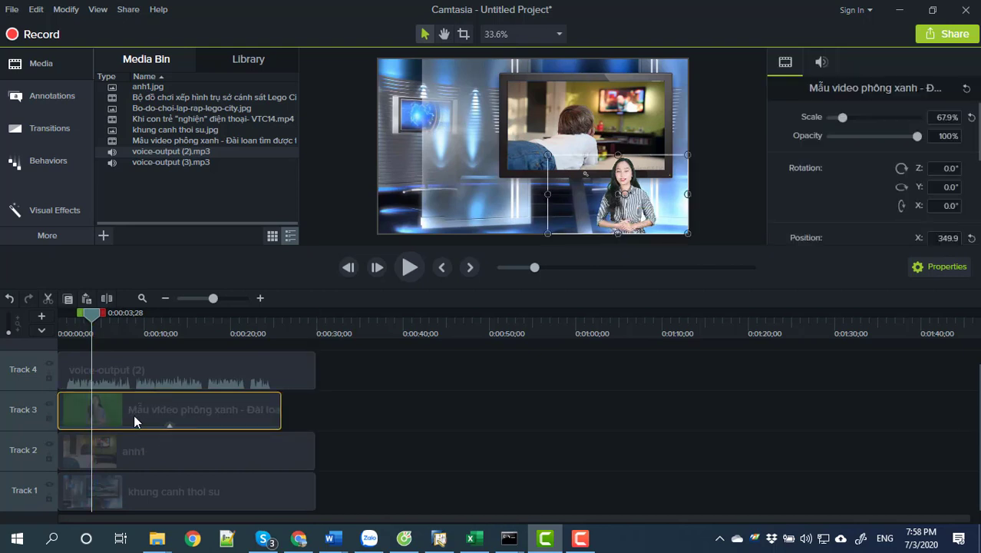
Place a copy of the presenter clip directly after the original on Track 3.
left_click(168, 318)
left_click_drag(180, 324, 74, 326)
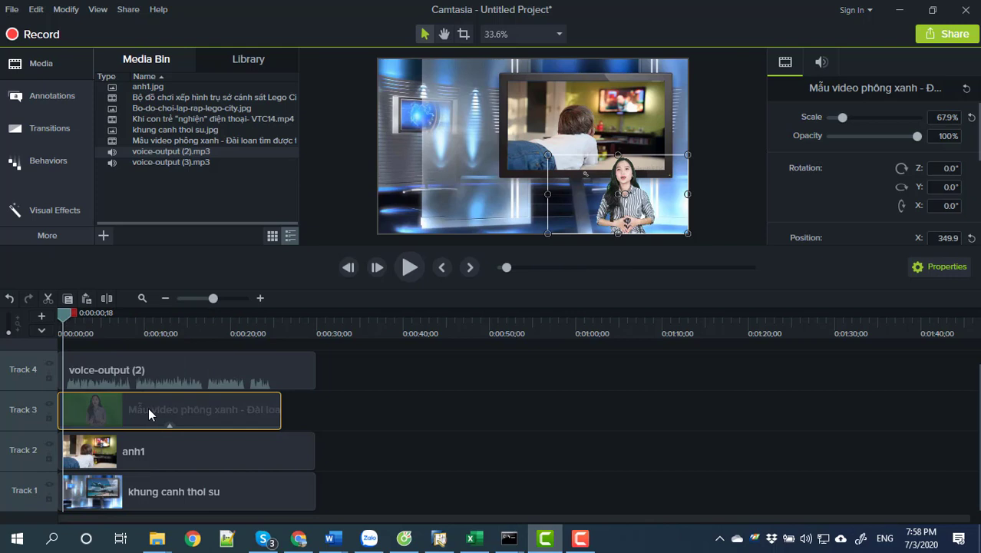
left_click_drag(148, 407, 403, 447)
Split the copied presenter clip at 0:00:29;26 and delete the piece after the cut.
left_click(300, 341)
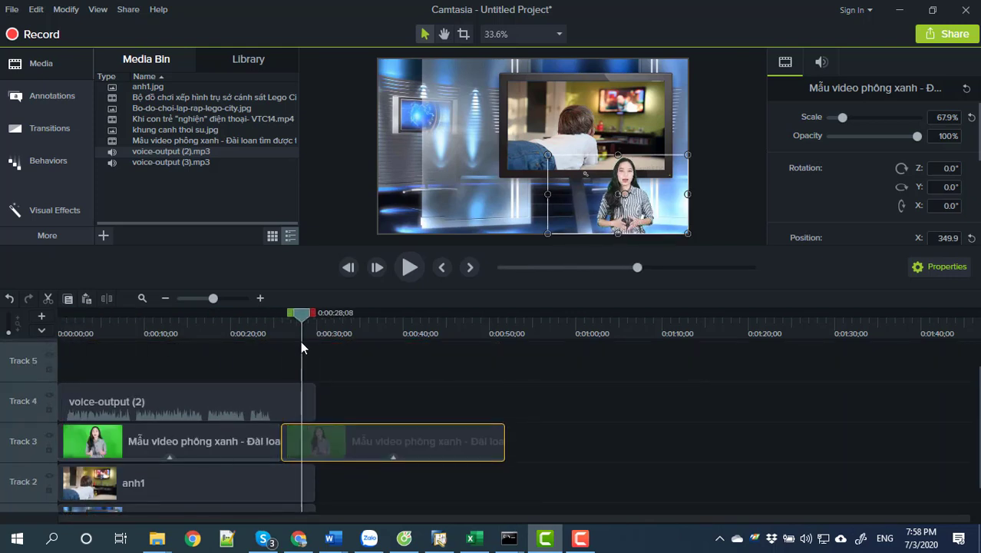
left_click_drag(300, 343, 318, 350)
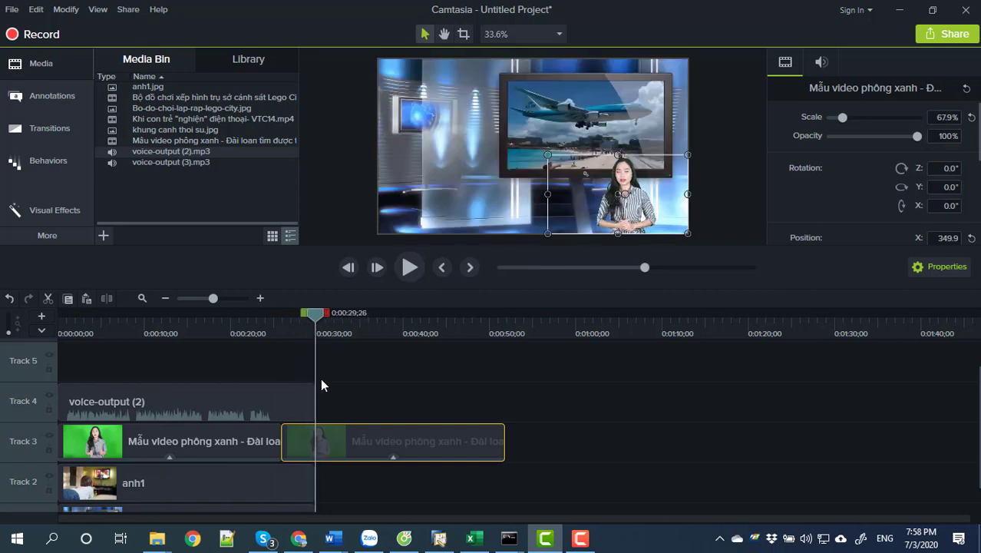
left_click(106, 300)
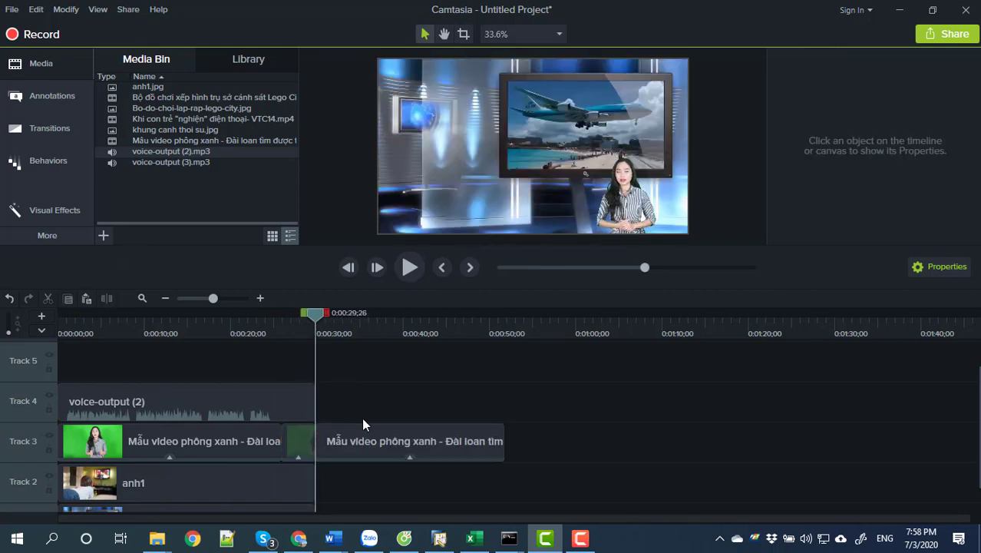
left_click(366, 431)
key("Delete")
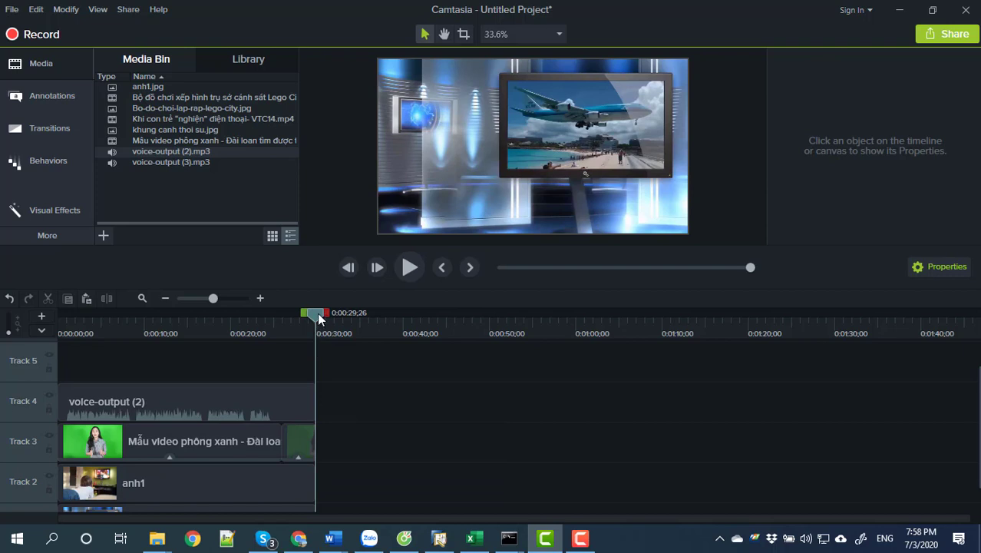
Play the news segment from near its start to check the narration together with the presenter and backdrop.
left_click_drag(315, 314, 72, 335)
left_click(181, 418)
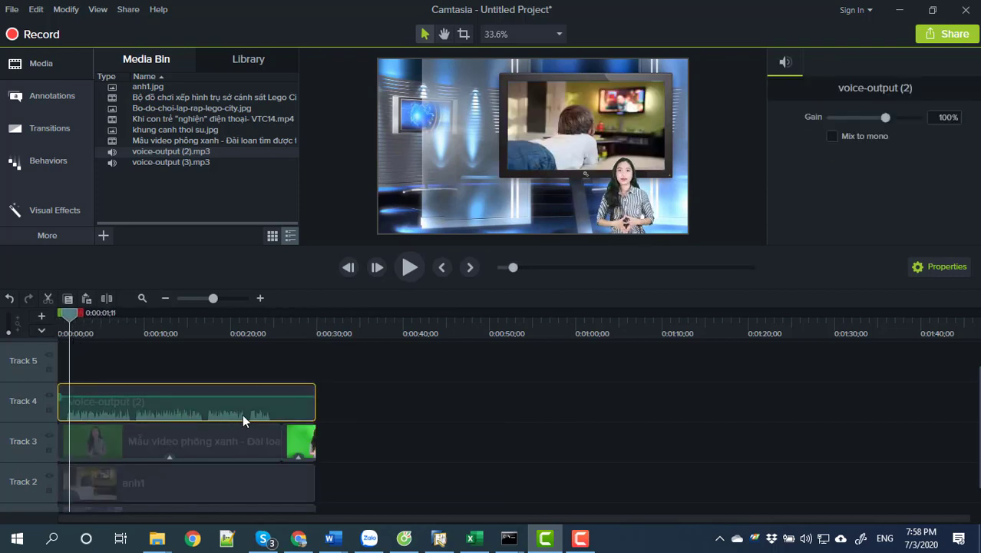
left_click(409, 267)
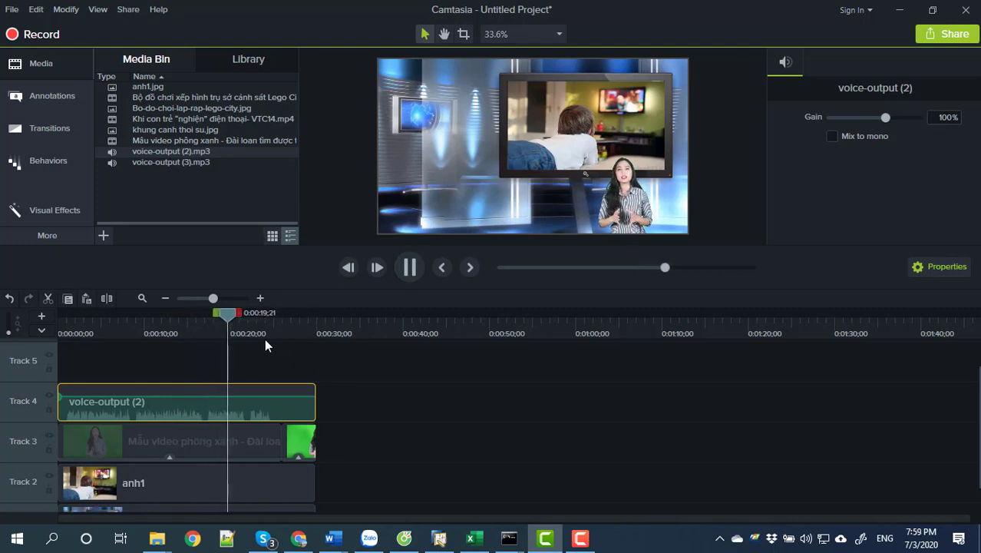
left_click(411, 278)
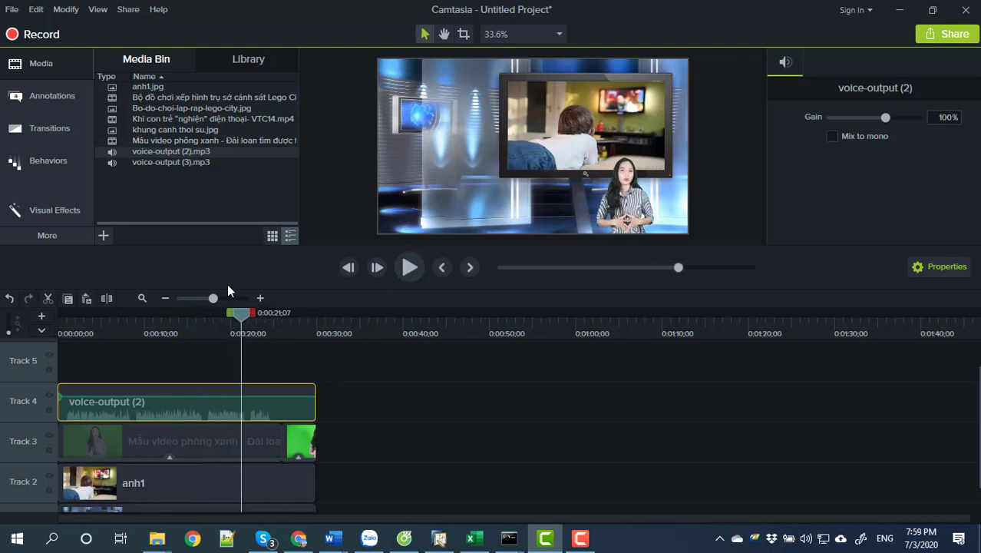
scroll(187, 376, "down", 1)
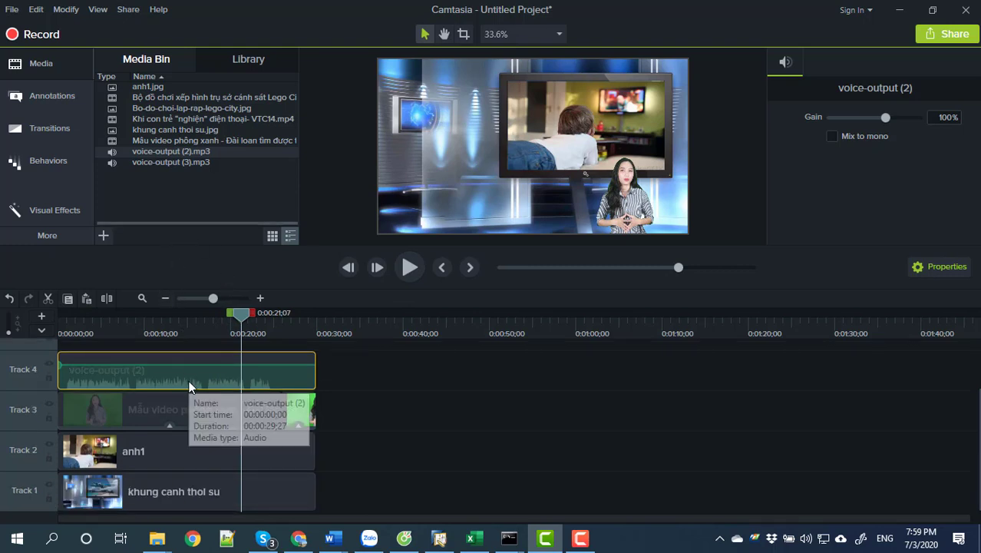
scroll(186, 383, "up", 2)
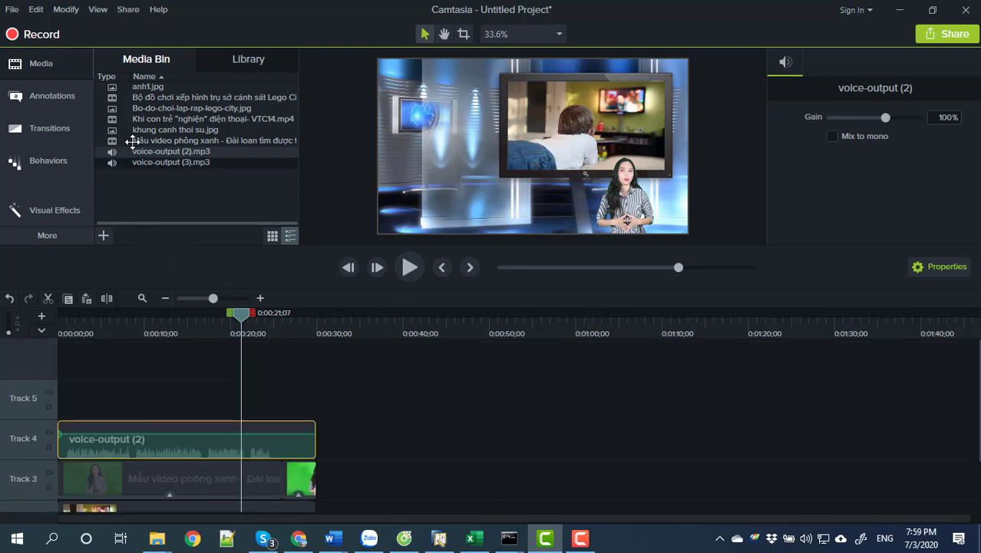
Import Morning_Mandolin.mp3 into the project media from the Giay folder under HINH ANH SAN PHAM.
left_click(104, 236)
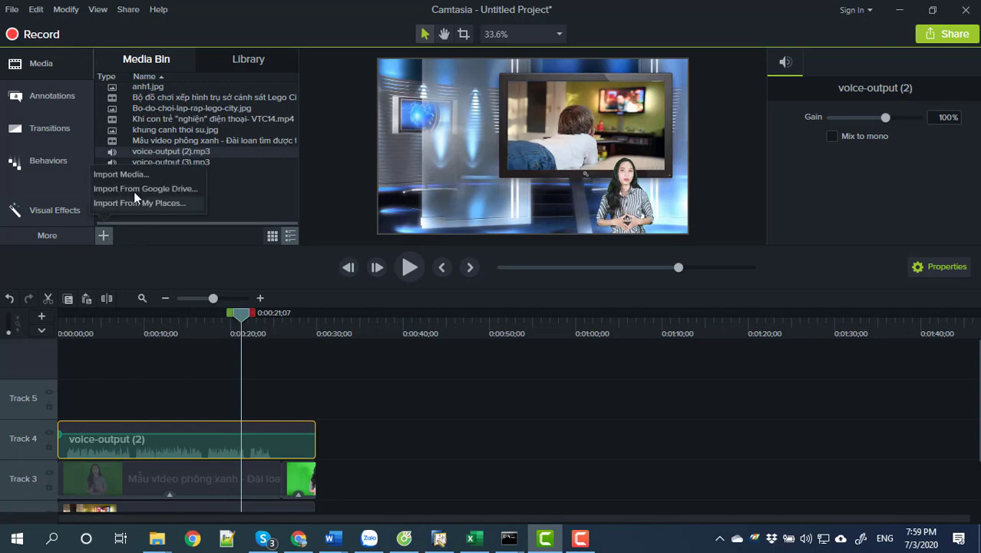
left_click(127, 173)
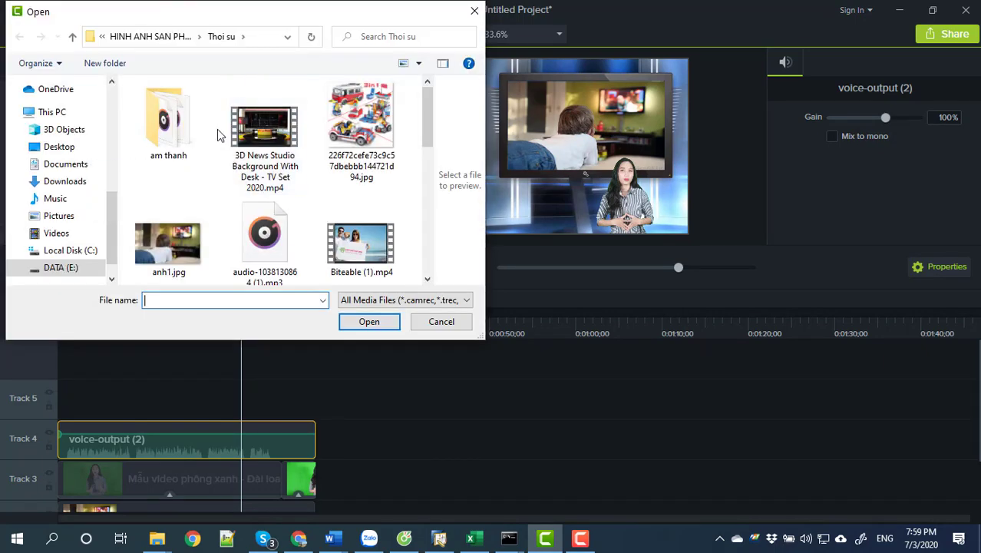
double_click(185, 129)
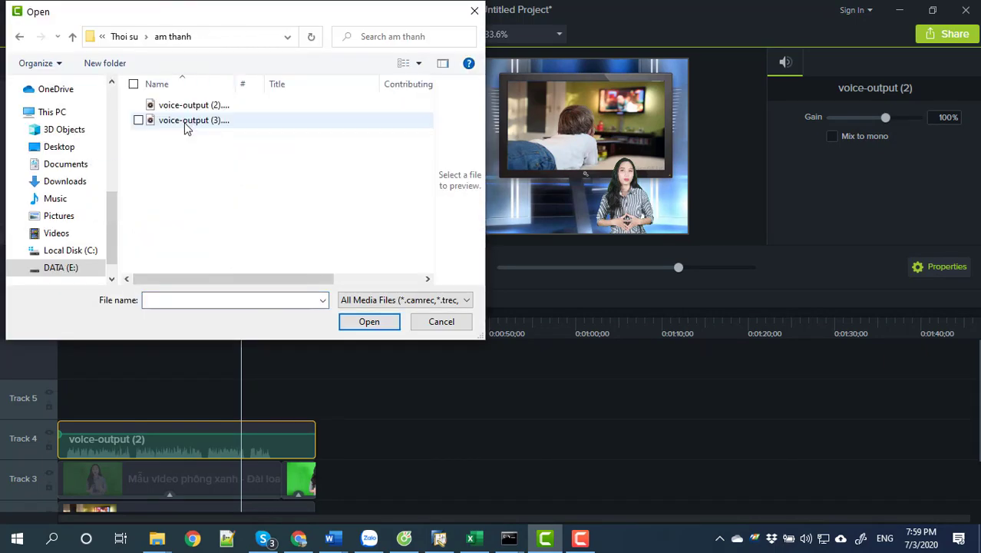
left_click(130, 37)
left_click(130, 37)
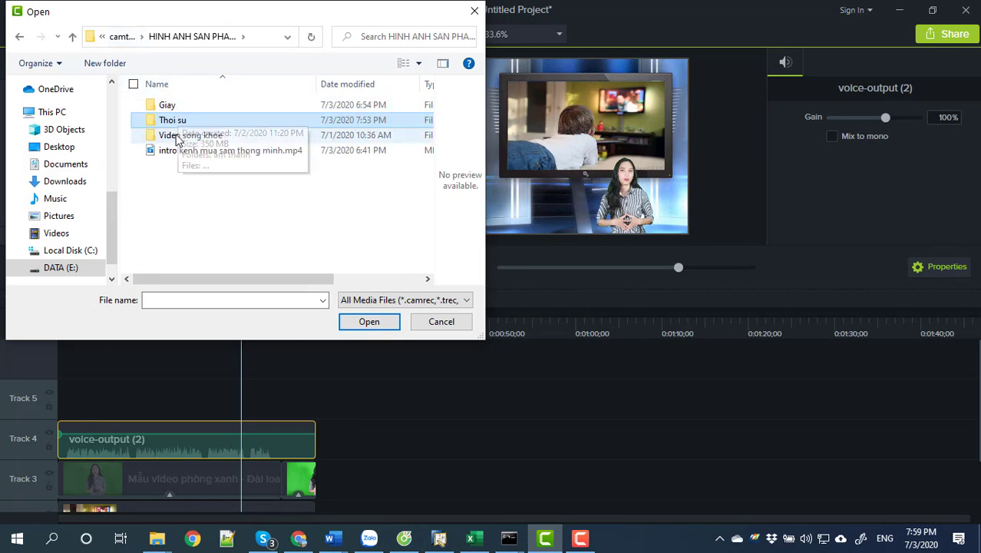
left_click(134, 36)
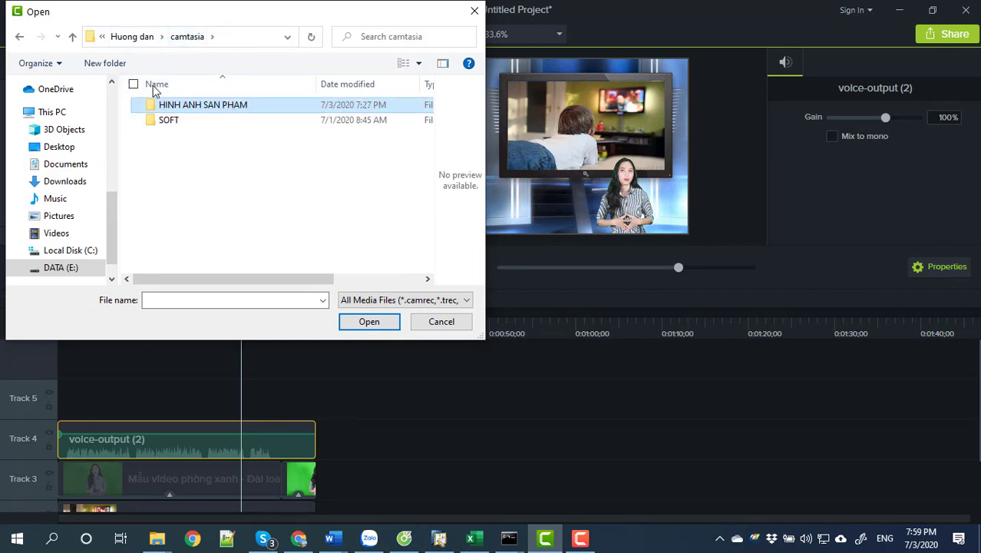
double_click(175, 109)
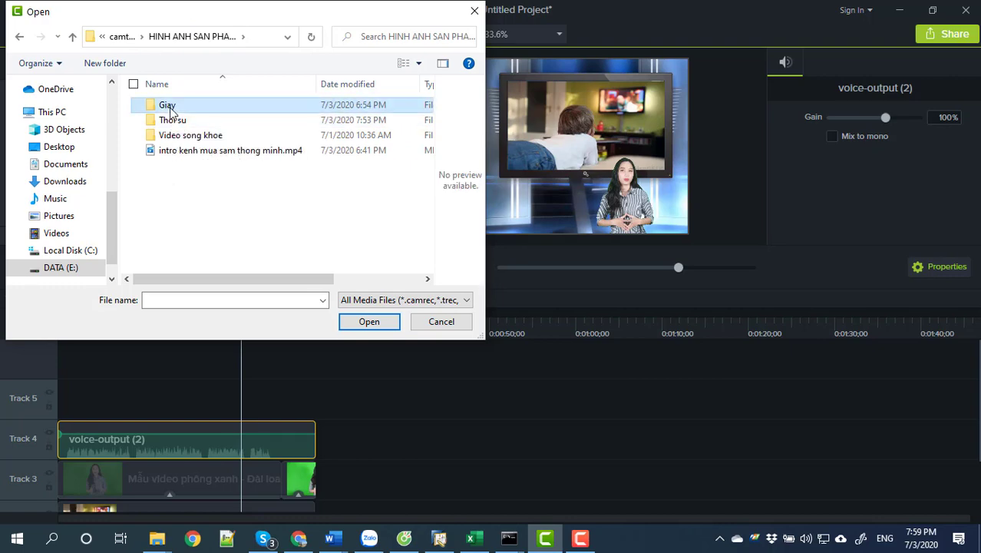
double_click(166, 105)
double_click(171, 112)
left_click(173, 111)
double_click(173, 112)
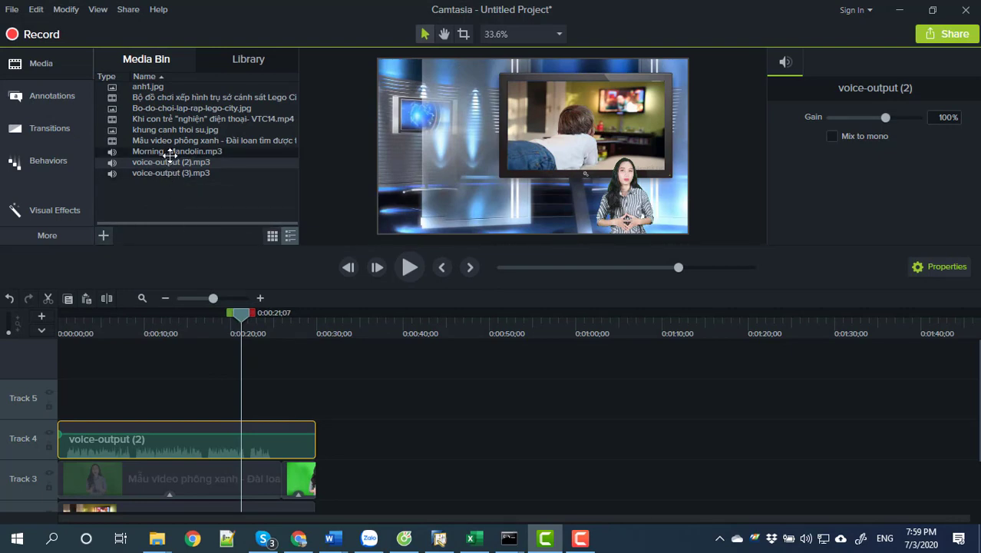
Add Morning_Mandolin.mp3 to Track 5 at the timeline start and lower its volume.
left_click_drag(170, 155, 121, 399)
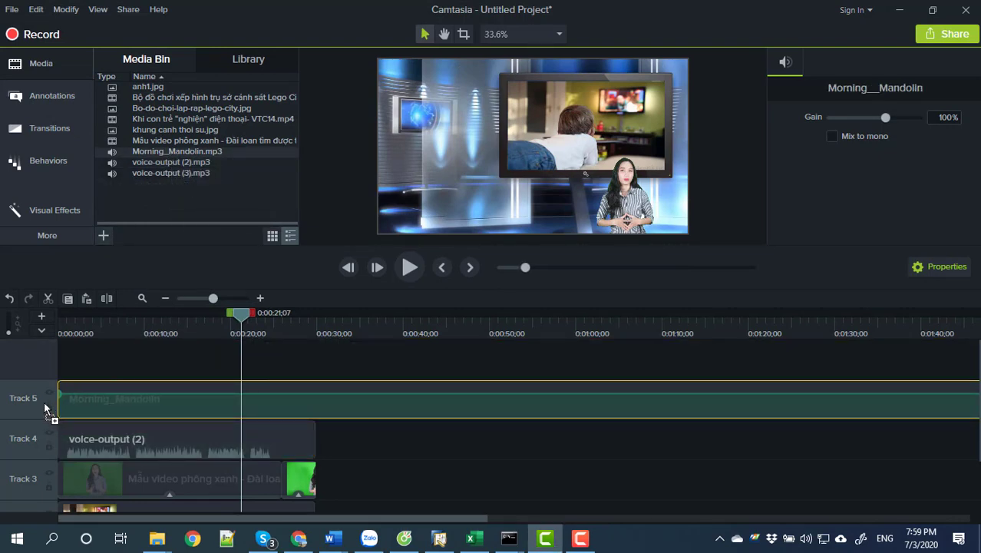
left_click(77, 328)
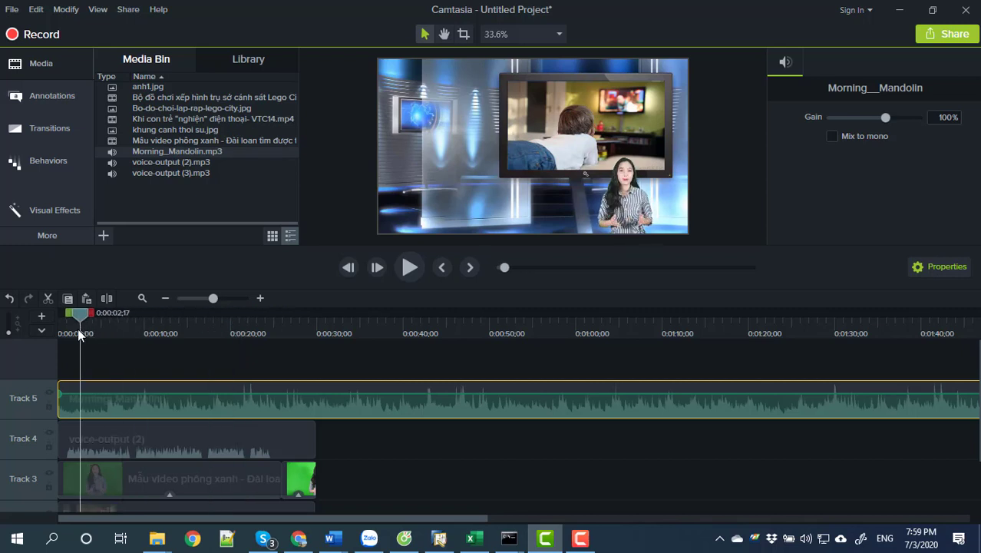
left_click_drag(78, 328, 76, 329)
left_click_drag(185, 397, 185, 405)
Play the opening to check the audio balance, and raise the volume of the voice-output (2) narration on Track 4.
left_click(66, 319)
left_click_drag(67, 319, 66, 319)
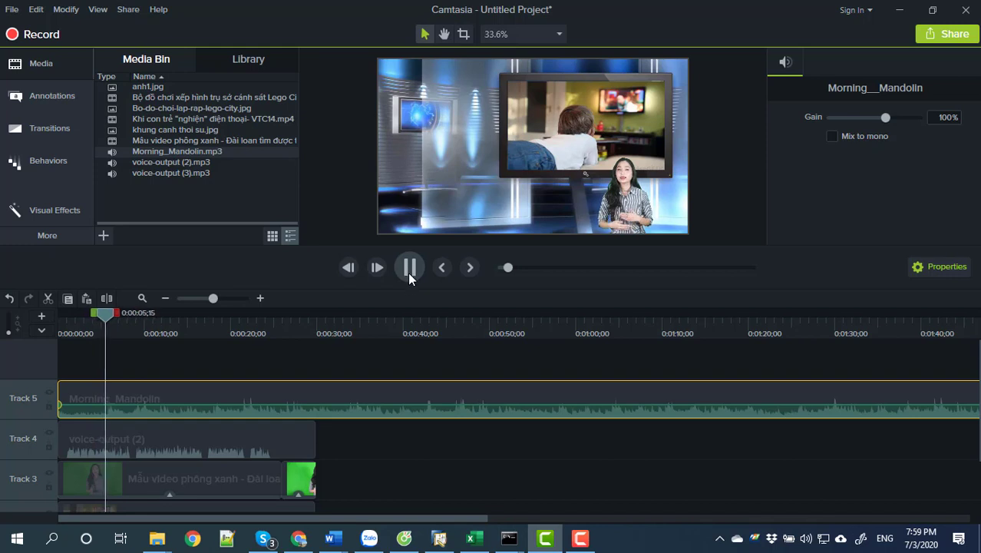
left_click(408, 271)
left_click(241, 448)
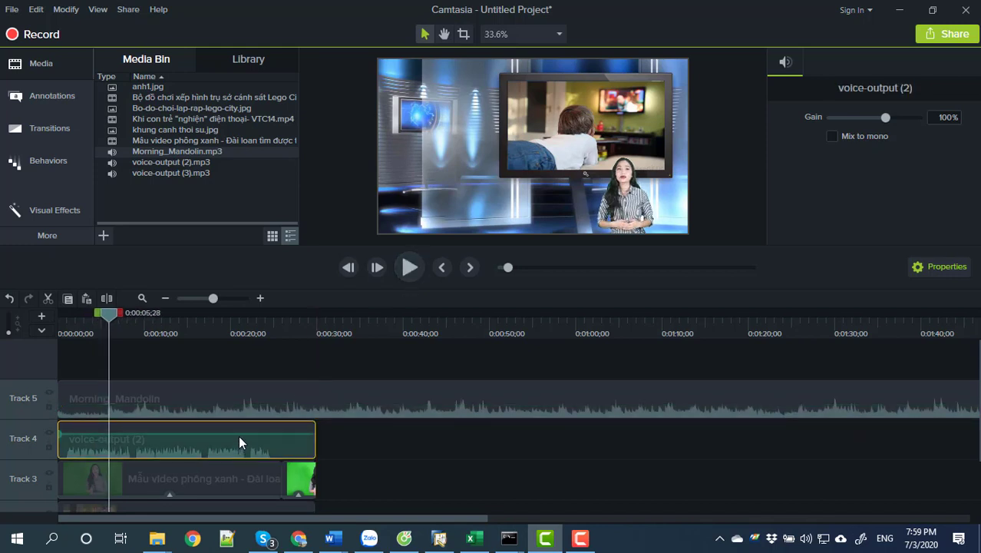
left_click_drag(238, 434, 238, 431)
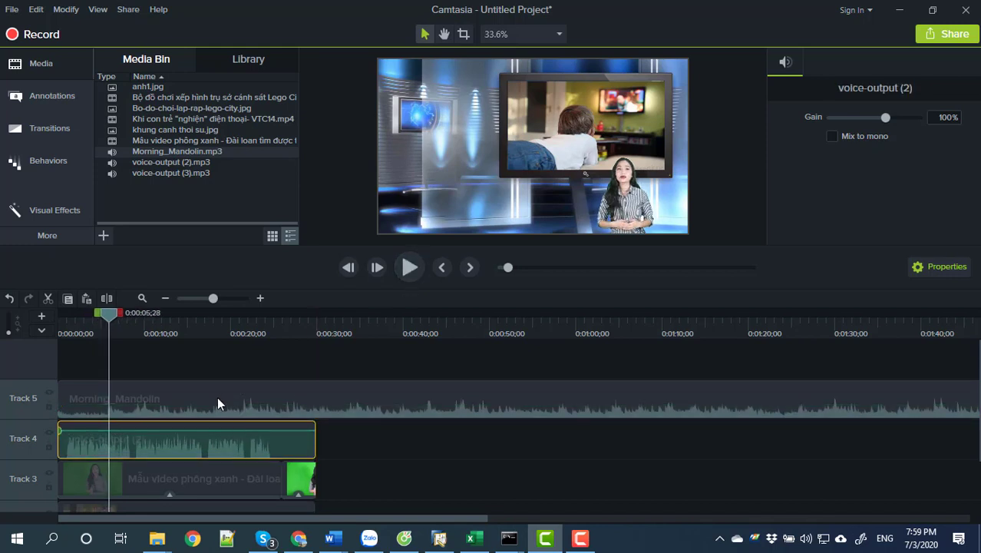
Play the opening again from near its start to check Morning_Mandolin against the voice-output (2) narration.
left_click(217, 402)
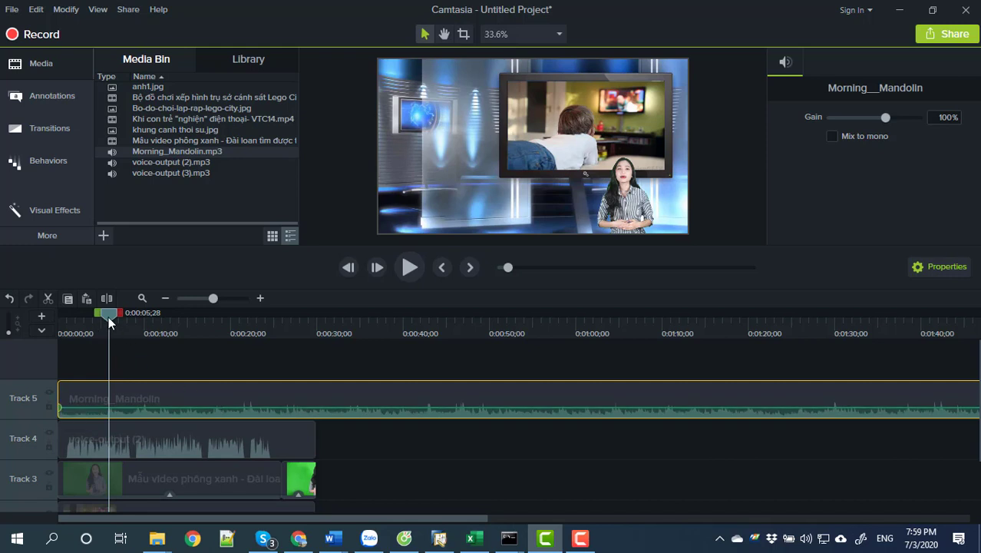
left_click_drag(108, 316, 73, 321)
left_click(409, 268)
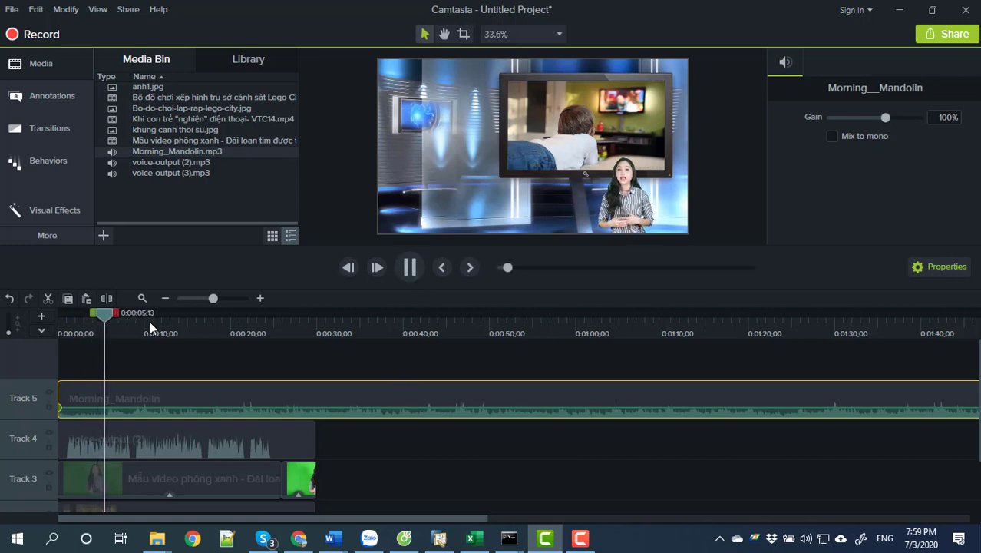
Add Khi con trẻ "nghiện" điện thoại- VTC14.mp4 to Track 3 directly after the presenter footage, at 0:00:29;29.
left_click_drag(219, 331, 309, 331)
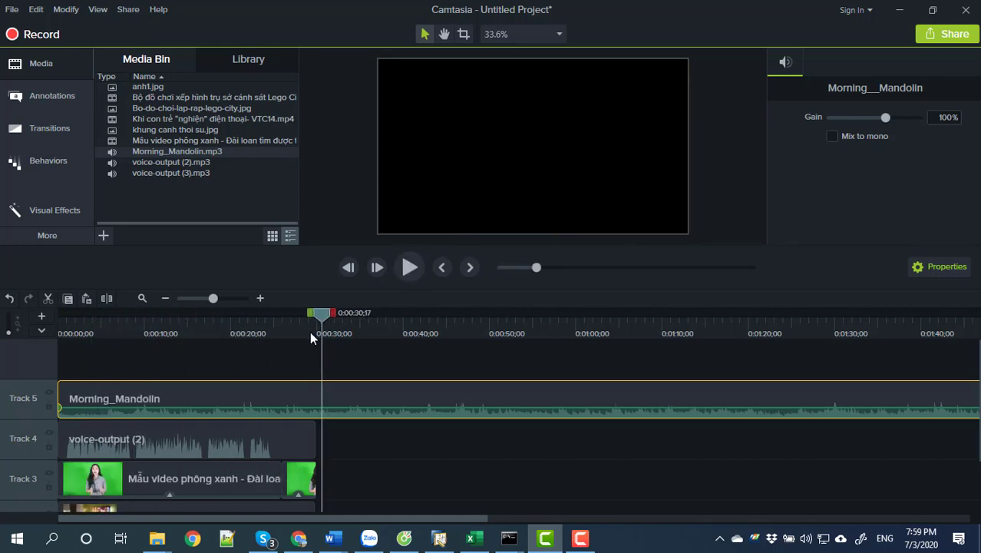
scroll(391, 356, "down", 2)
scroll(391, 357, "up", 2)
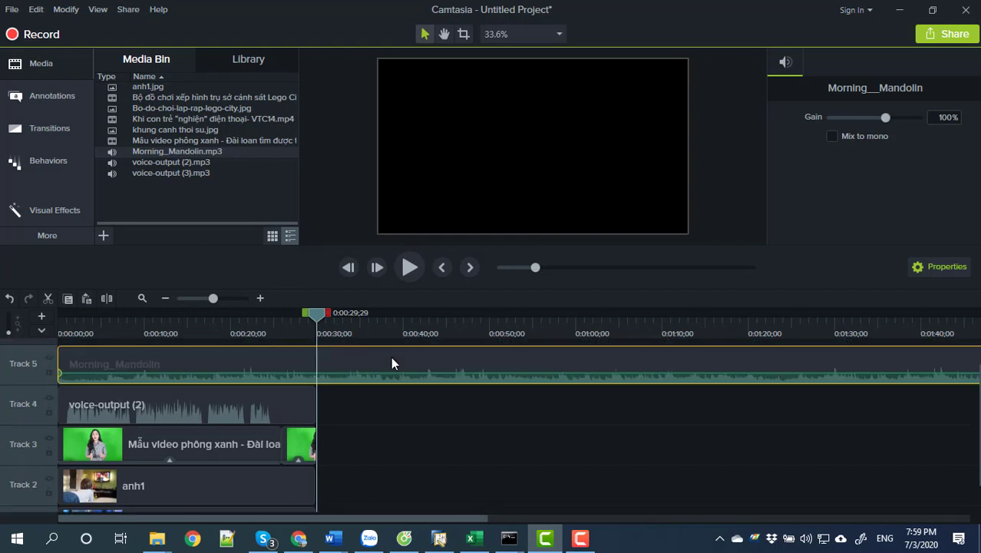
scroll(391, 364, "down", 1)
scroll(409, 416, "down", 1)
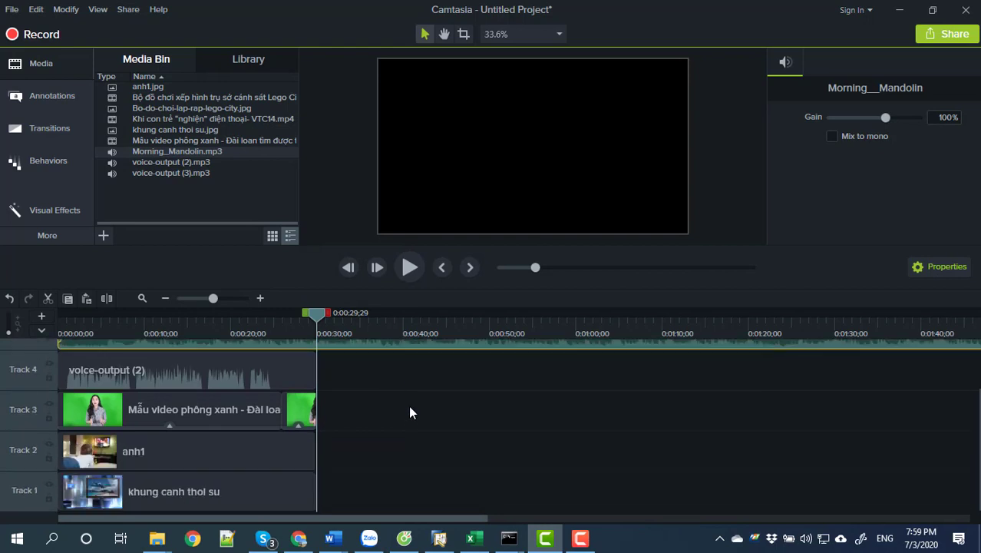
scroll(412, 403, "up", 1)
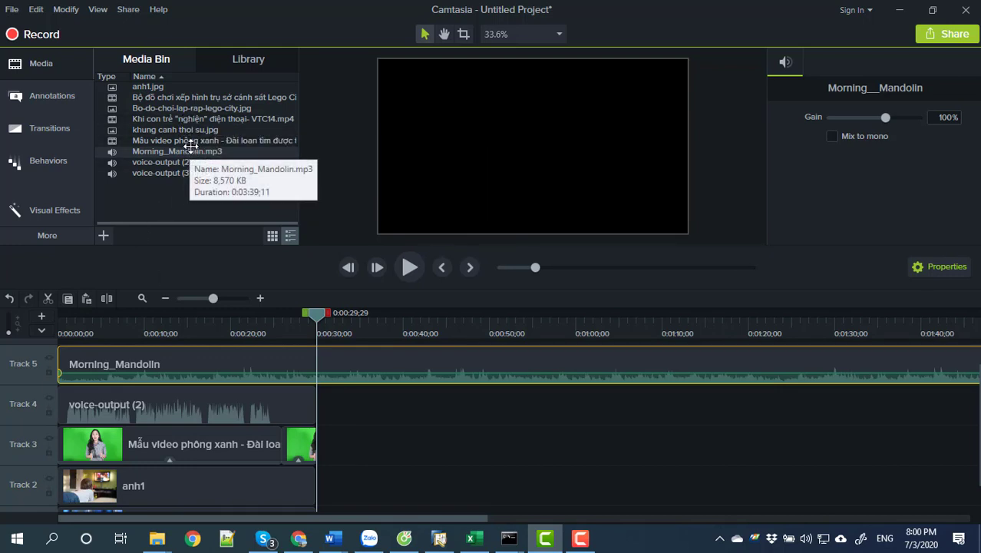
left_click_drag(198, 119, 319, 474)
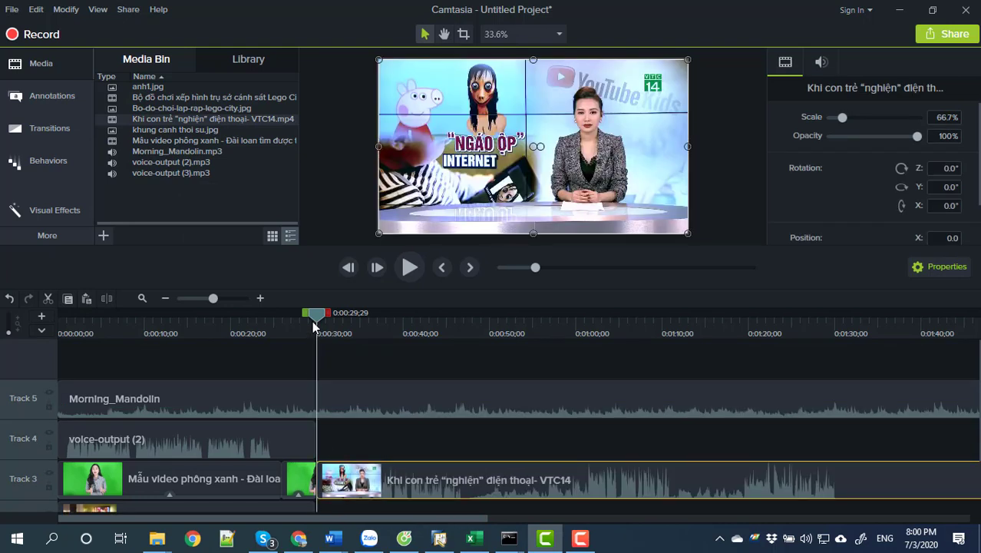
Cut away the VTC14 clip's part before 0:00:48;22 and move the remainder up against the presenter footage on Track 3.
left_click_drag(316, 318, 476, 347)
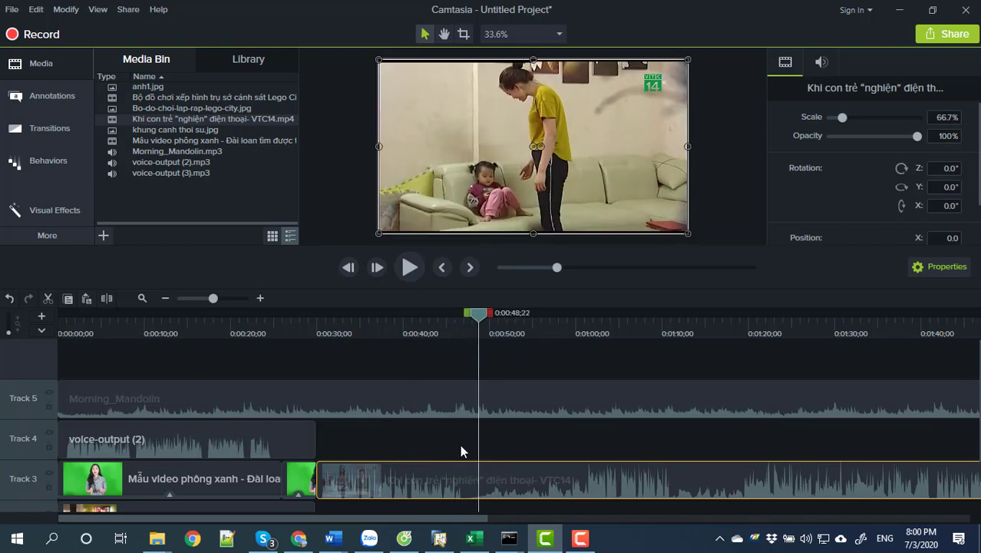
left_click(107, 299)
key("Delete")
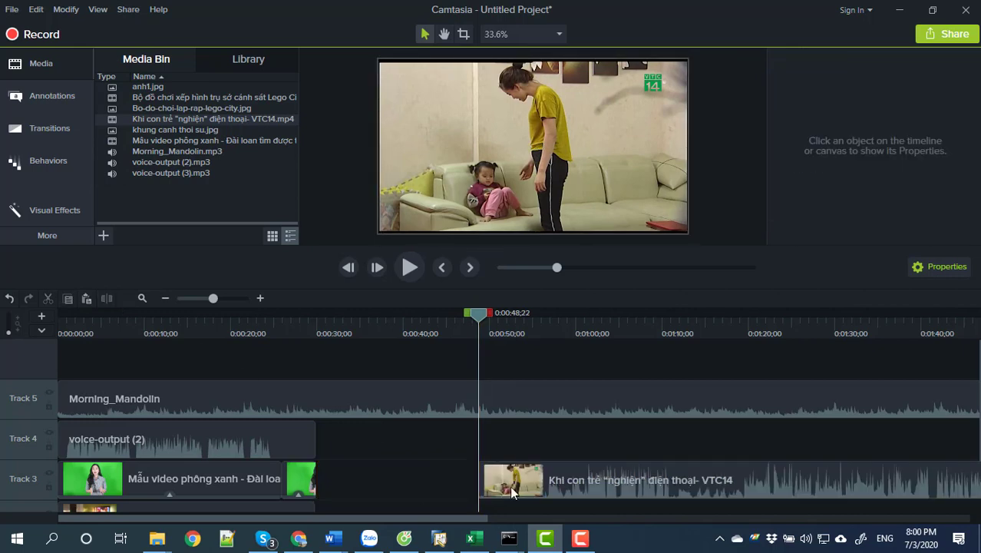
left_click_drag(509, 486, 399, 474)
Trim the end of the VTC14 clip at 0:02:22;26 and play its beginning to check the sound.
left_click_drag(478, 318, 600, 376)
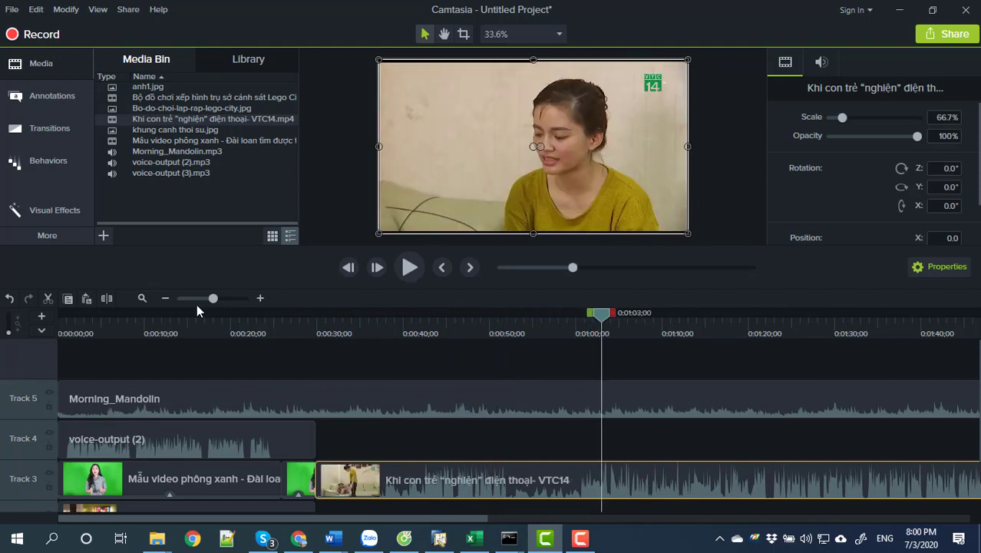
left_click_drag(194, 299, 291, 331)
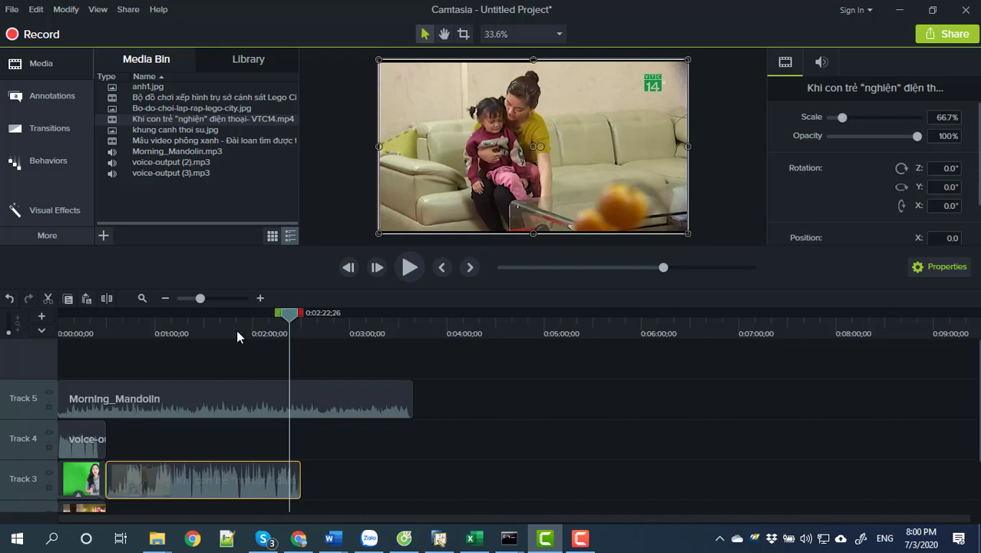
left_click(105, 299)
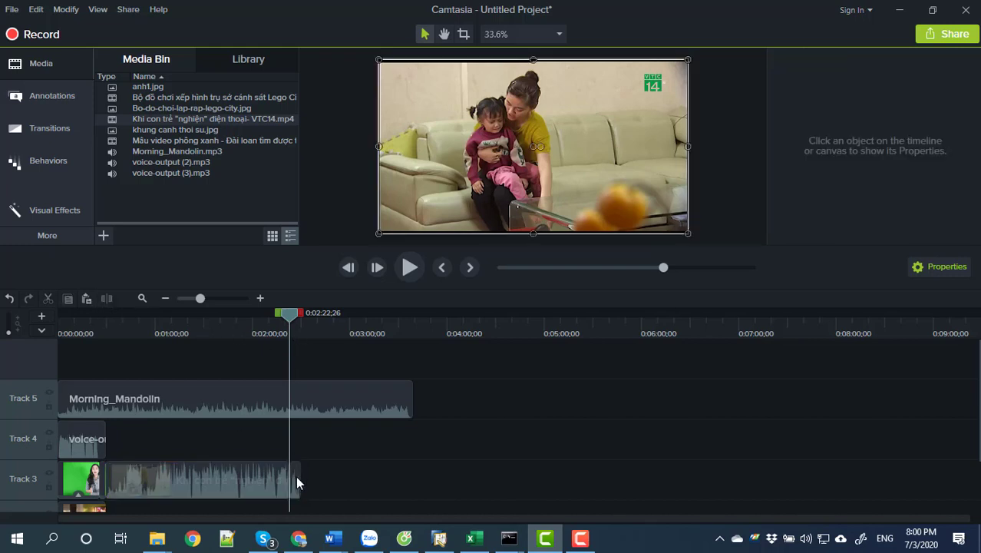
left_click_drag(297, 482, 289, 481)
left_click_drag(287, 320, 108, 324)
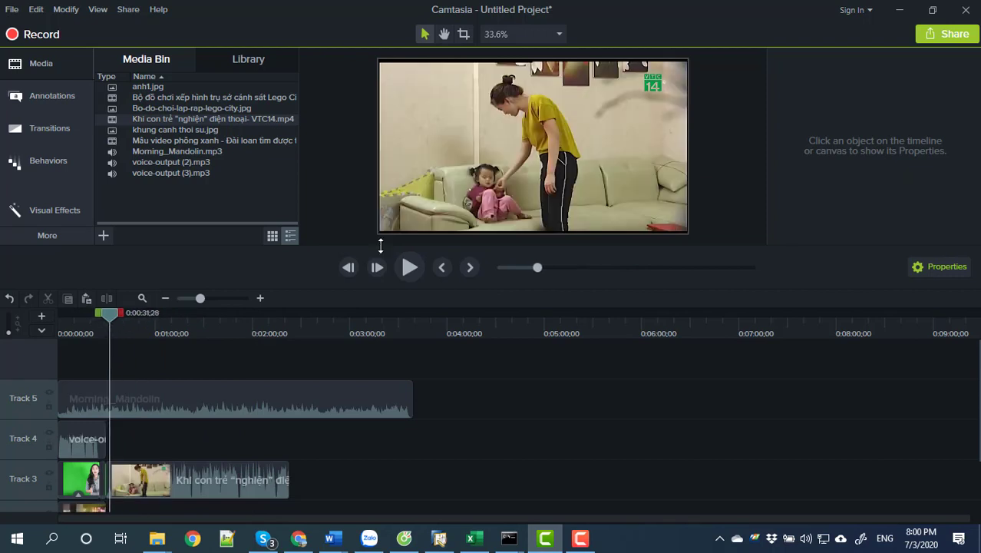
left_click(409, 267)
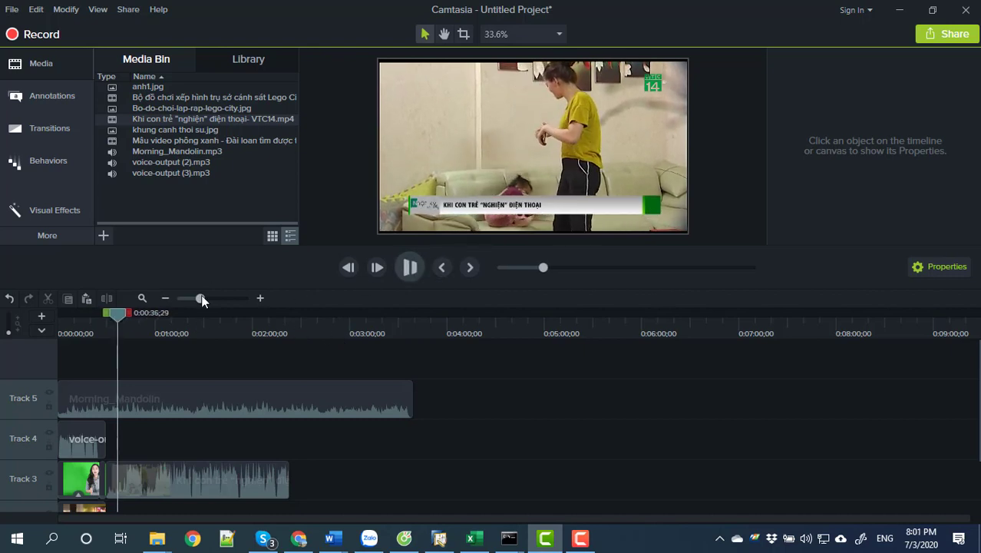
Split Morning_Mandolin at 0:00:29;13 to silence its second part, and play the VTC14 clip to check the sound.
left_click_drag(120, 315, 105, 313)
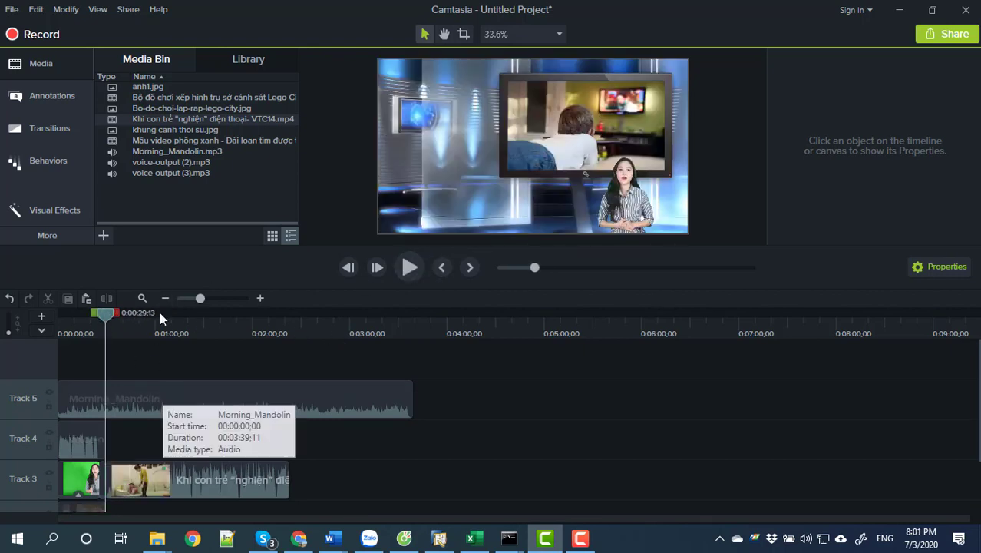
left_click(154, 403)
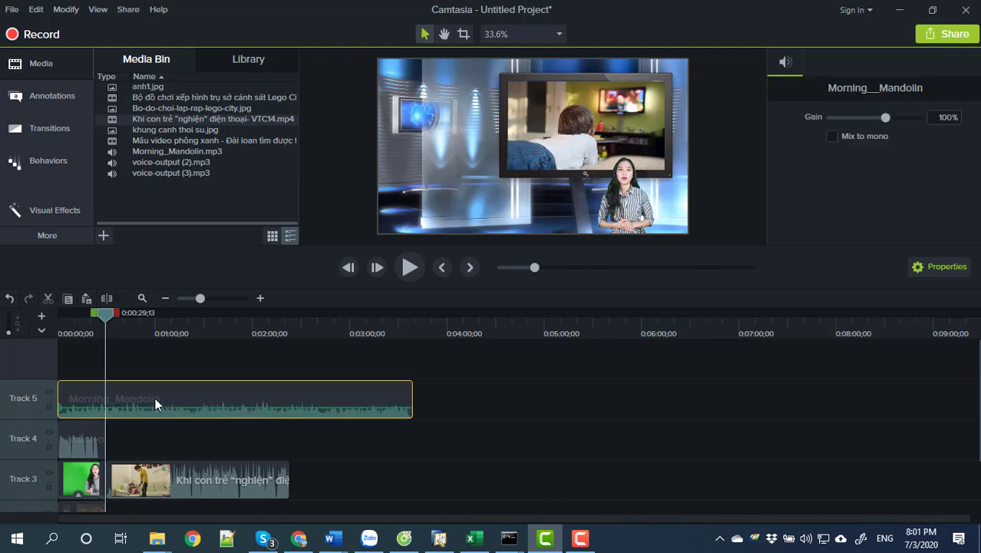
left_click(106, 298)
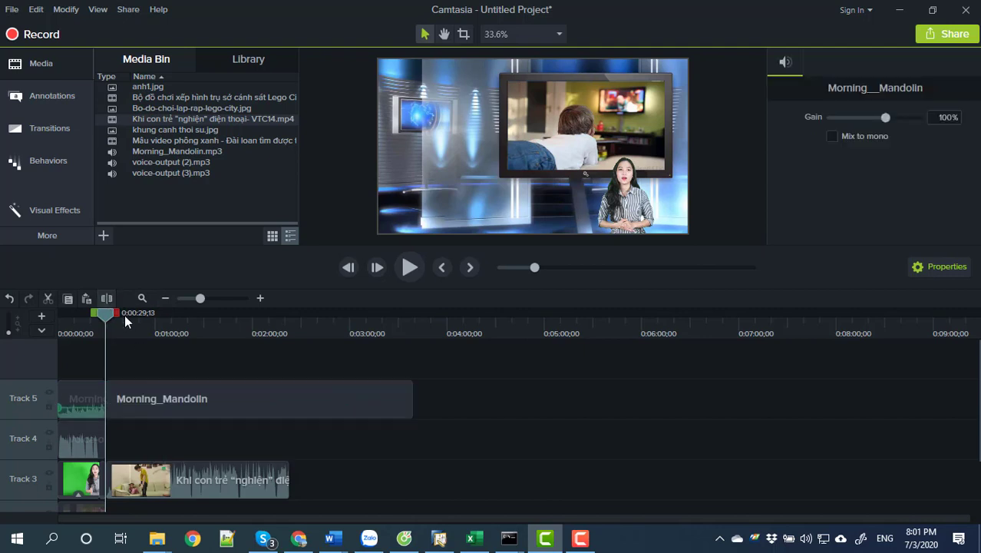
left_click(181, 406)
left_click_drag(239, 406, 239, 421)
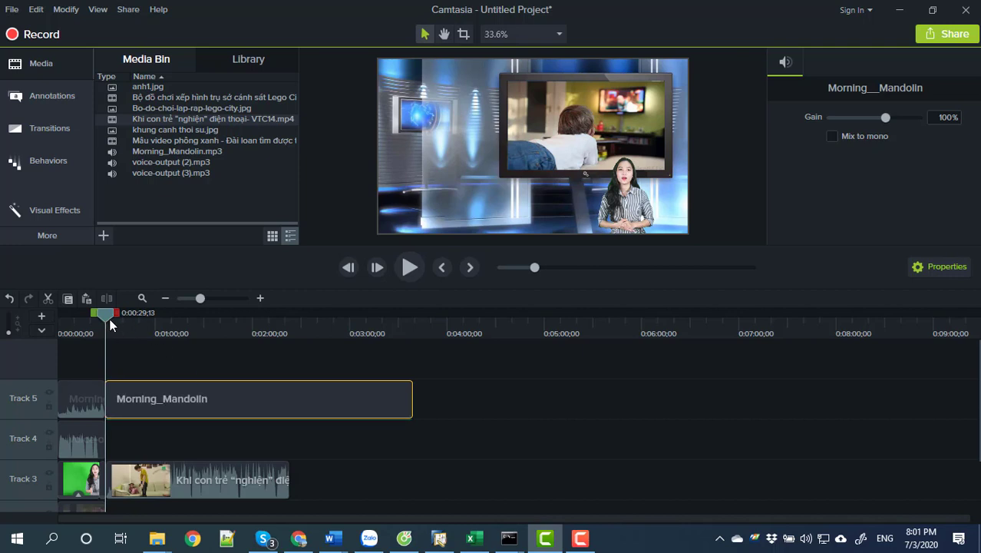
left_click_drag(109, 318, 116, 318)
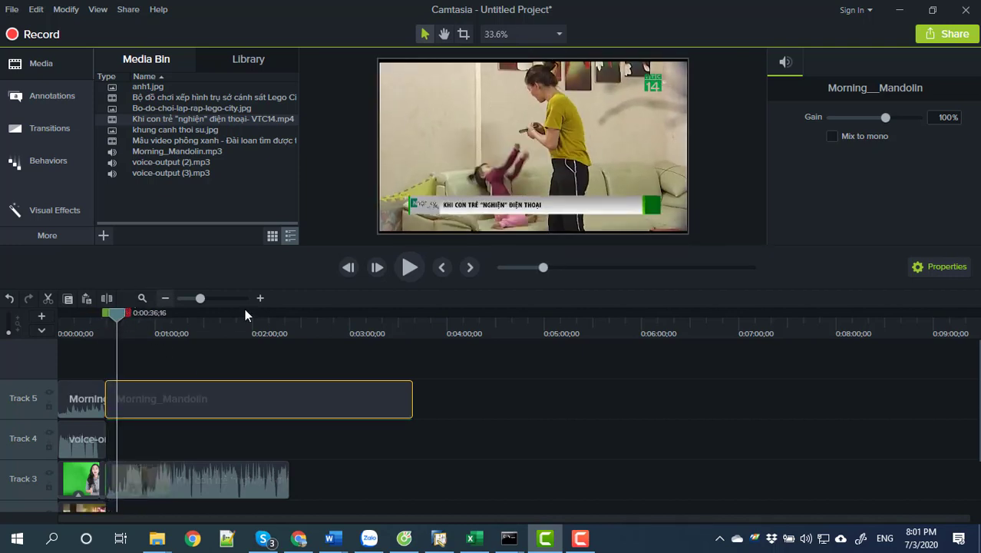
left_click(408, 268)
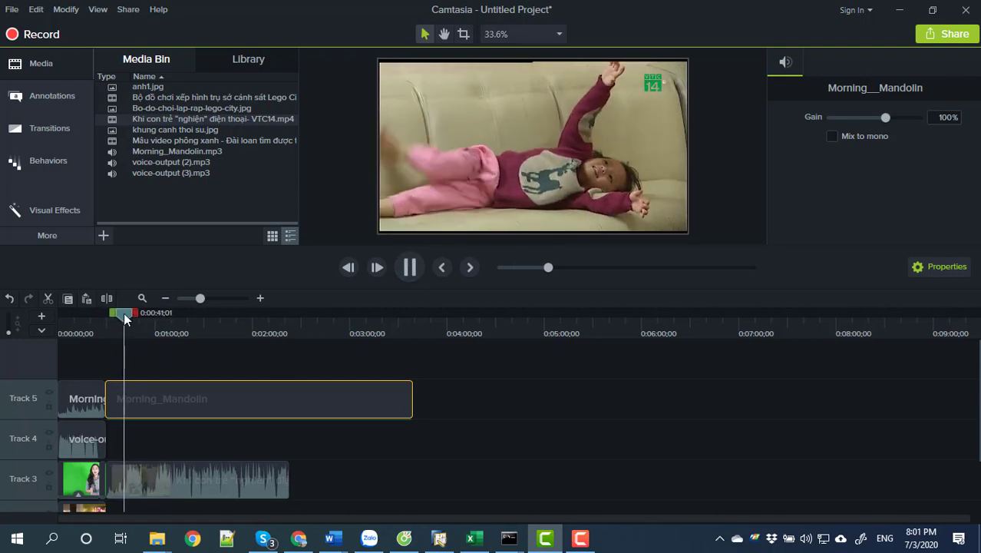
Place the voice-output (3) narration on Track 4 at 0:02:22;16, where the VTC14 clip ends.
left_click_drag(123, 312, 287, 336)
left_click(287, 336)
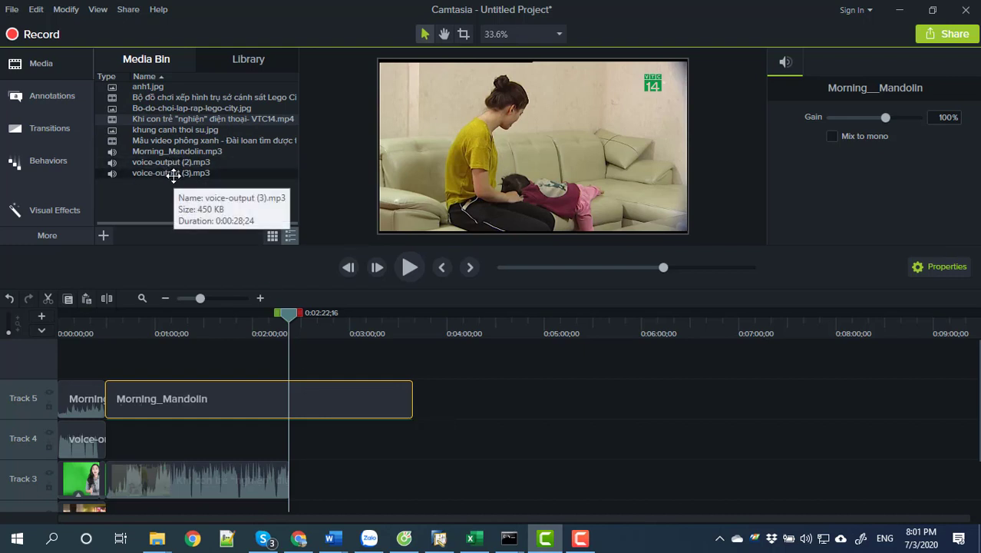
left_click_drag(173, 175, 292, 444)
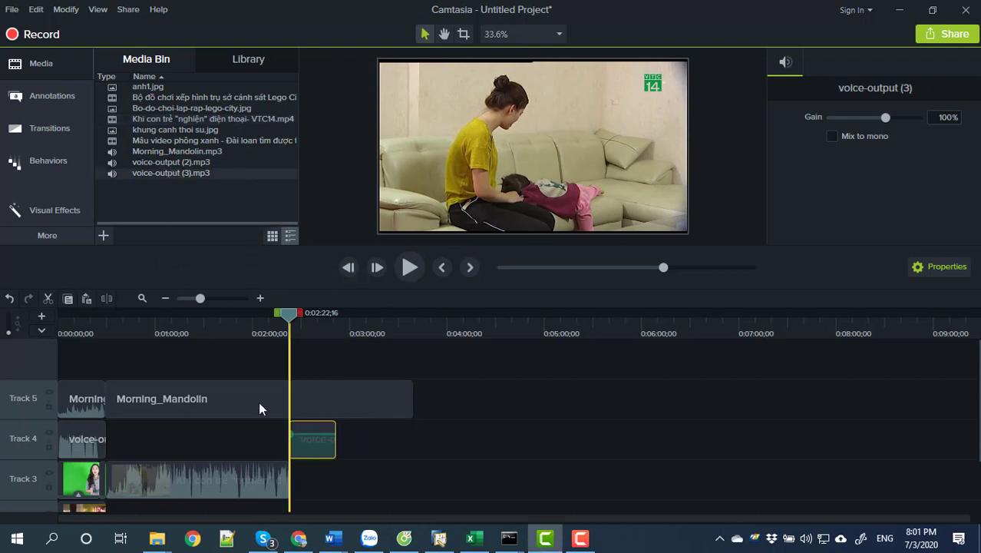
left_click_drag(259, 408, 258, 406)
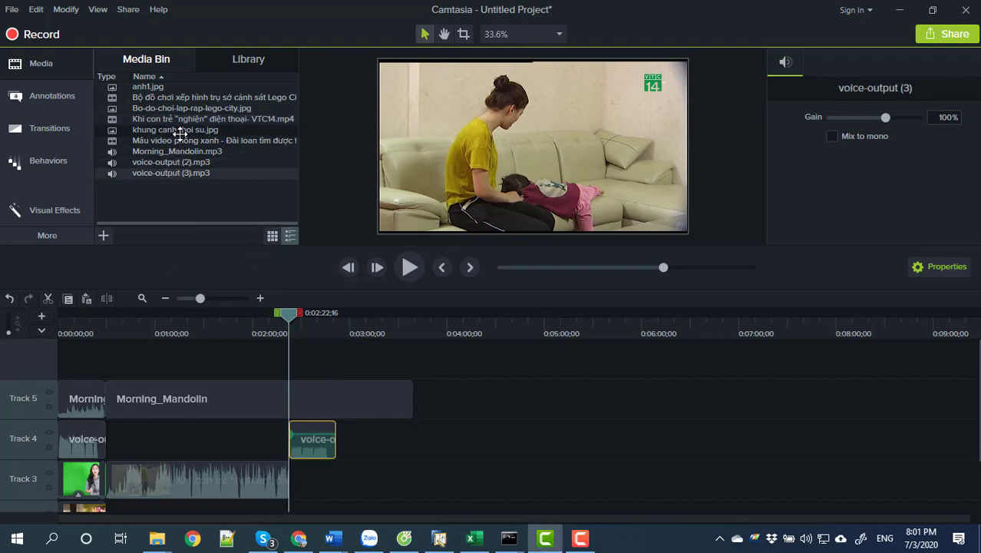
Place Bo-do-choi-lap-rap-lego-city.jpg on Track 3 after the VTC14 clip and extend it to match the voice-output (3) narration.
left_click_drag(197, 99, 402, 469)
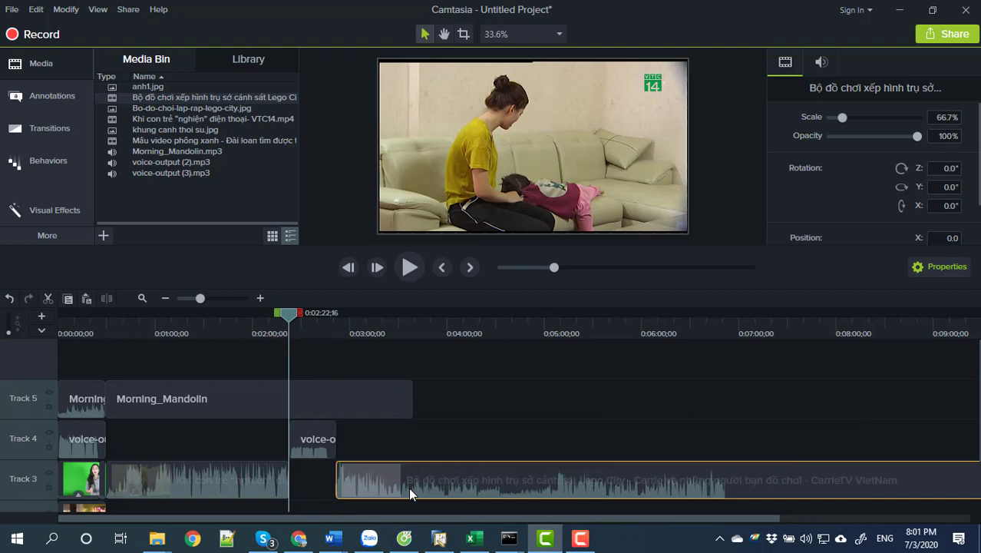
key("Delete")
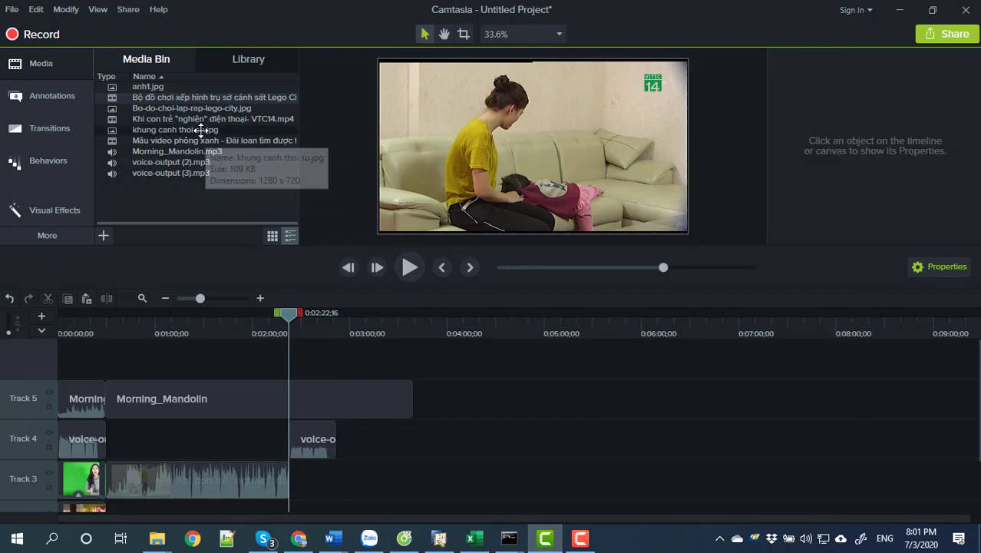
mouse_move(201, 110)
left_mouse_down()
mouse_move(405, 375)
mouse_move(386, 470)
left_mouse_up()
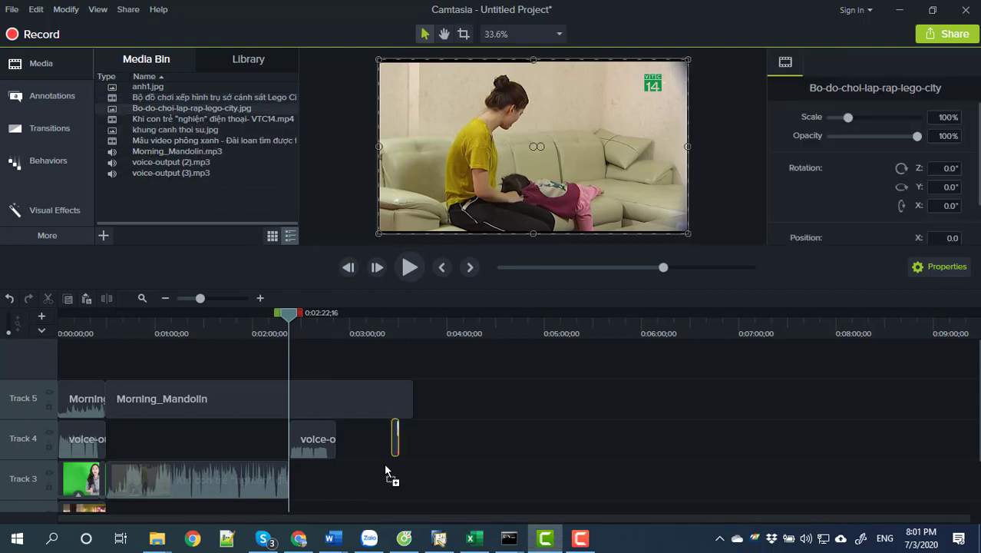
left_click_drag(297, 484, 335, 481)
Play the Lego City image segment from 0:02:30;02 to check it with the voice-output (3) narration.
left_click(297, 318)
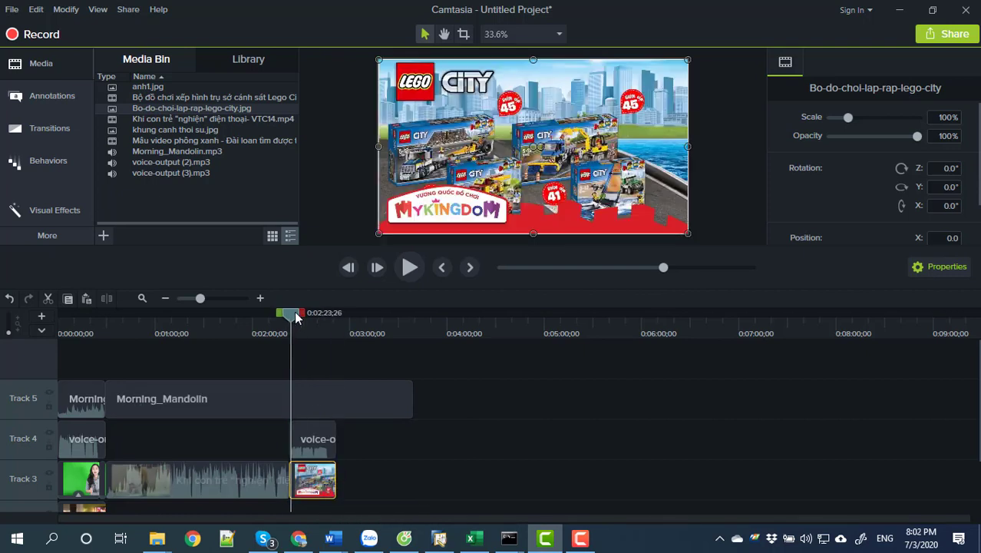
left_click_drag(296, 318, 300, 318)
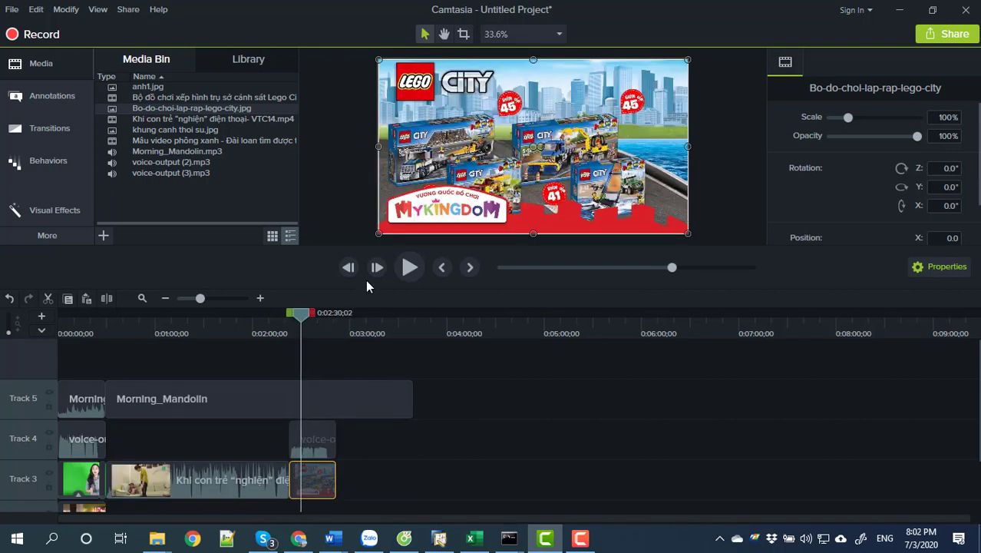
left_click(407, 270)
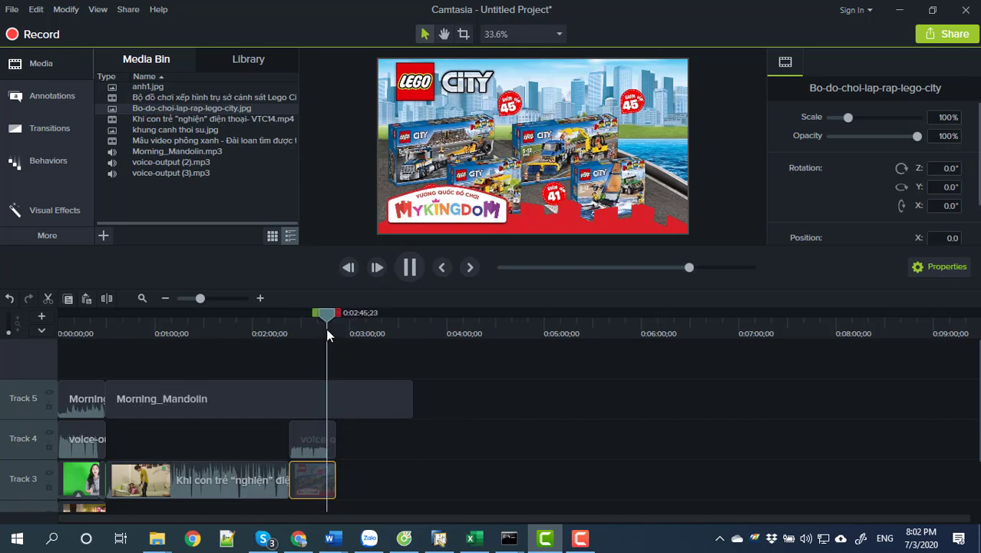
Add a white Basic text rectangle callout over the Lego City image at 0:02:28;10.
left_click_drag(326, 328, 295, 328)
left_click(299, 328)
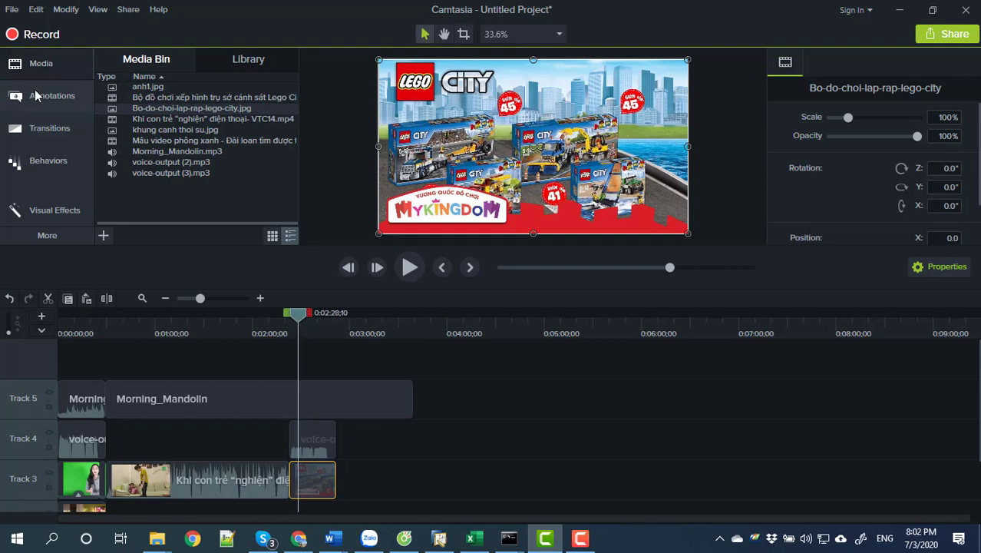
left_click(39, 96)
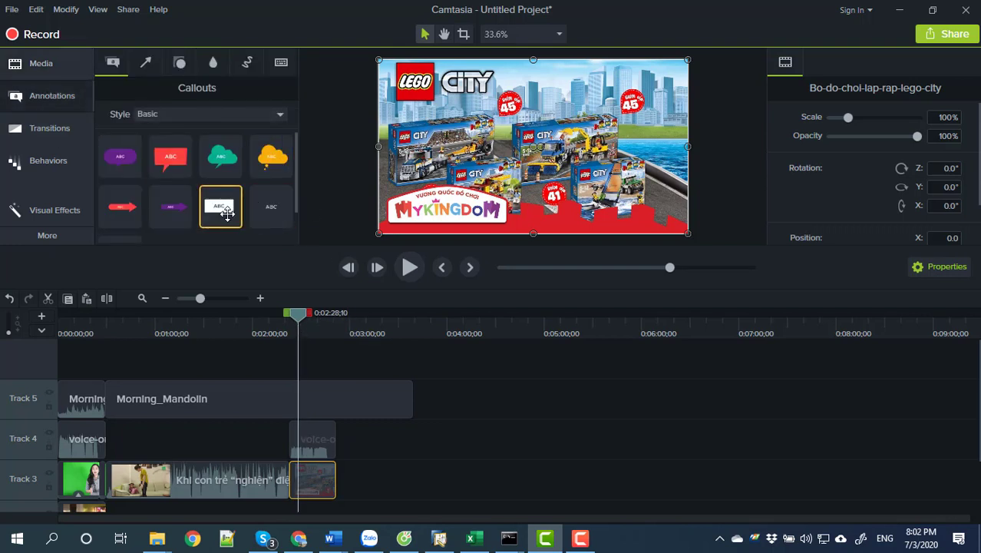
left_click_drag(226, 214, 537, 116)
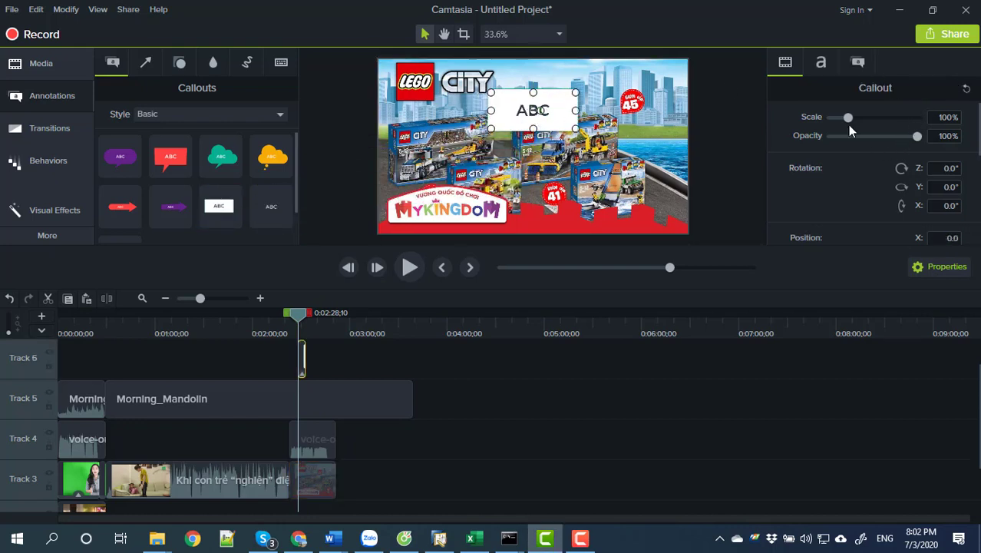
Change the callout's solid fill to green.
left_click(858, 69)
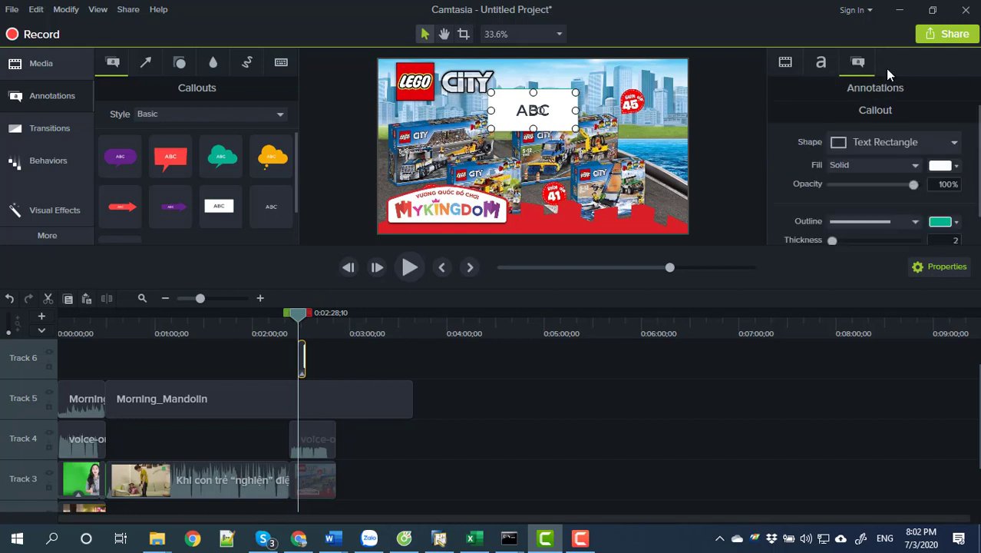
left_click(956, 169)
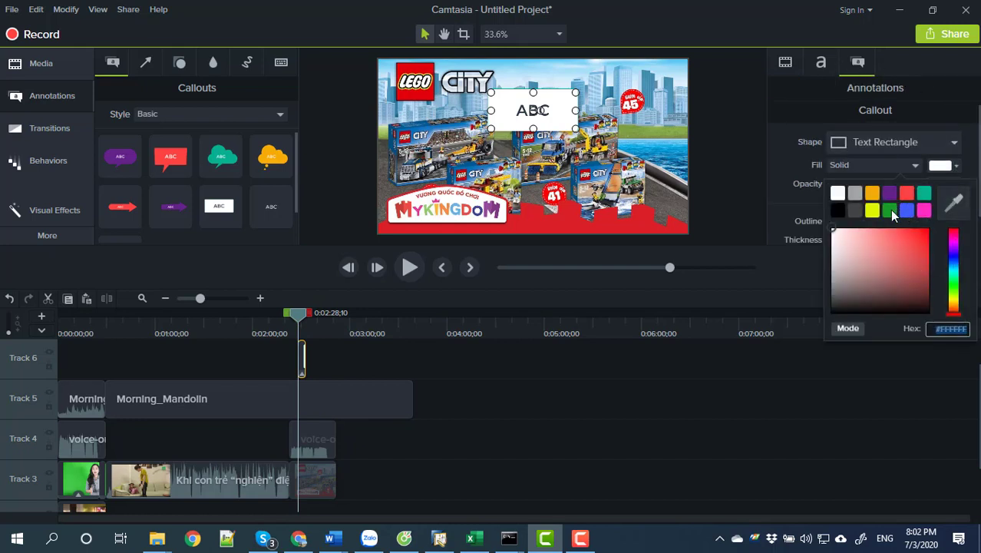
left_click(889, 210)
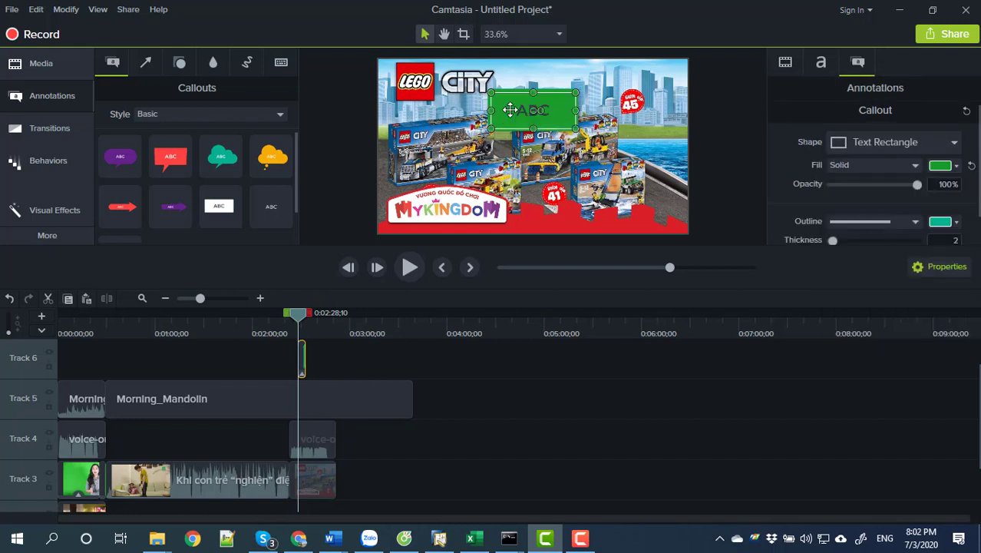
Change the text rectangle callout's solid fill to yellow.
left_click(957, 167)
left_click(873, 210)
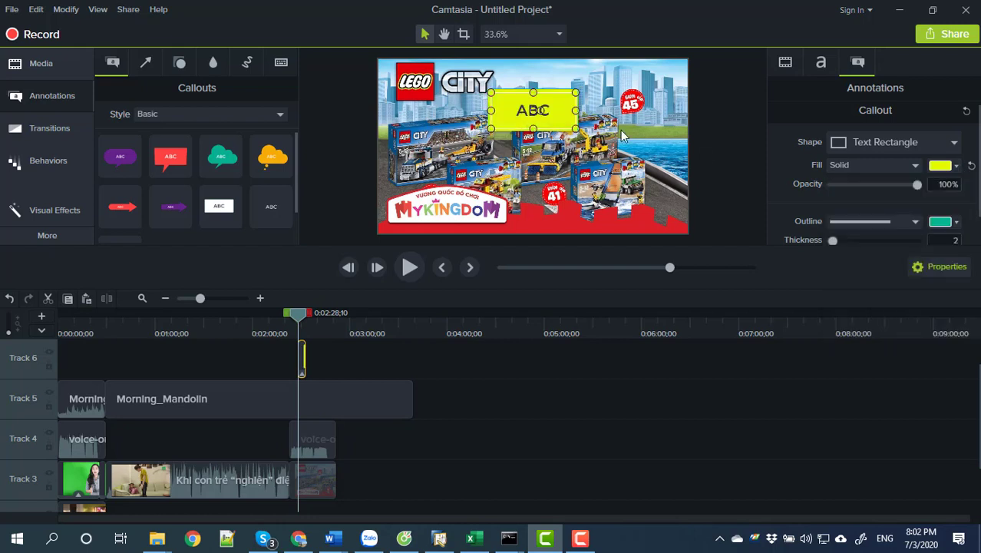
double_click(547, 110)
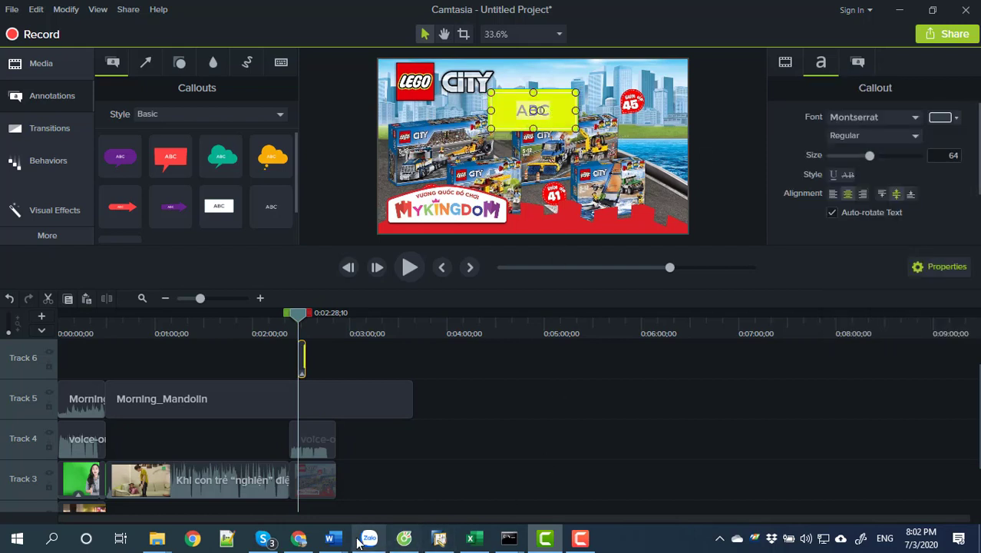
mouse_move(330, 538)
left_click(485, 492)
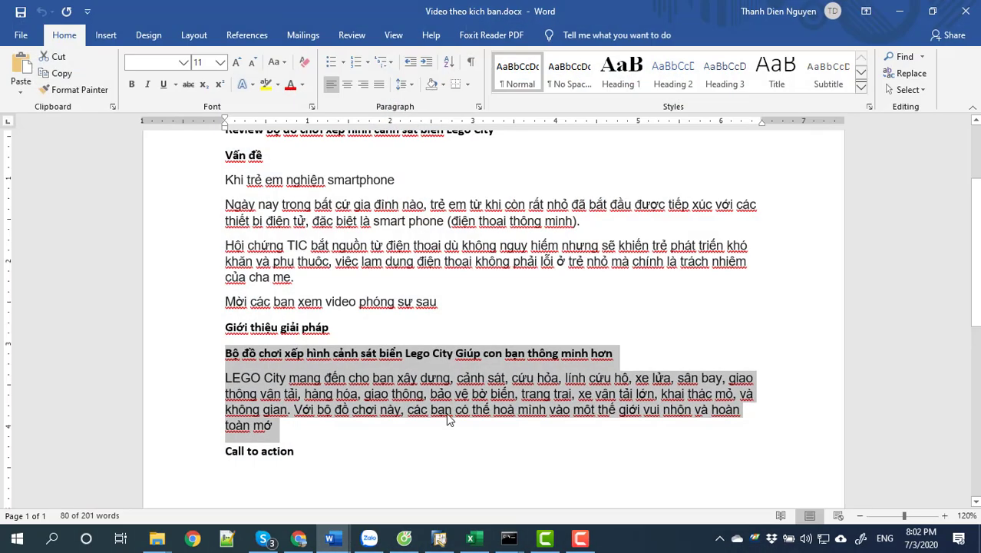
left_click(376, 392)
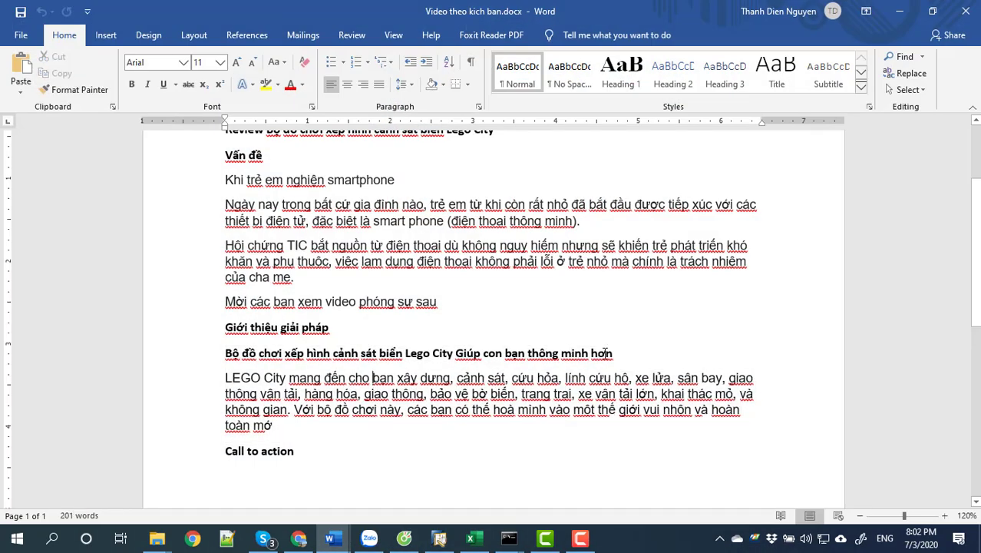
left_click_drag(612, 353, 225, 358)
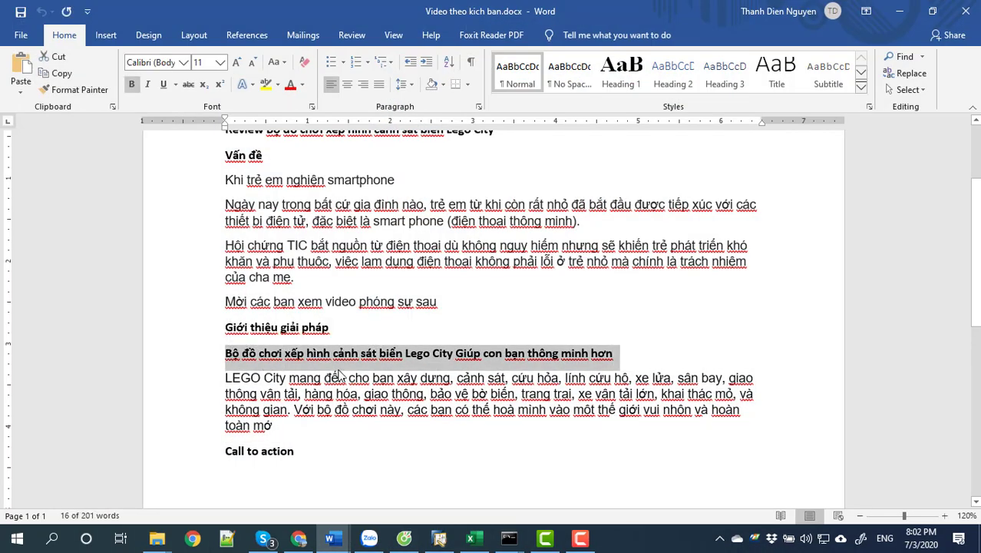
key("alt+Tab")
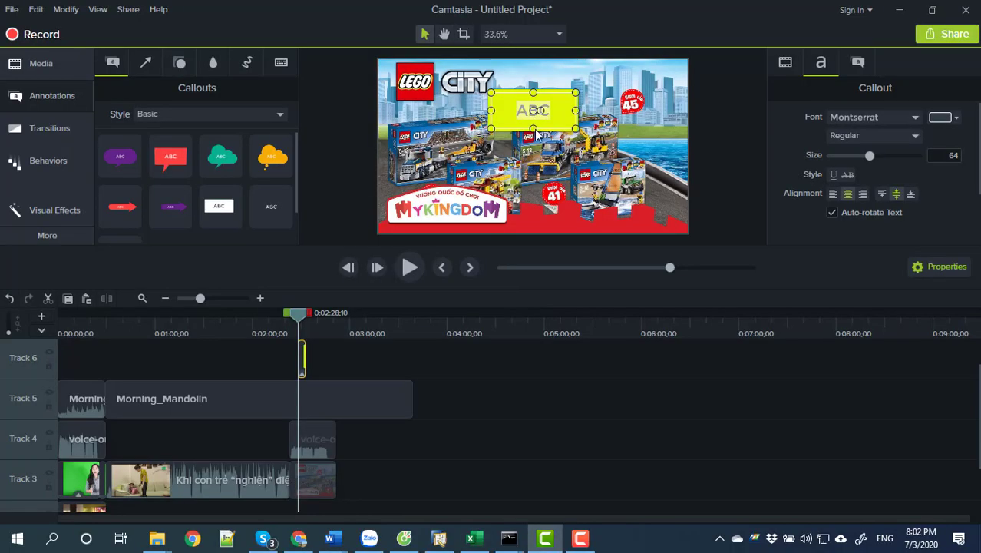
key("ctrl+v")
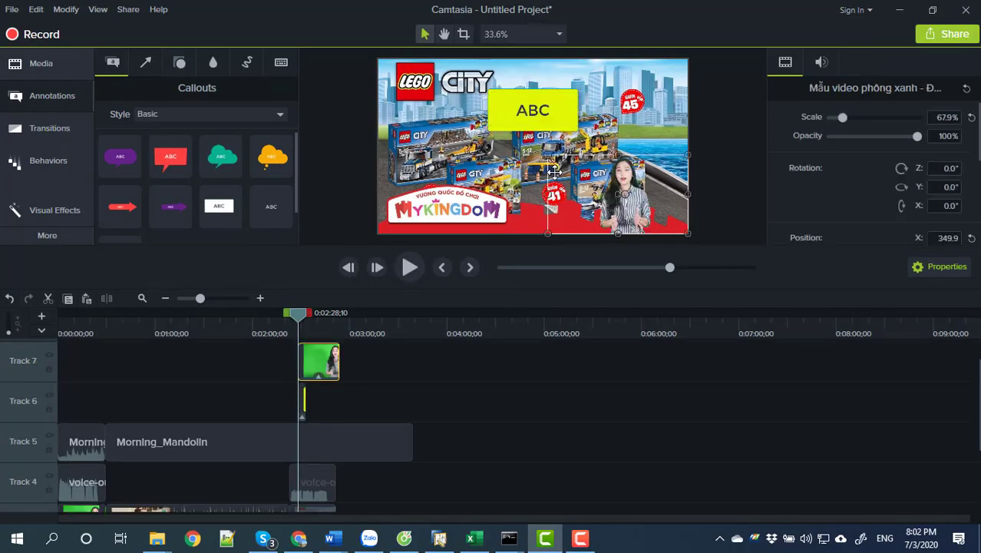
key("ctrl+z")
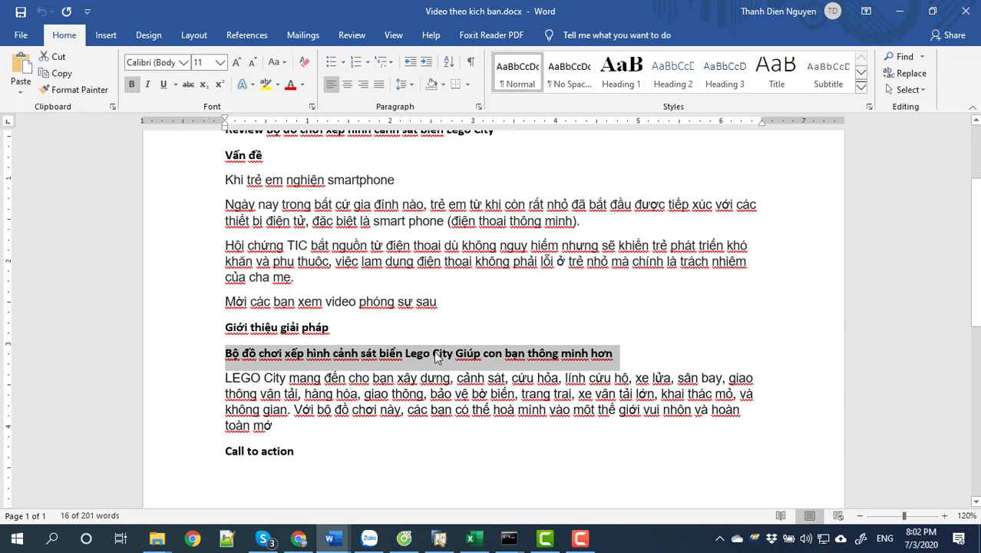
Replace the callout's ABC text with the Word script heading "Bộ đồ chơi xếp hình cảnh sát biển Lego City Giúp con bạn thông minh hơn".
left_click(434, 358)
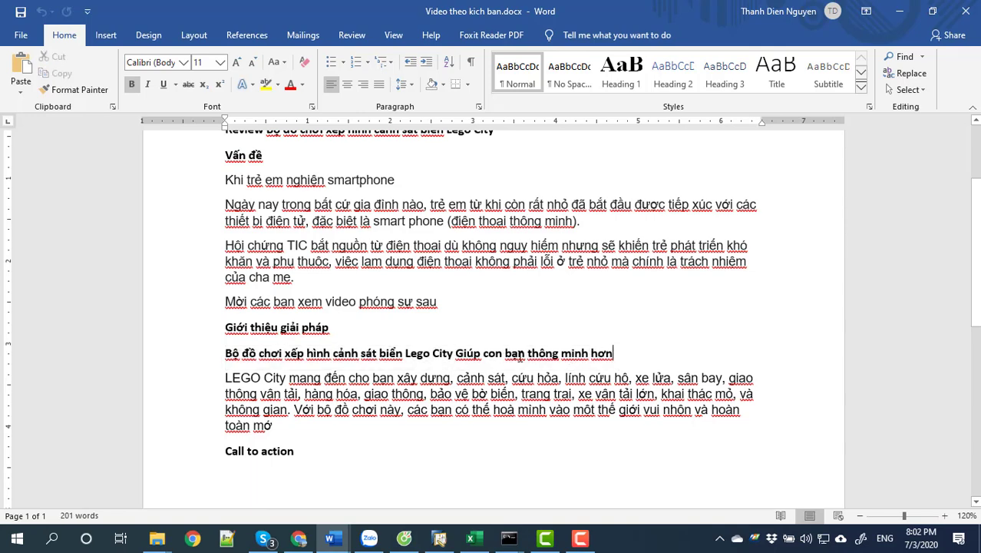
left_click_drag(615, 354, 224, 355)
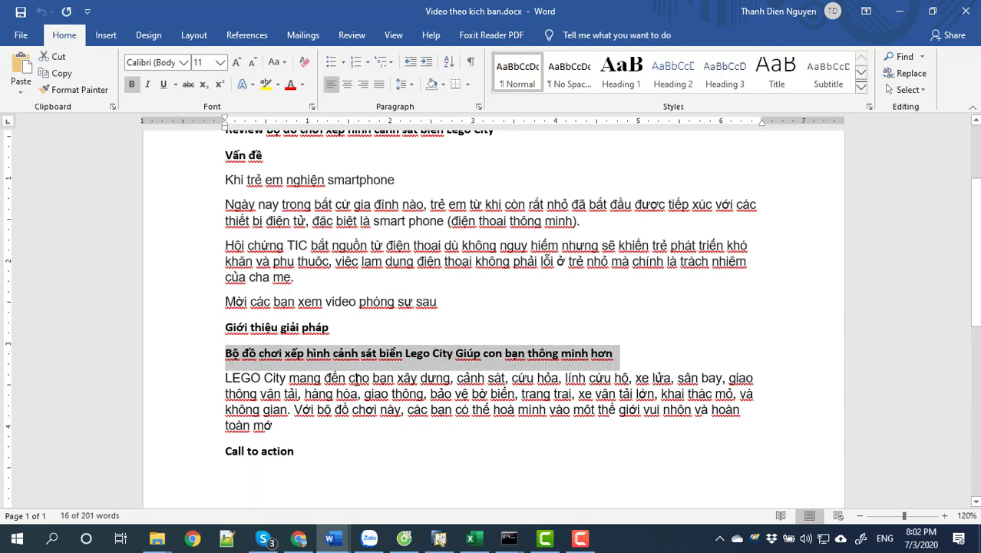
key("alt+Tab")
double_click(535, 111)
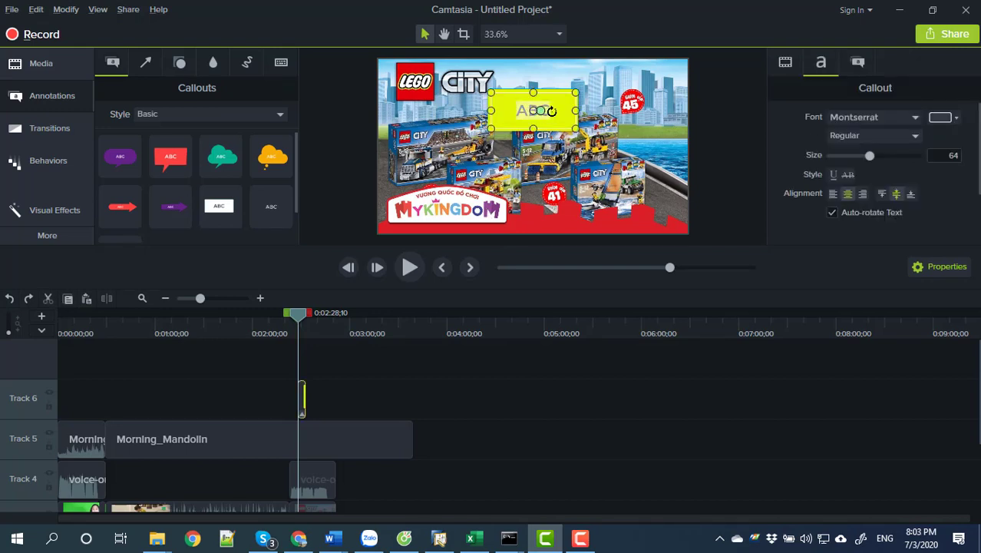
key("ctrl+v")
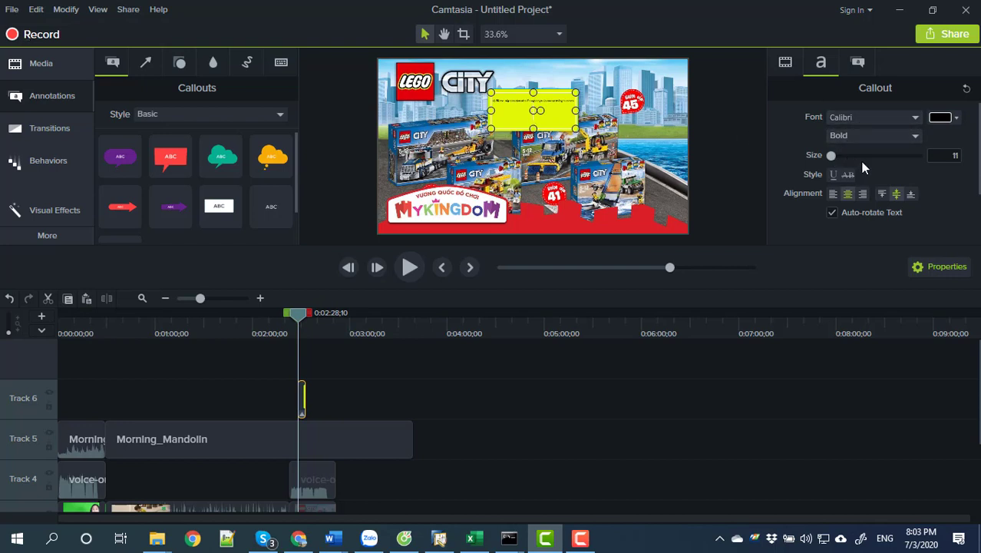
Widen the yellow callout on both sides and set its heading text size to 36.
left_click(571, 156)
left_click(549, 110)
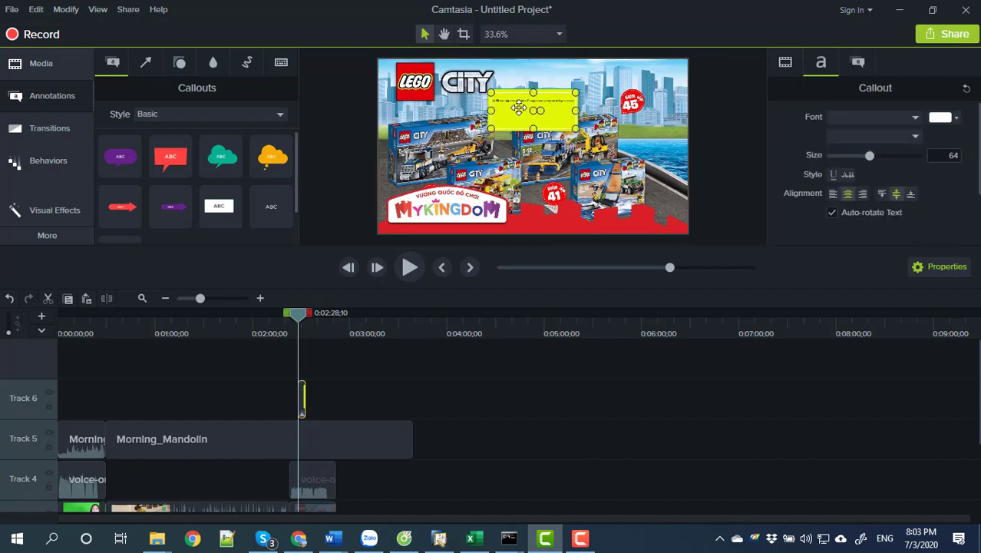
left_click_drag(491, 111, 455, 111)
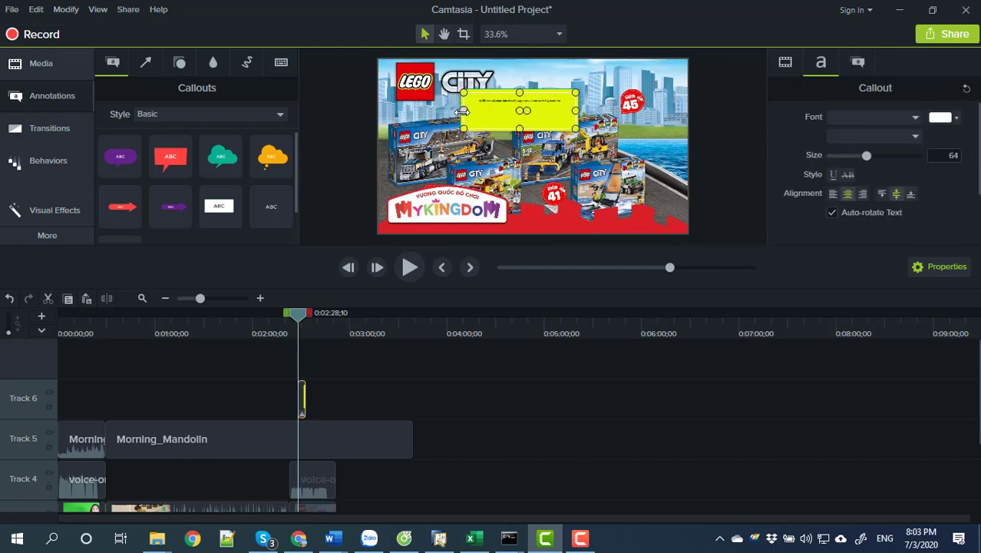
left_click_drag(577, 110, 582, 110)
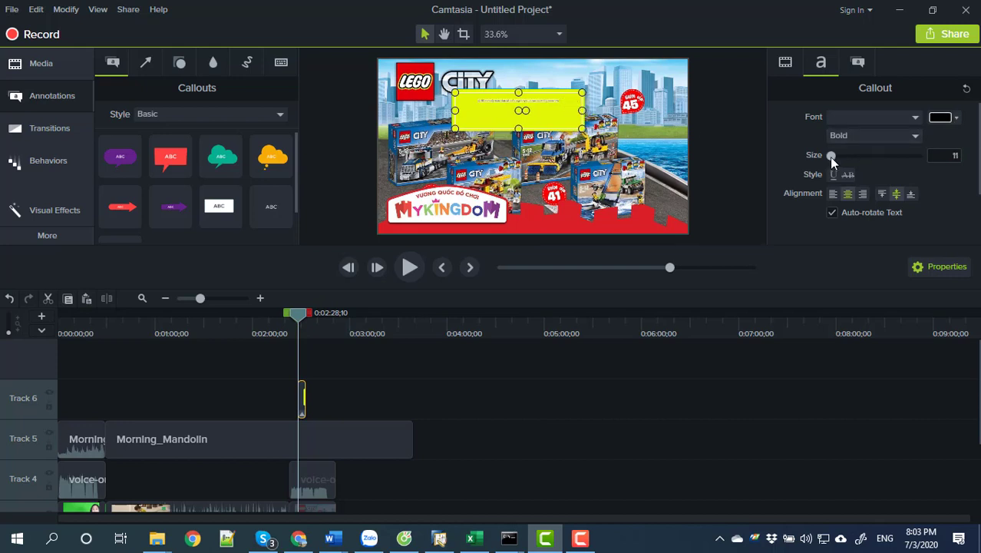
left_click_drag(831, 156, 847, 158)
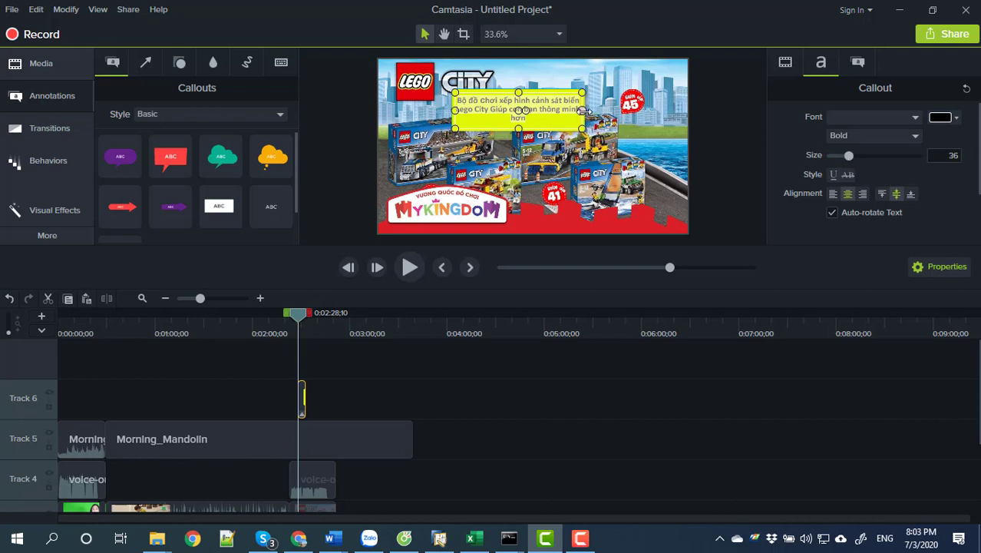
Make the yellow callout wider and taller over the Lego City image and set its text size to 59.
left_click_drag(583, 109, 625, 110)
left_click_drag(455, 115, 439, 111)
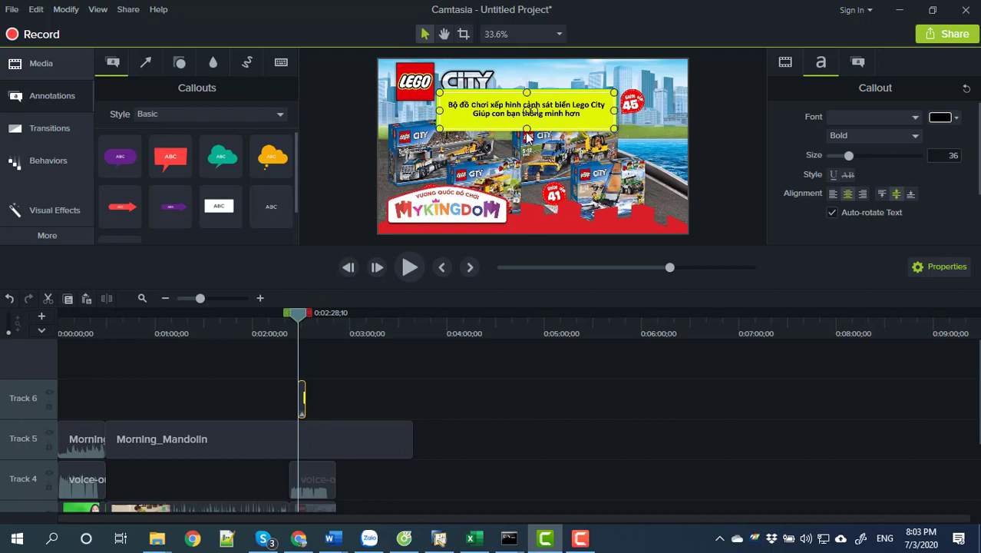
left_click_drag(527, 129, 526, 146)
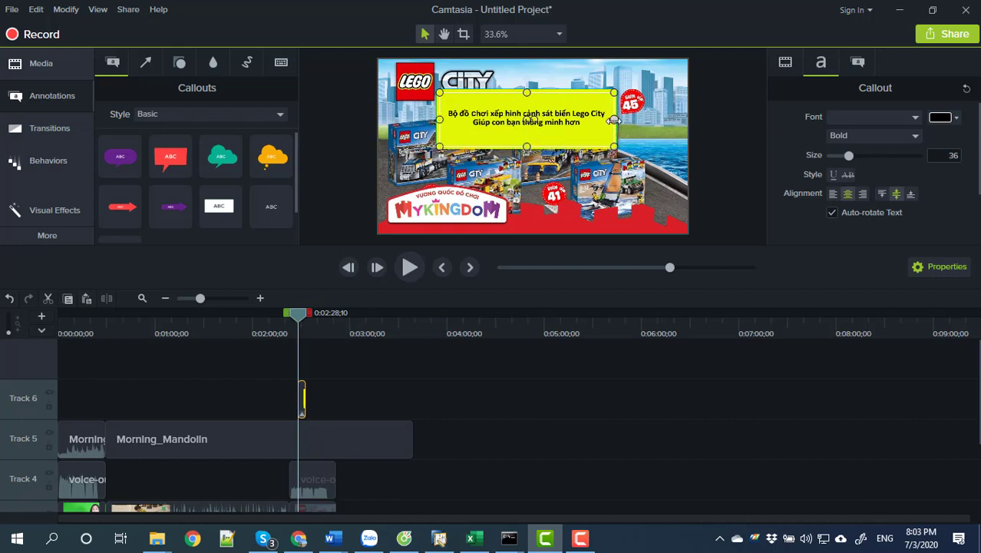
left_click_drag(613, 120, 627, 121)
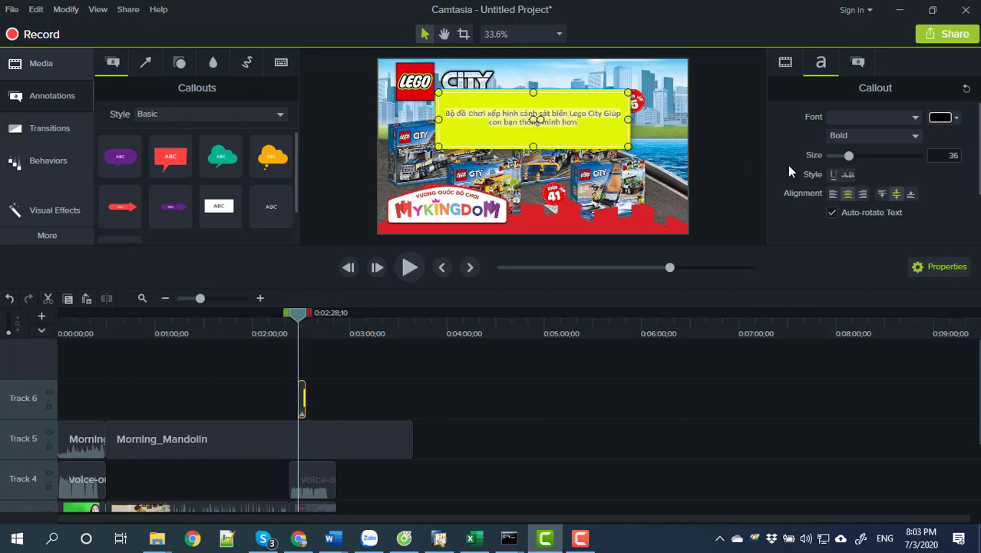
left_click_drag(847, 158, 866, 159)
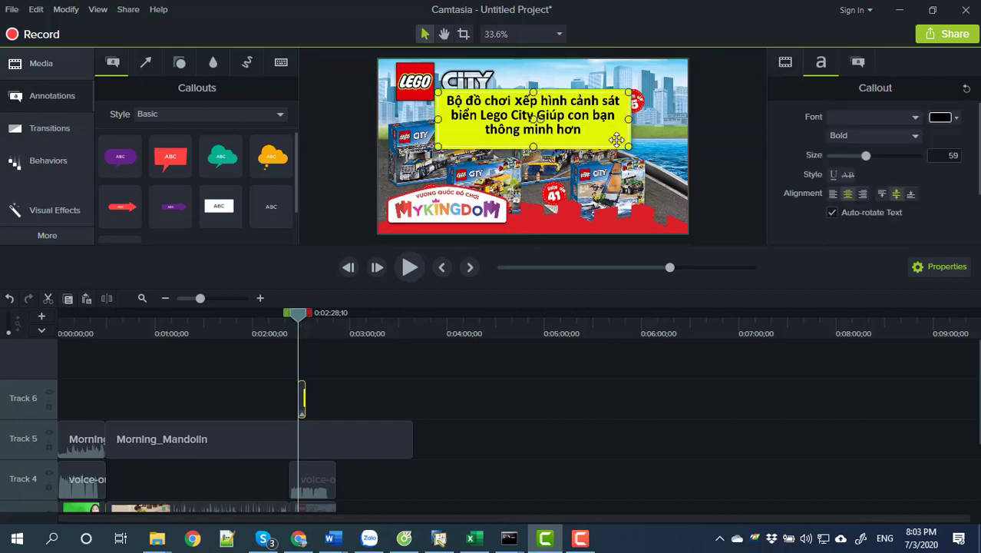
Lower the yellow callout's fill opacity to 71% so the Lego City image shows through.
left_click(860, 65)
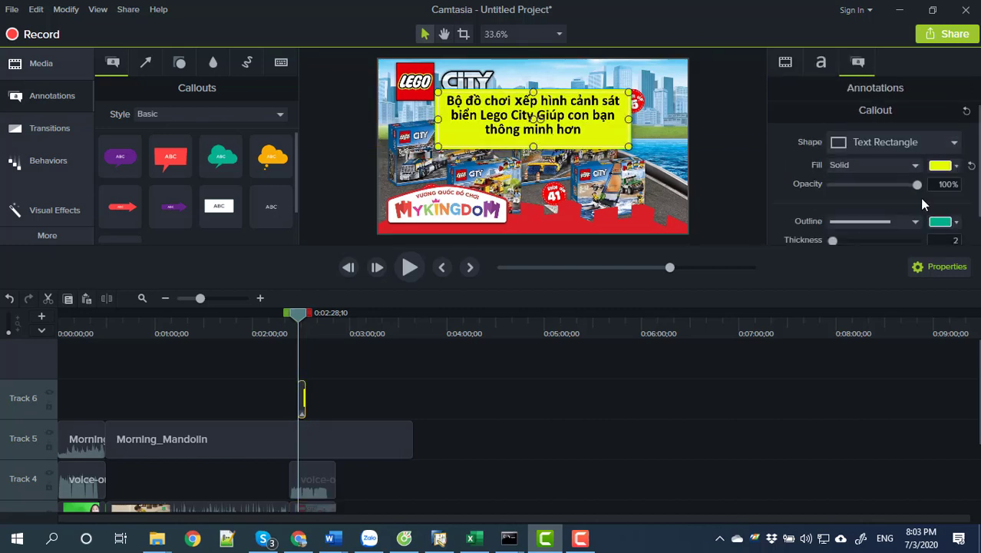
left_click_drag(915, 187, 885, 188)
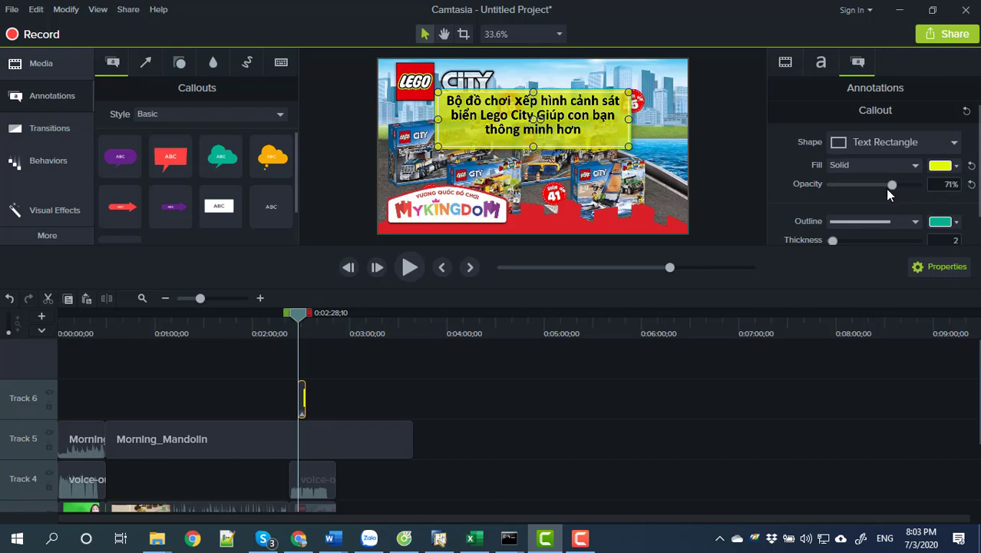
left_click(566, 170)
left_click_drag(543, 137, 543, 135)
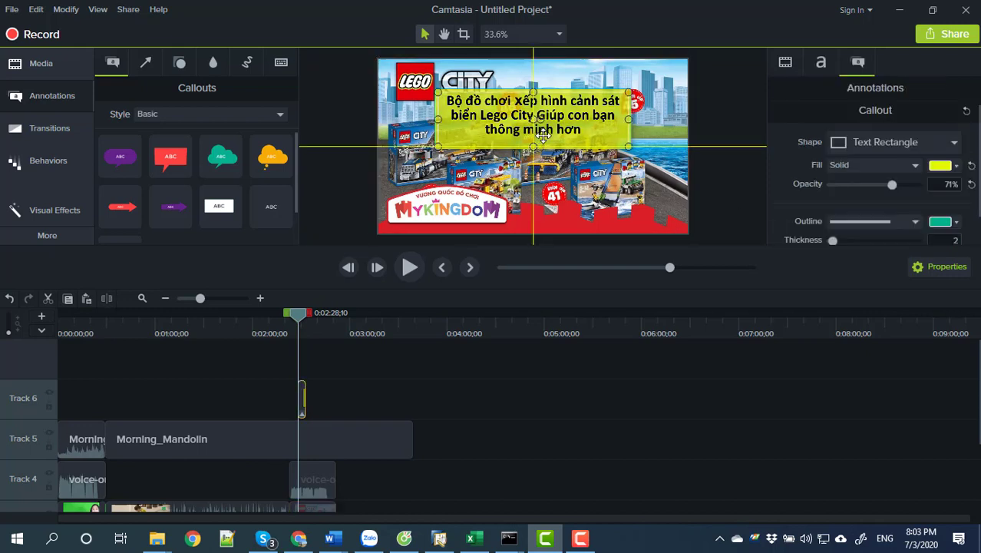
left_click(562, 185)
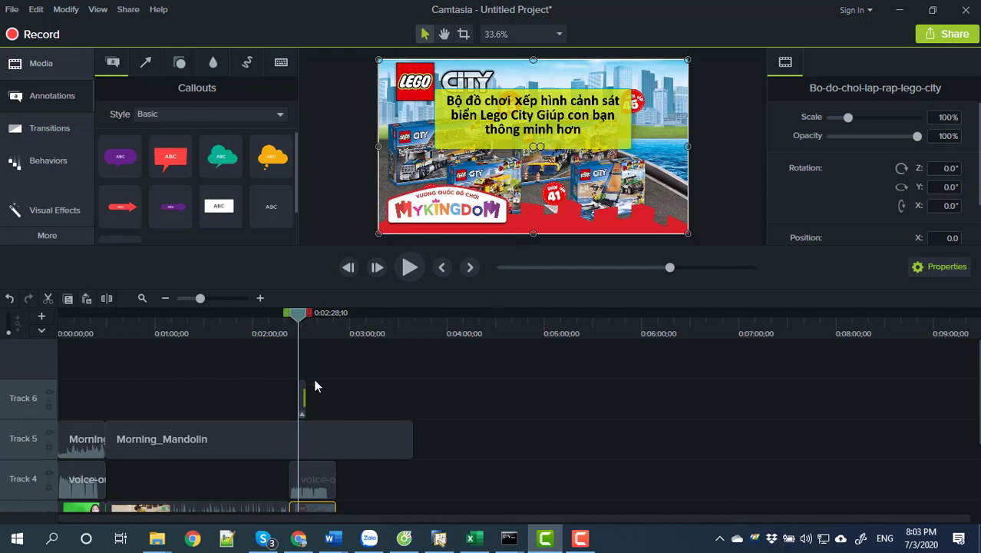
scroll(317, 392, "down", 3)
scroll(324, 418, "up", 1)
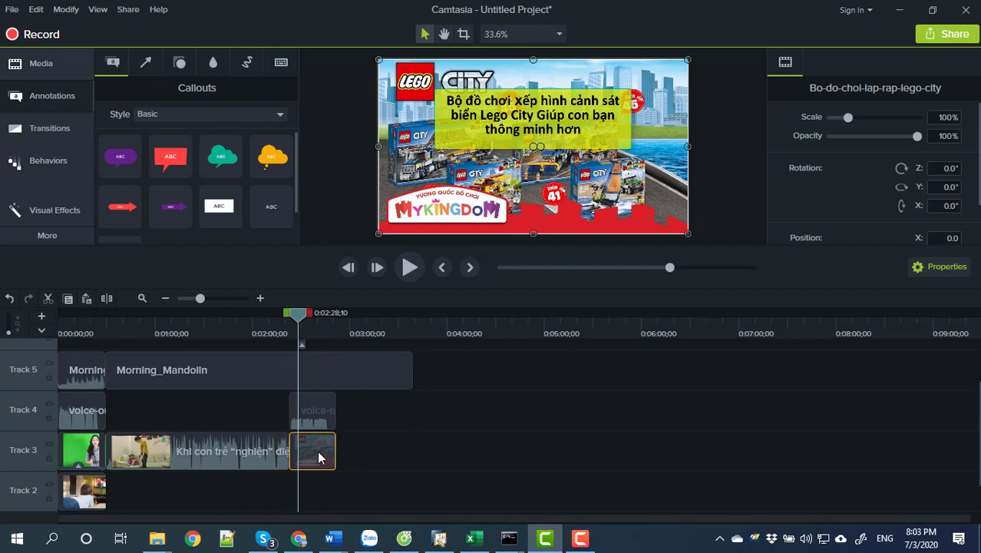
left_click(50, 236)
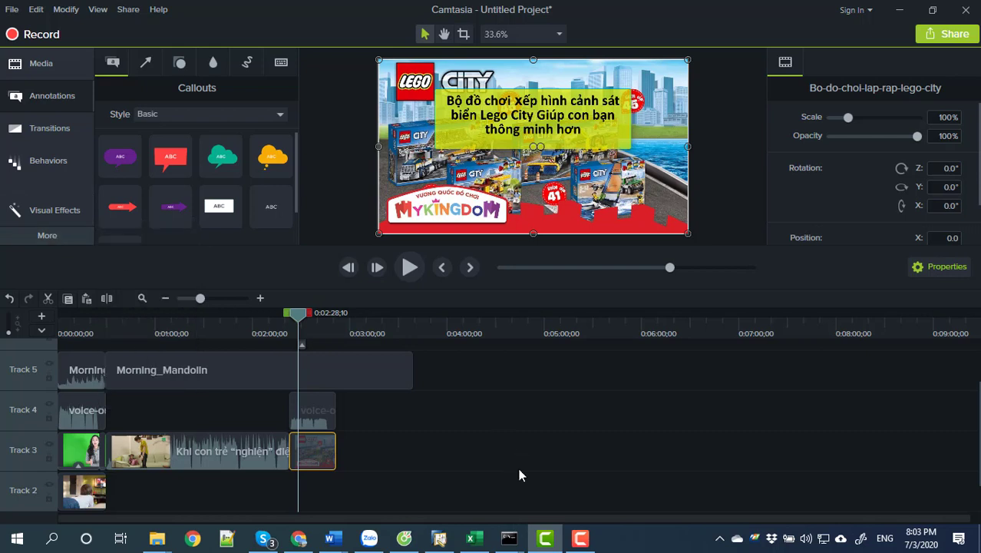
left_click(571, 543)
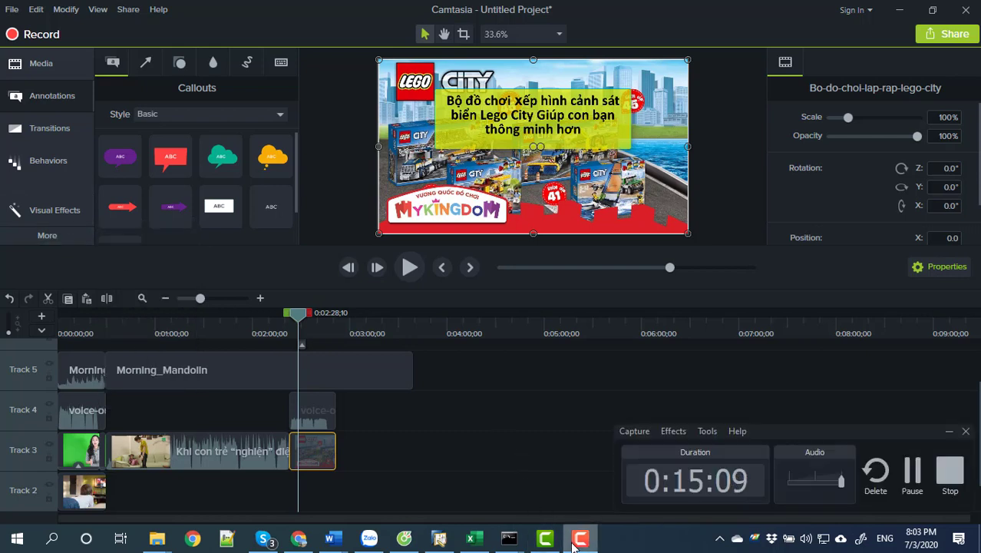
left_click(572, 543)
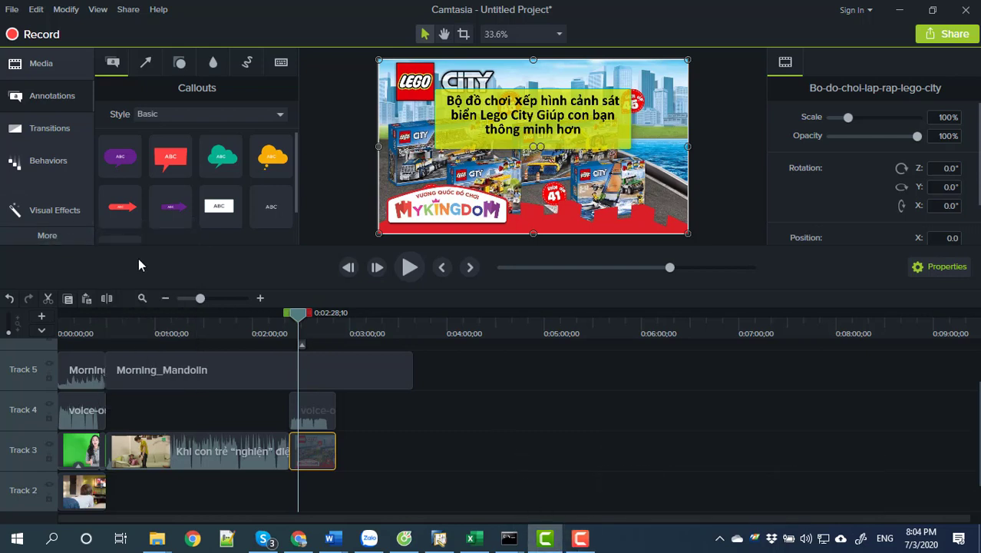
Look through the available transitions, behaviors, visual effects and the list of additional editing tools.
left_click(42, 210)
left_click(37, 127)
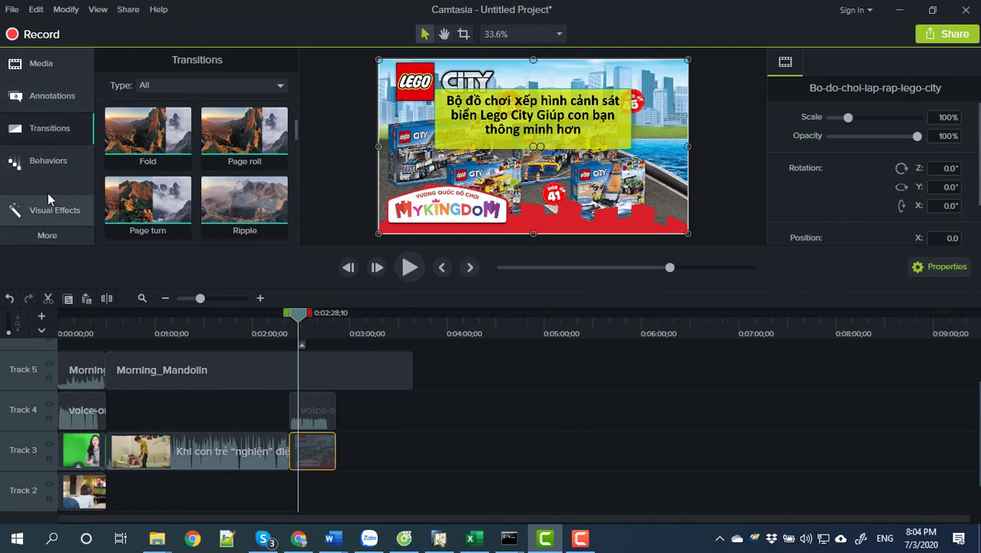
left_click(48, 167)
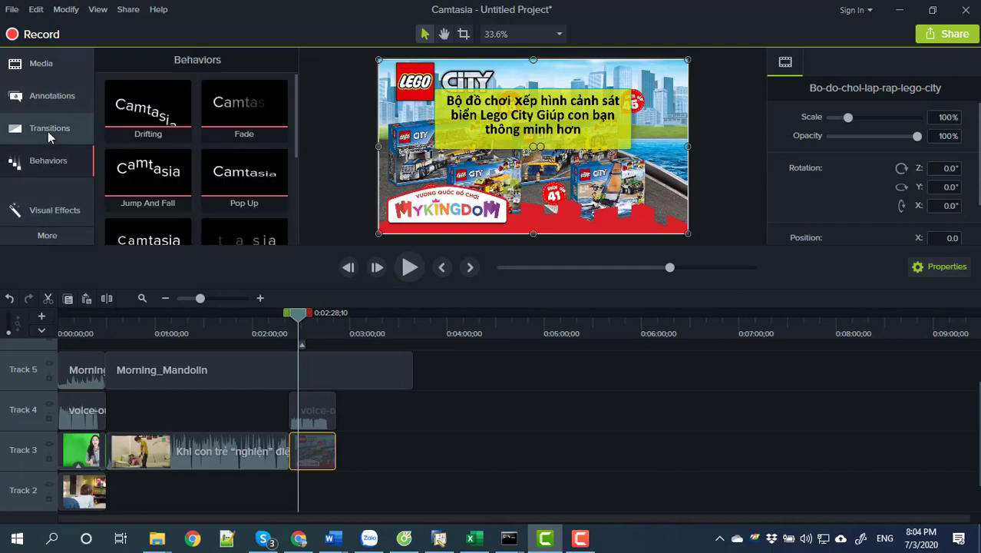
left_click(47, 132)
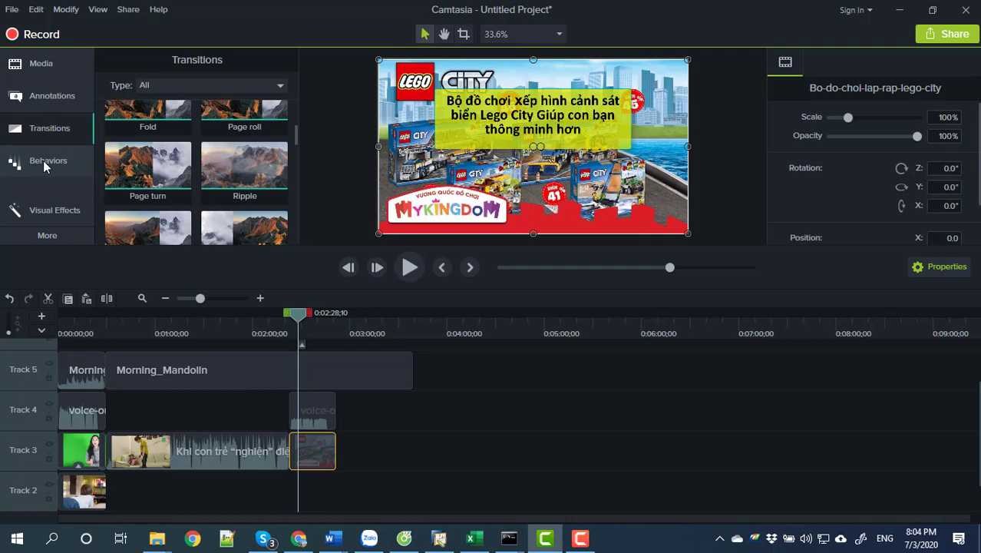
left_click(44, 126)
left_click(45, 128)
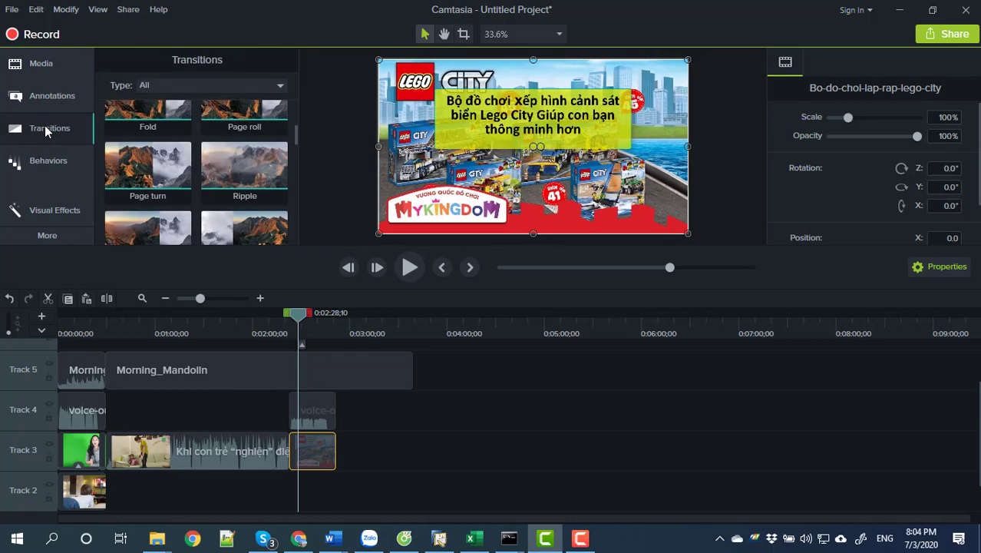
left_click(44, 214)
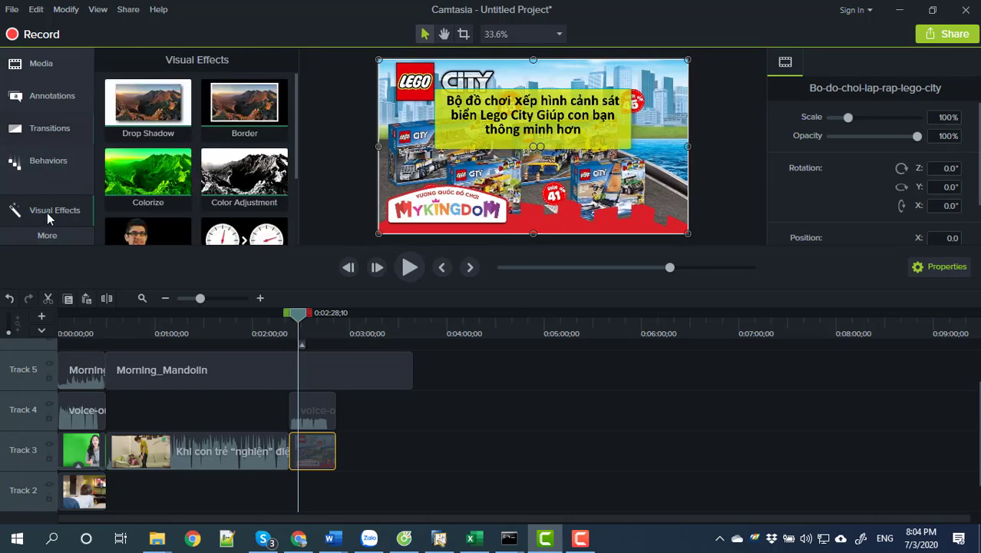
scroll(229, 194, "down", 2)
scroll(229, 195, "up", 3)
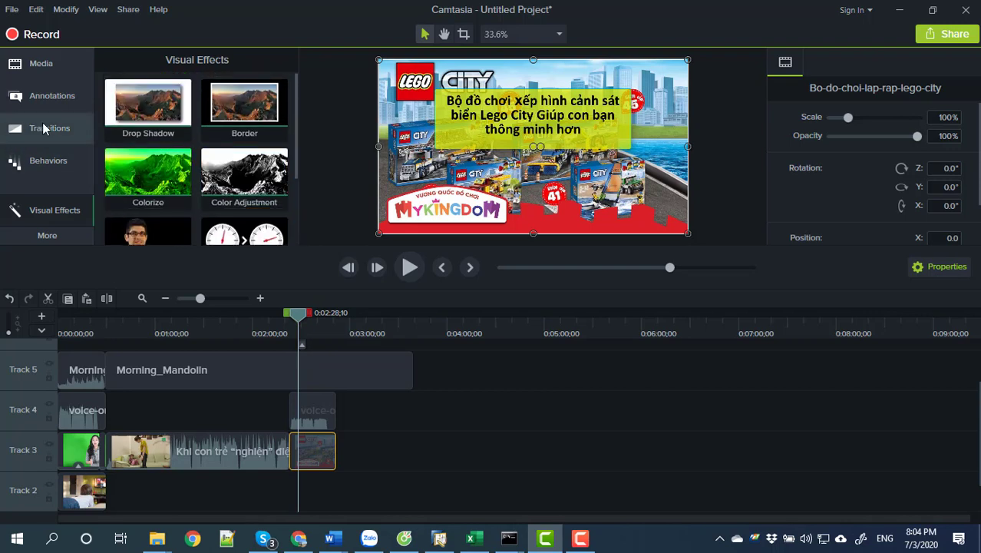
left_click(69, 237)
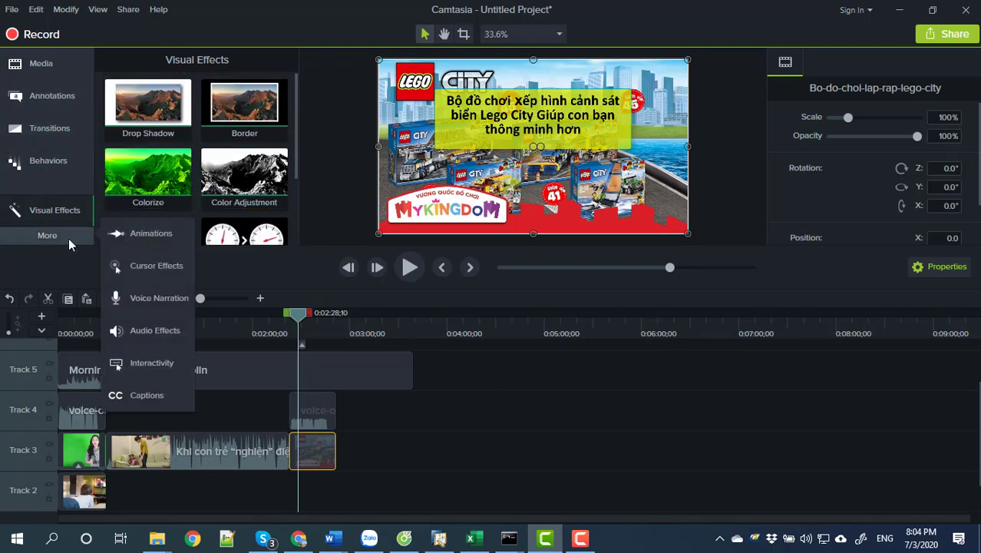
Add a 127% zoom animation to the Lego City image, stretch it to the end of the clip and preview it.
left_click(141, 236)
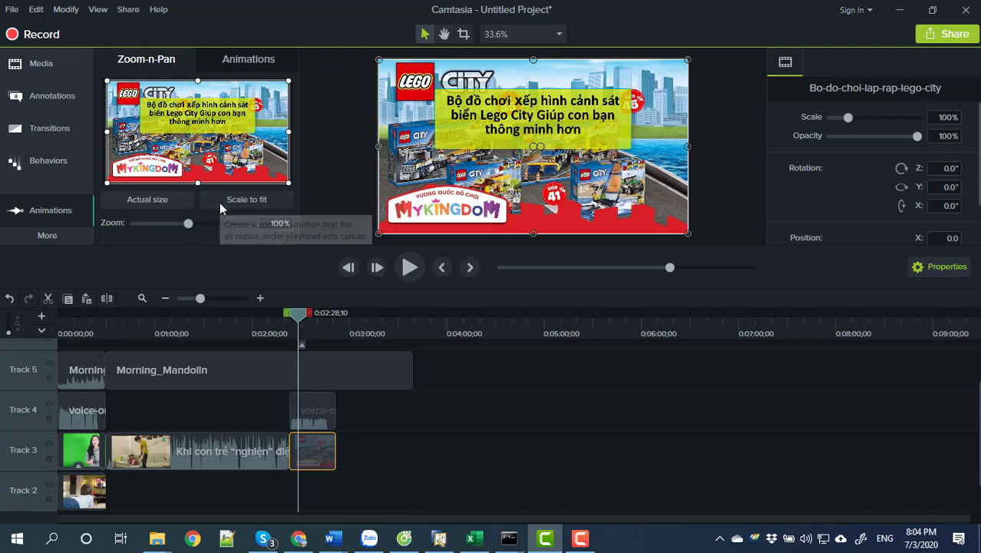
left_click_drag(191, 221, 204, 224)
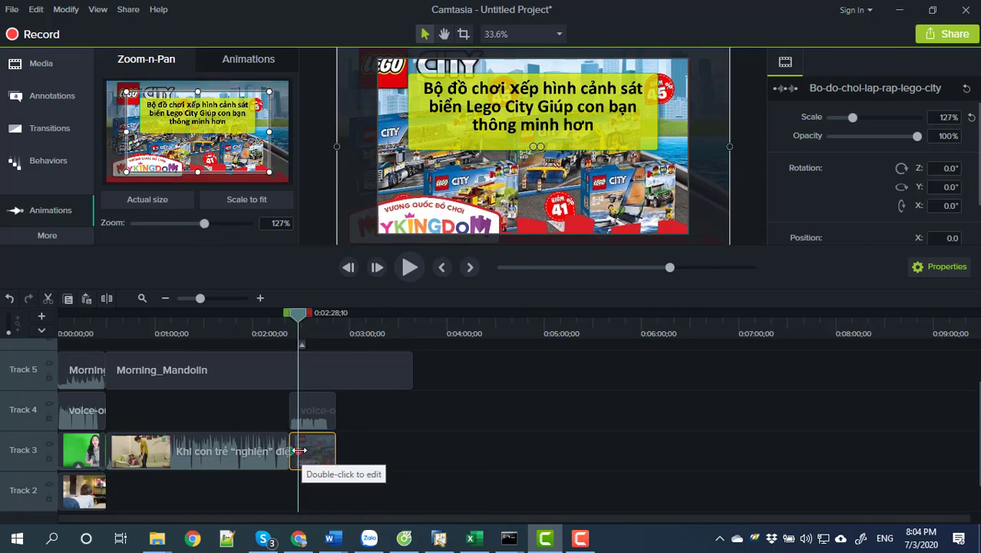
left_click_drag(298, 450, 335, 451)
left_click_drag(332, 316, 292, 324)
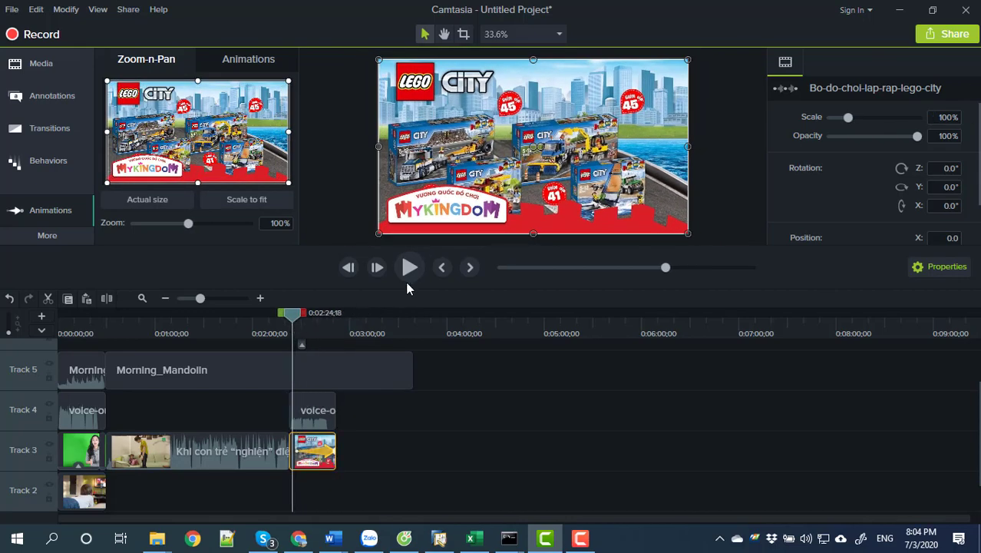
left_click(409, 267)
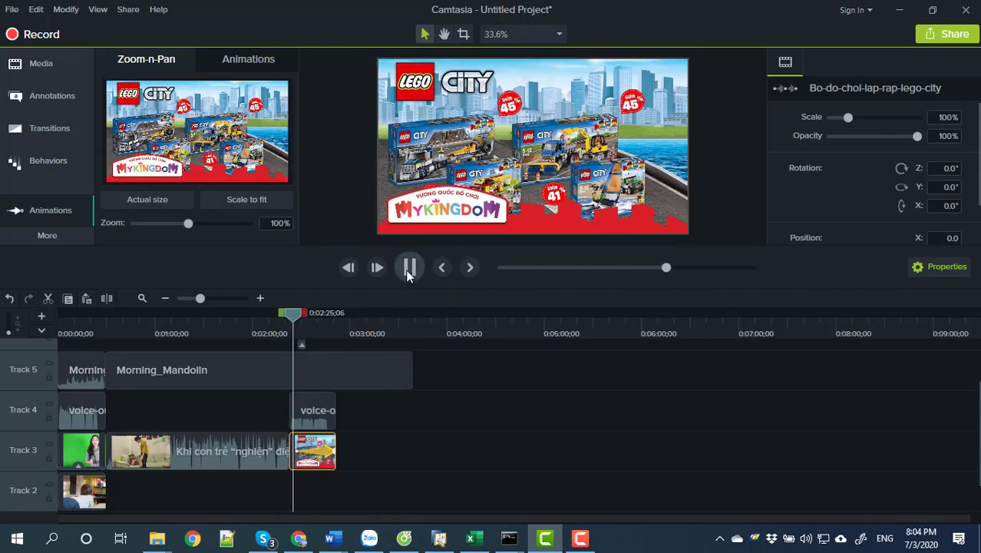
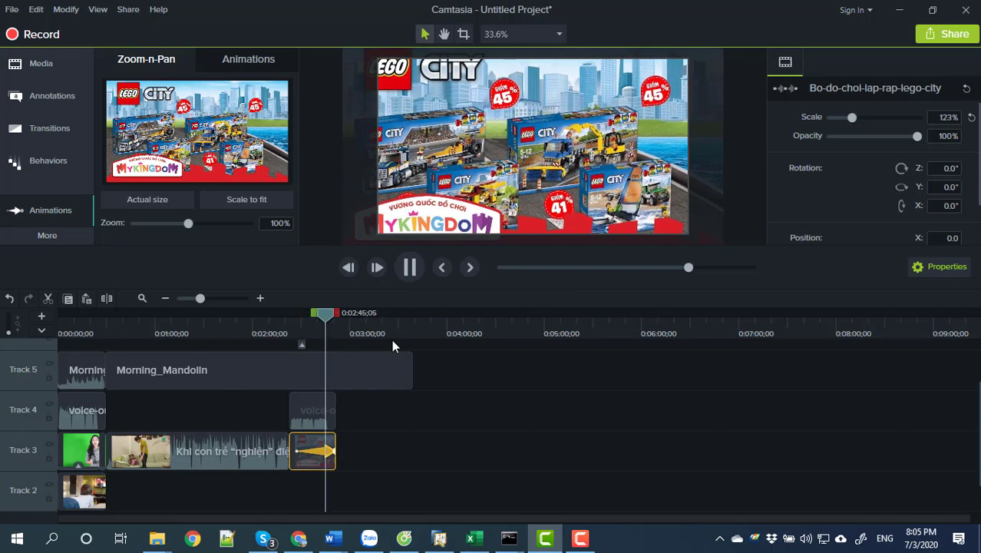
left_click(409, 266)
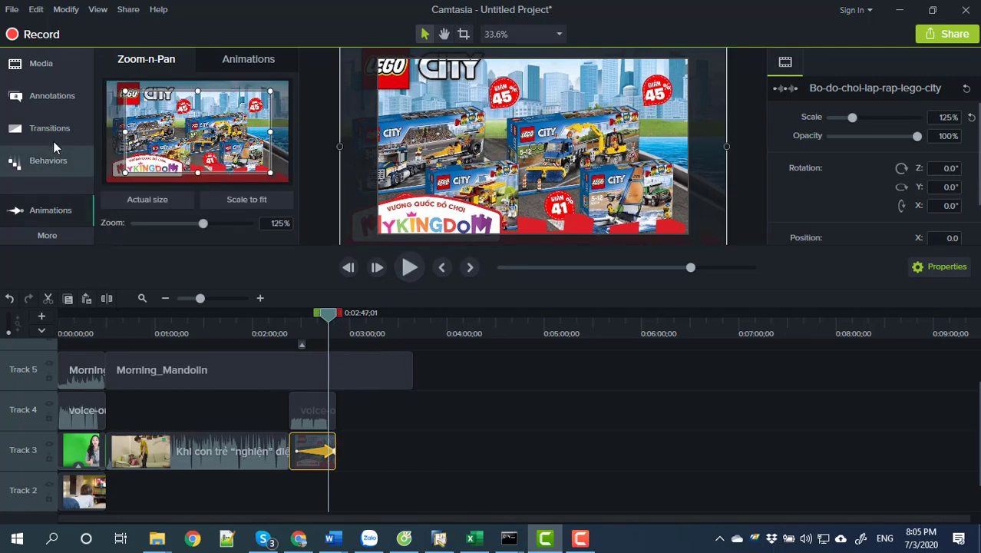
Add a red text arrow callout at 0:02:47;01 and place it over the lower middle of the Lego City image.
left_click(48, 95)
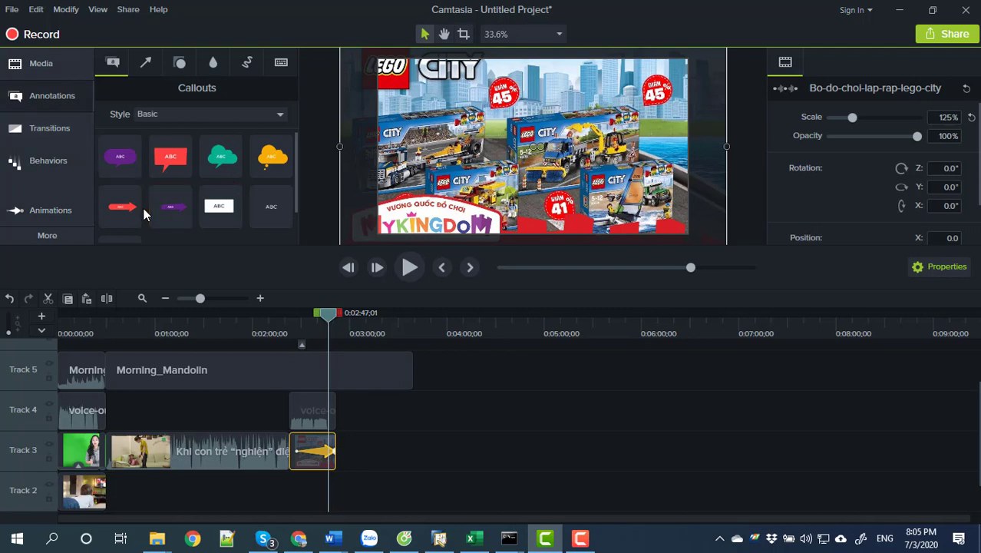
scroll(138, 206, "down", 2)
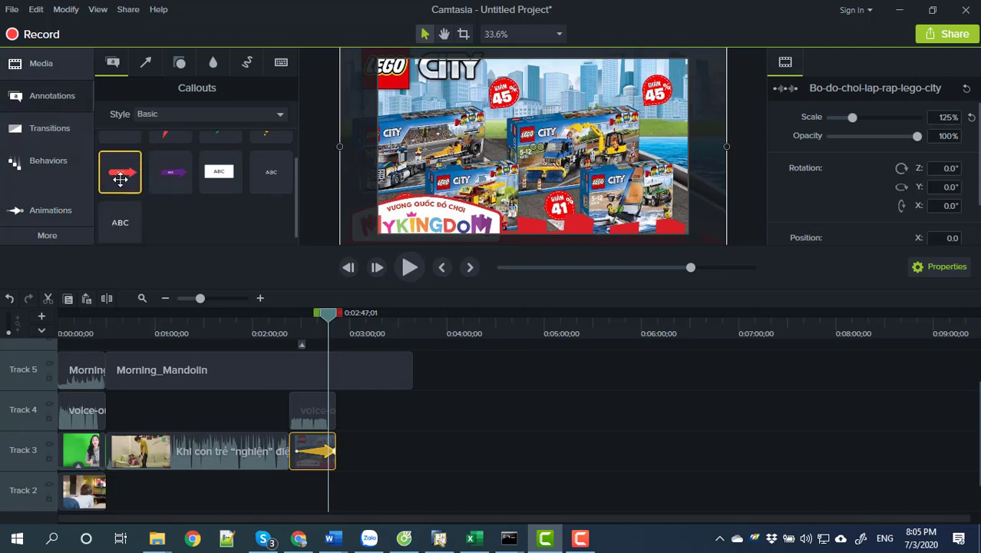
left_click_drag(120, 179, 301, 359)
left_click(533, 202)
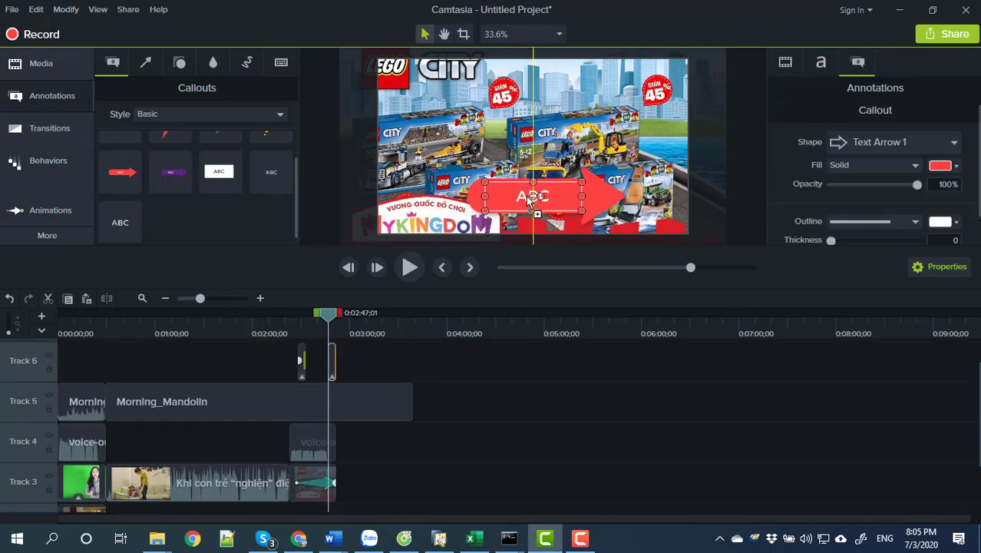
left_click_drag(530, 198, 527, 208)
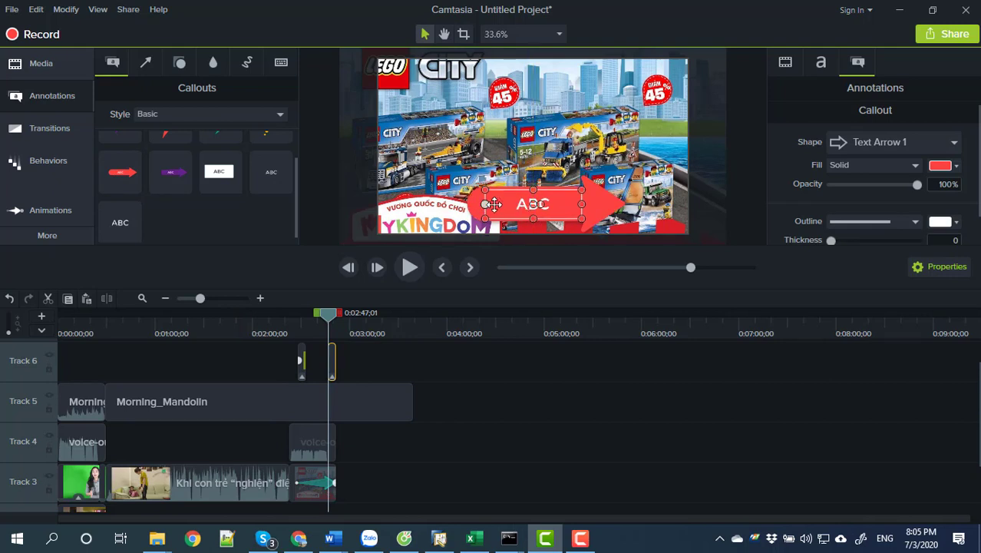
Replace the red arrow callout's text with "Xem sản phẩm" and set its font to Arial.
double_click(523, 204)
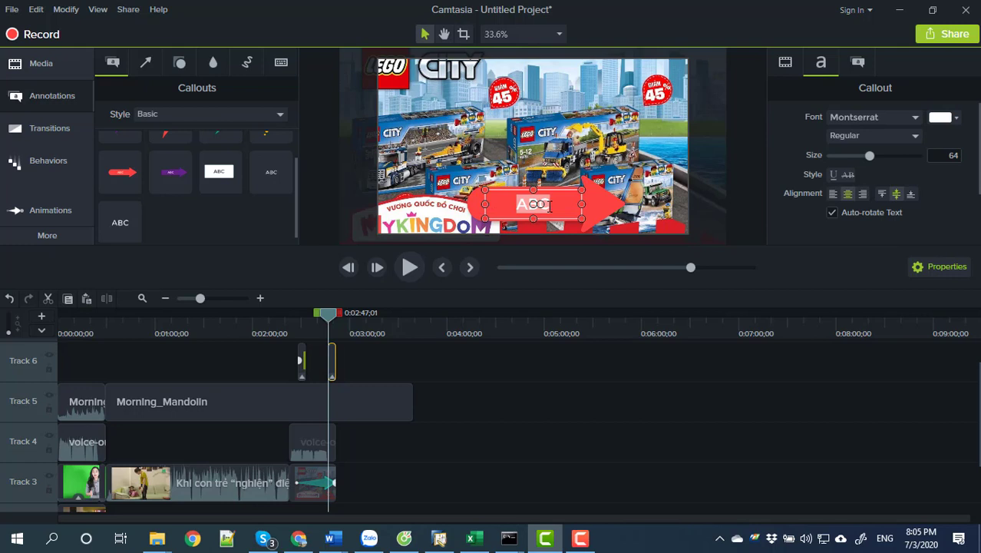
key("BackSpace")
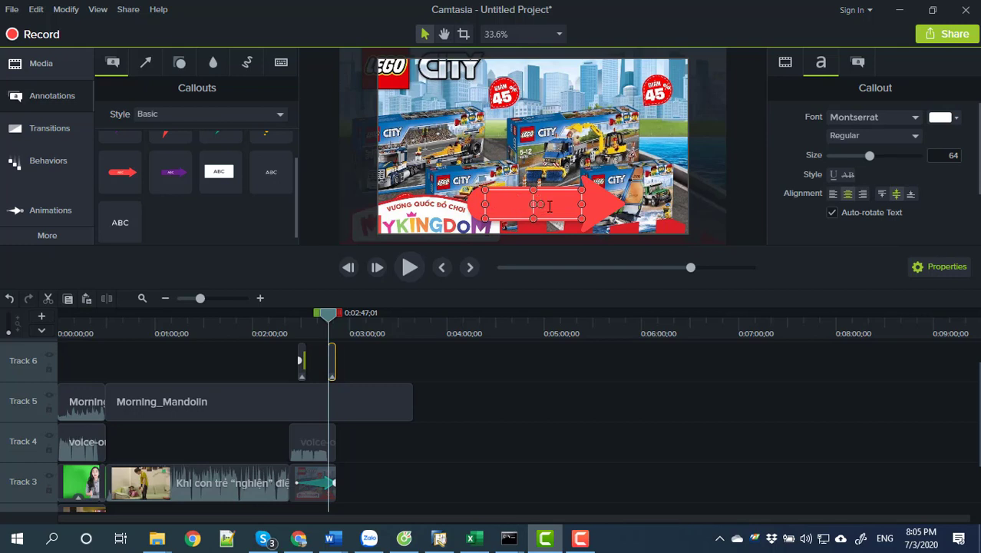
type("Xem sản")
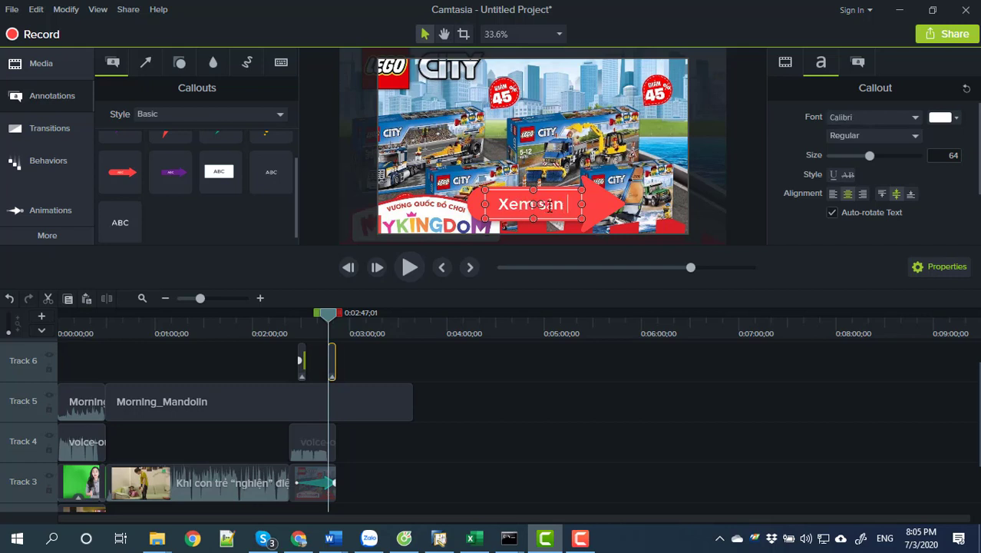
type(" phẩmr")
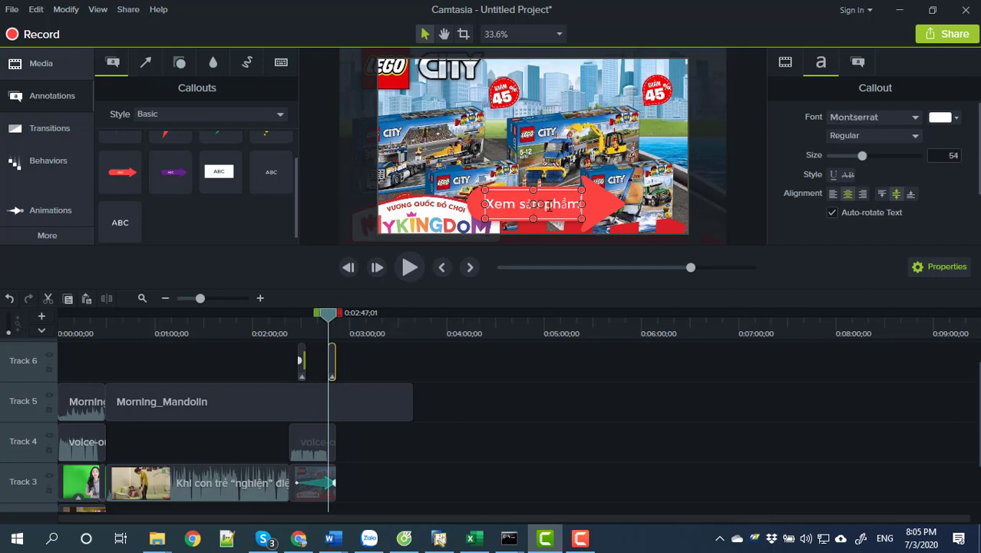
left_click_drag(594, 213, 495, 206)
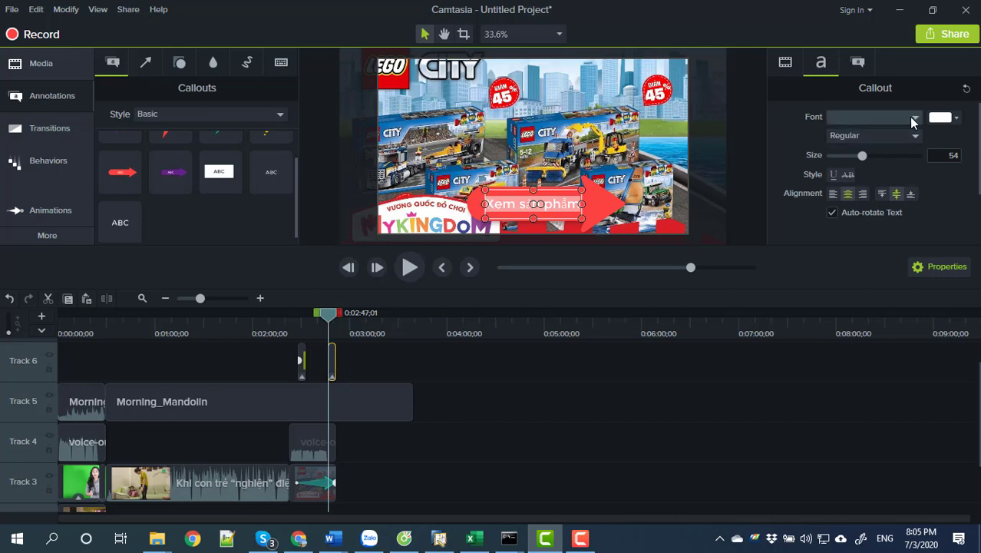
left_click(877, 123)
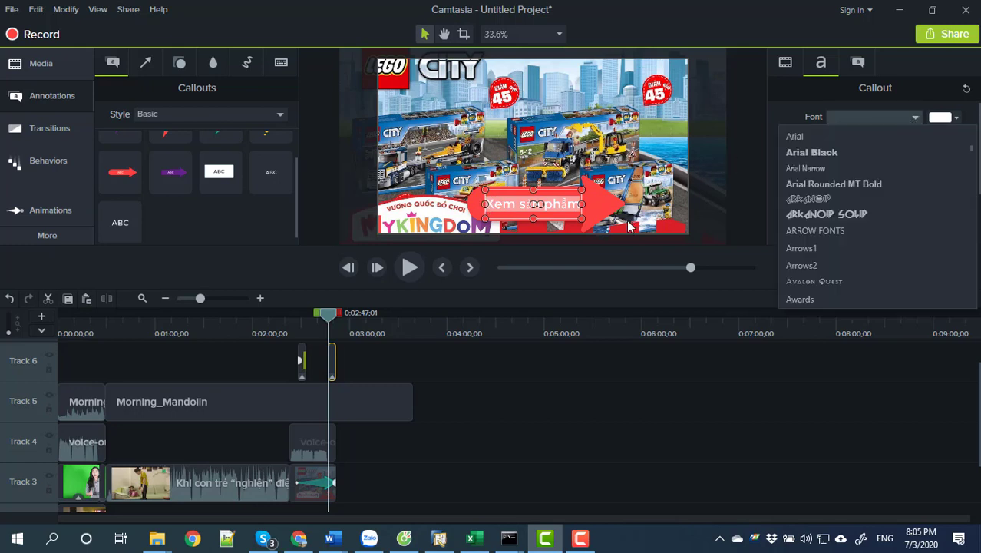
left_click(794, 137)
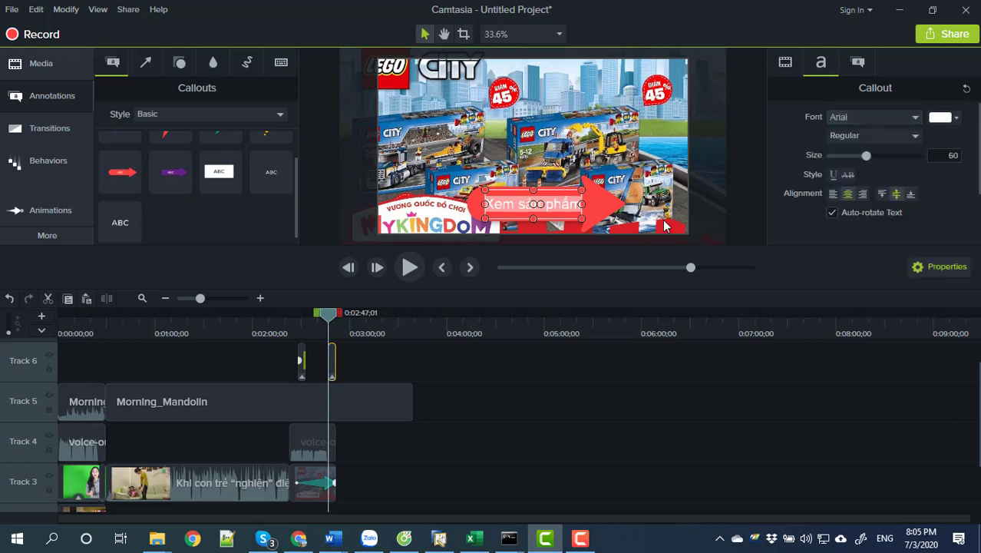
left_click(535, 376)
Place the "Bộ đồ chơi xếp hình trụ sở cảnh sát Lego City" video on Track 3 directly after the Lego City image.
left_click_drag(321, 317, 333, 316)
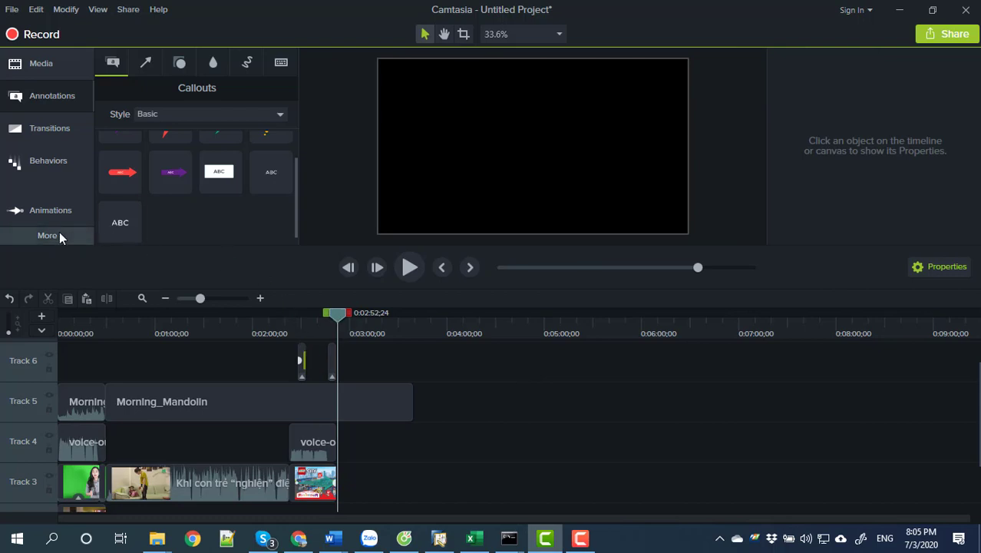
left_click(42, 68)
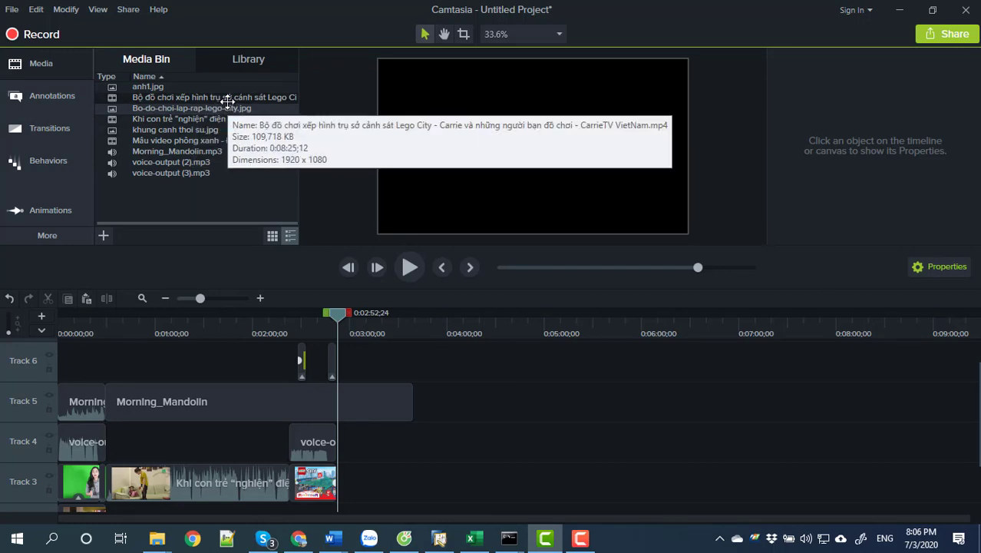
left_click_drag(227, 101, 341, 486)
scroll(406, 419, "down", 2)
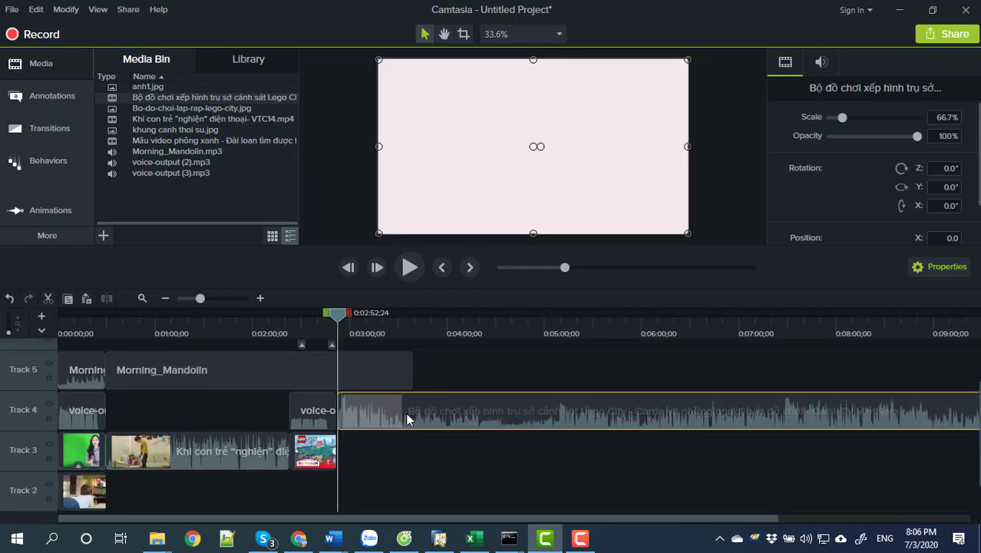
left_click_drag(405, 412, 406, 453)
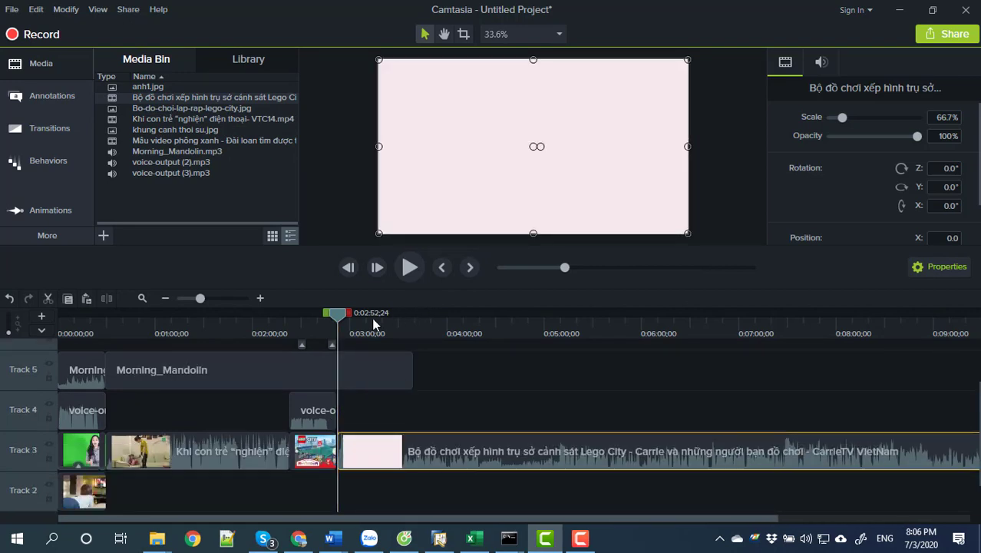
Silence the audio of the CarrieTV Lego City video clip on Track 3.
left_click_drag(338, 320, 377, 323)
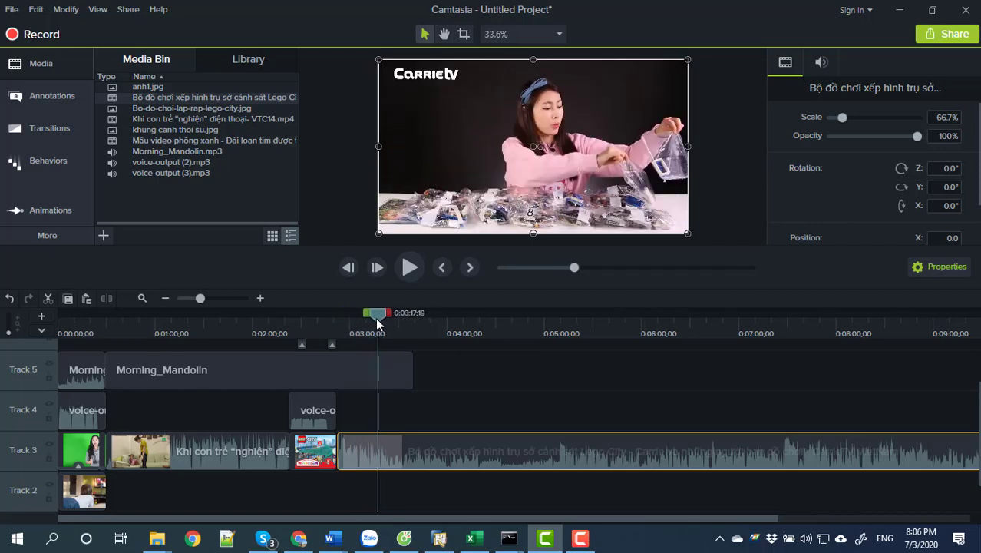
right_click(449, 455)
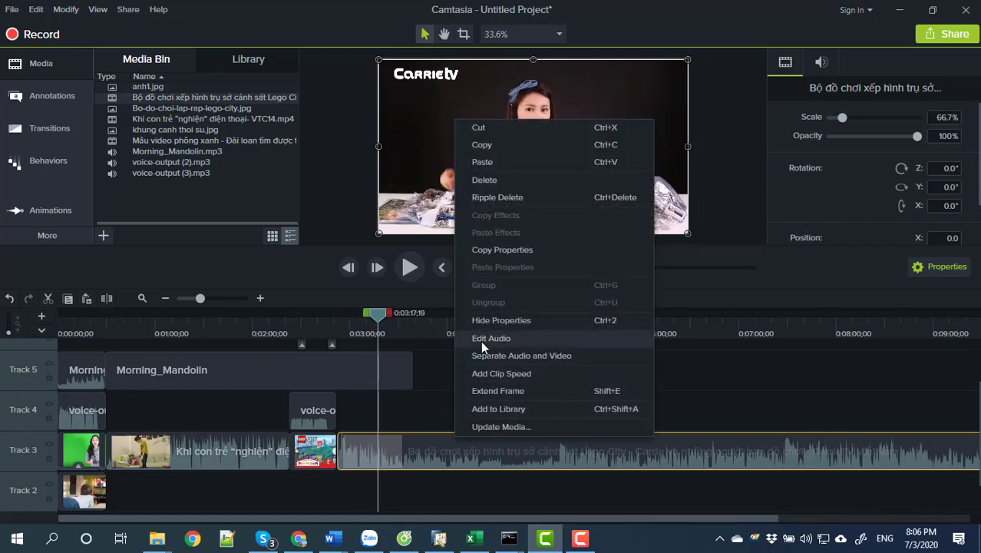
left_click(480, 339)
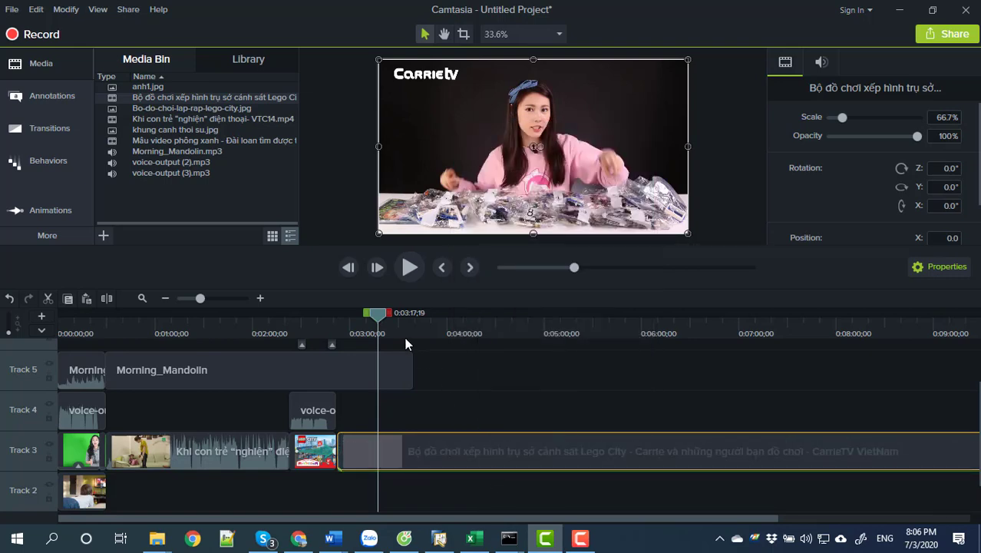
Split the CarrieTV clip at 0:03:09;06, delete its opening part and move the remainder against the Lego City image.
left_click_drag(346, 324, 366, 323)
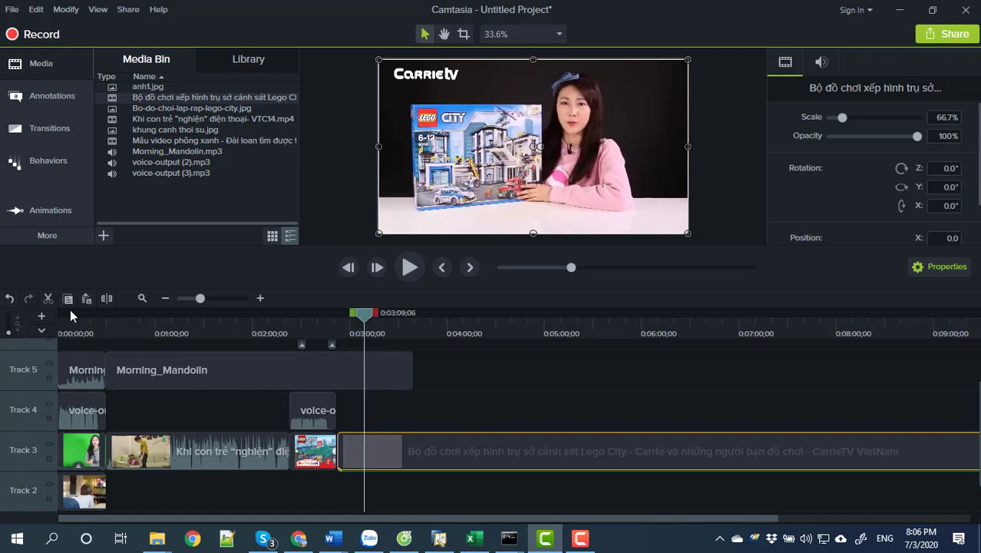
left_click(105, 298)
left_click(353, 452)
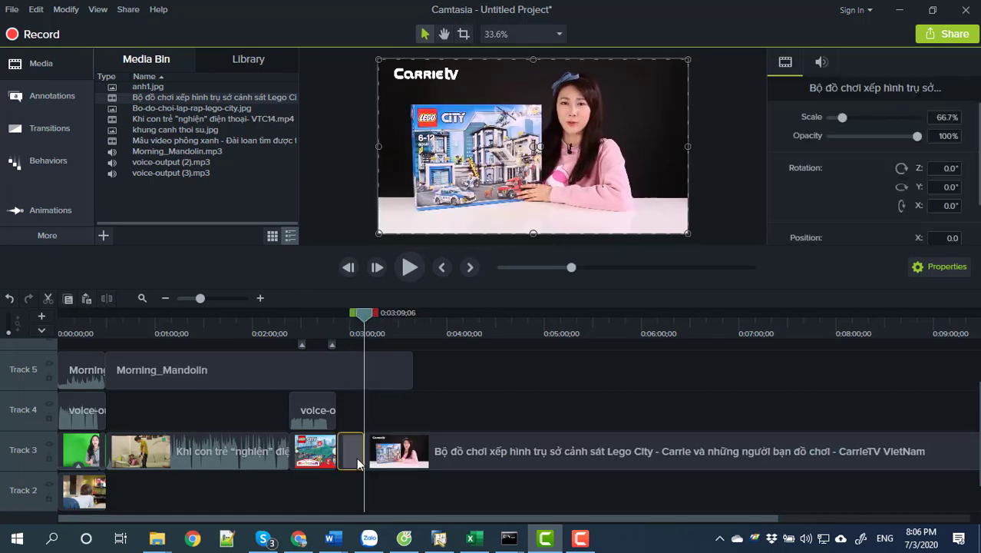
key("Delete")
left_click_drag(437, 462, 386, 367)
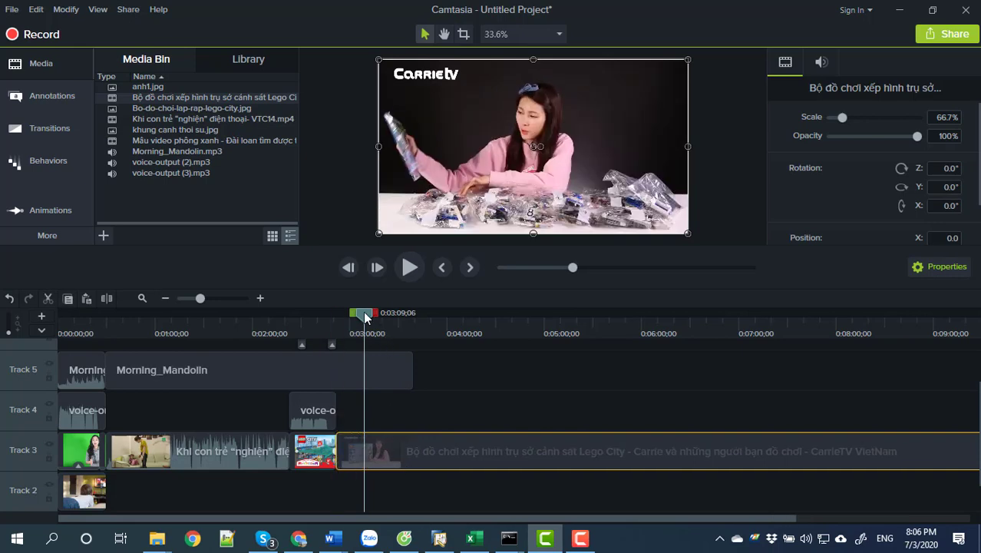
Find the shot of the finished toy police car and red truck and split the CarrieTV clip at 0:04:57;00.
left_click_drag(366, 318, 479, 330)
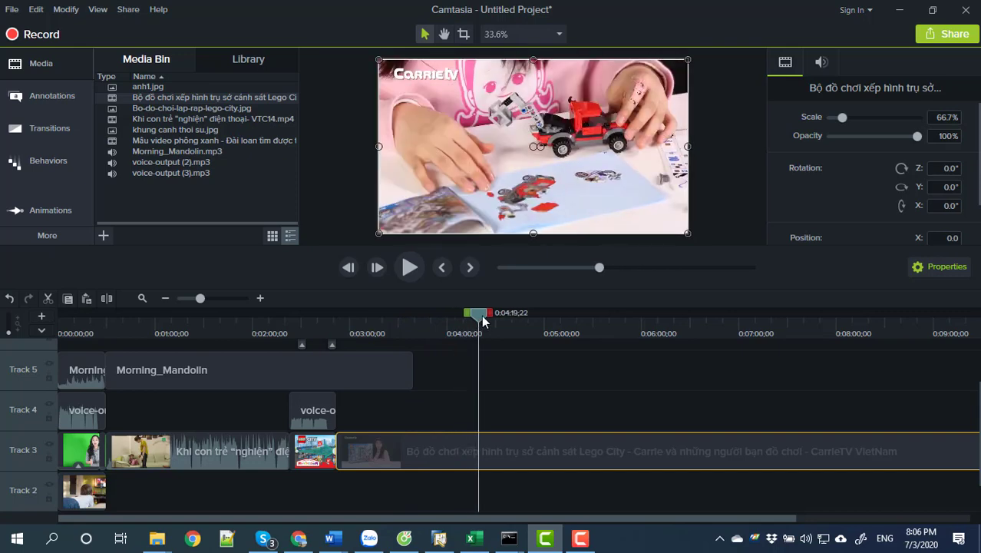
left_click_drag(483, 321, 523, 322)
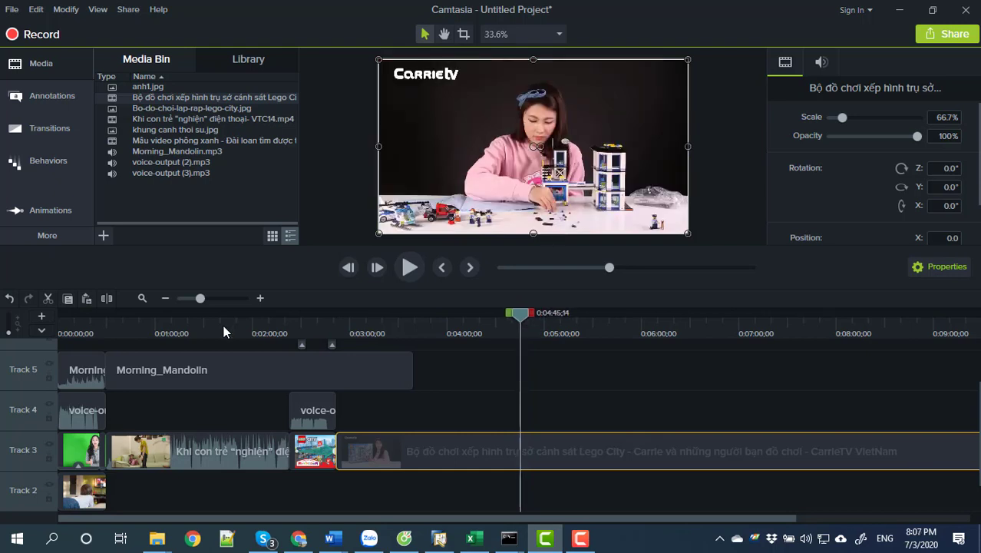
left_click_drag(515, 315, 534, 317)
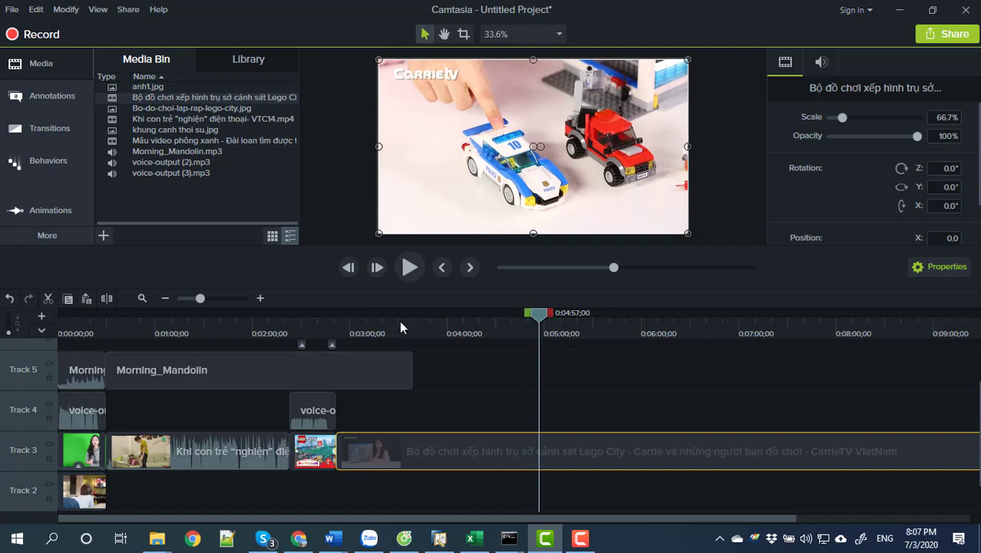
left_click(107, 298)
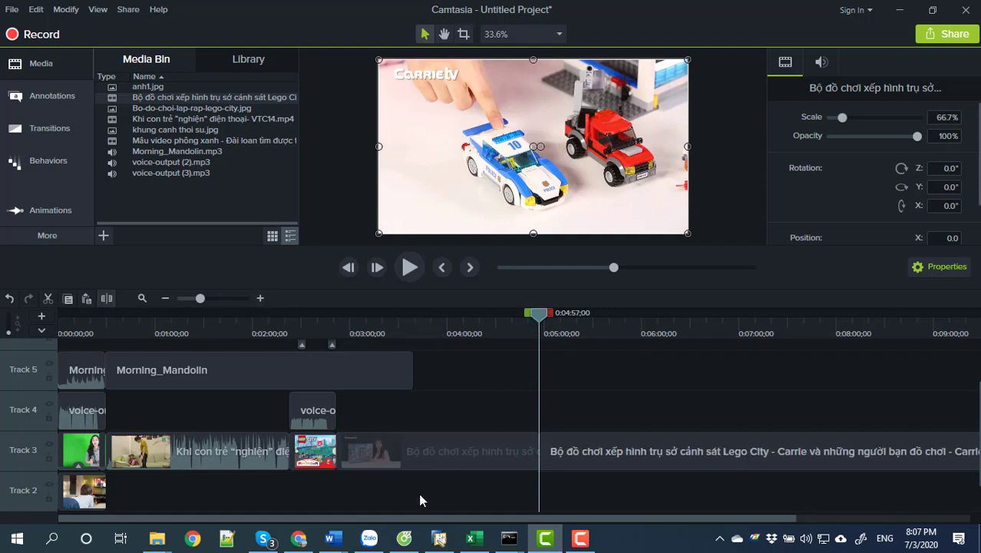
Apply the Clip Speed effect to the first CarrieTV segment and shorten it to 47 seconds 21 frames at 2.63x speed.
left_click(53, 236)
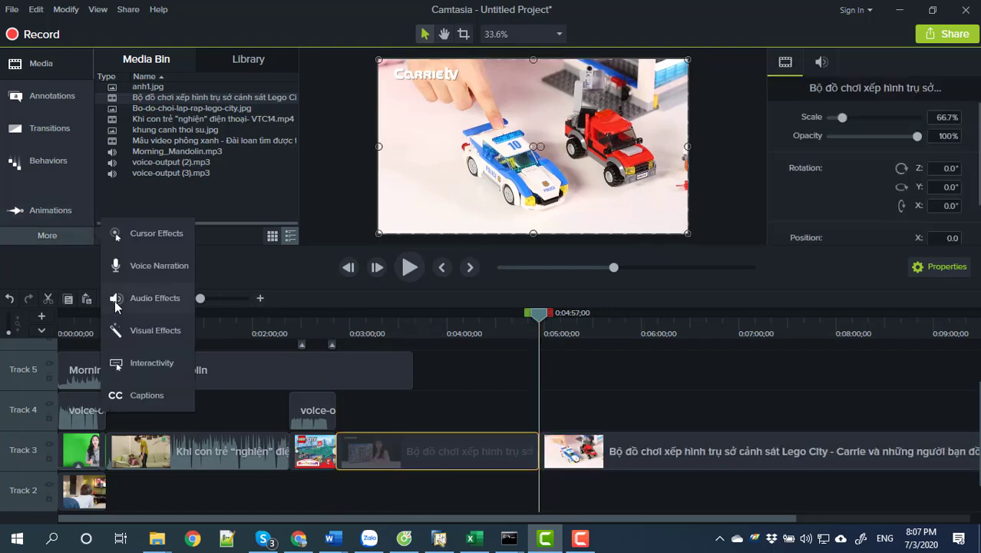
left_click(144, 330)
left_click_drag(232, 232, 397, 411)
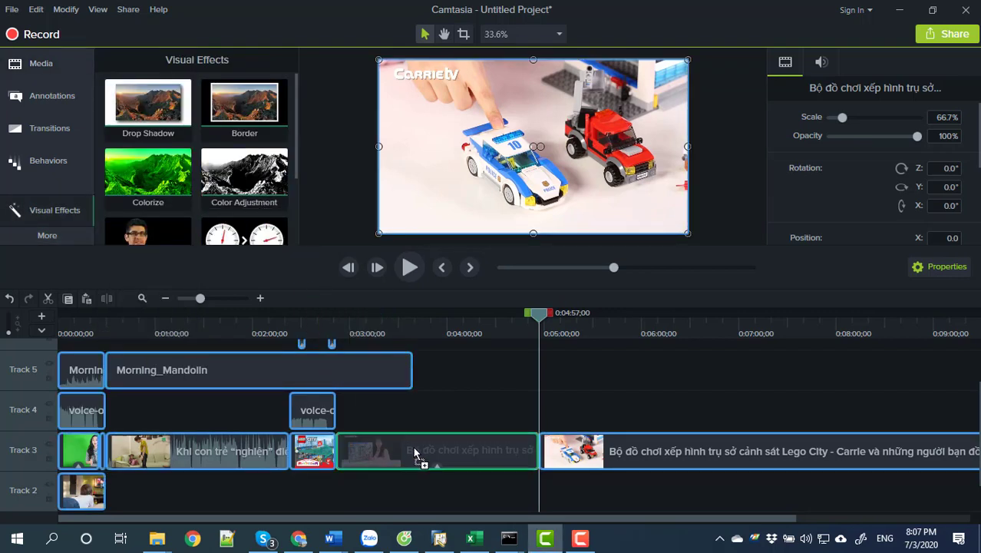
left_click_drag(412, 446, 412, 445)
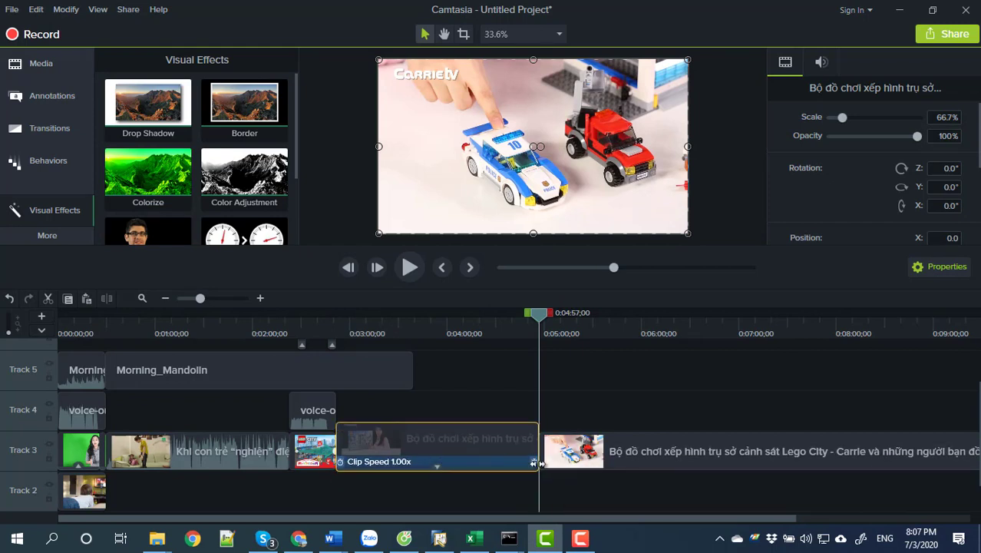
left_click_drag(534, 453, 406, 460)
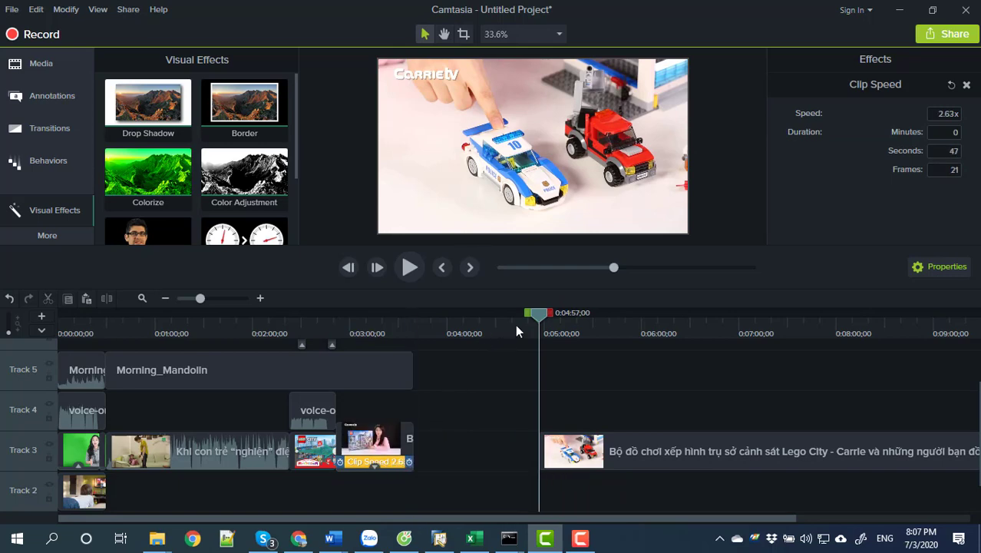
Move the remaining CarrieTV clip on Track 3 directly against the sped-up segment and preview that segment.
left_click_drag(538, 313, 366, 333)
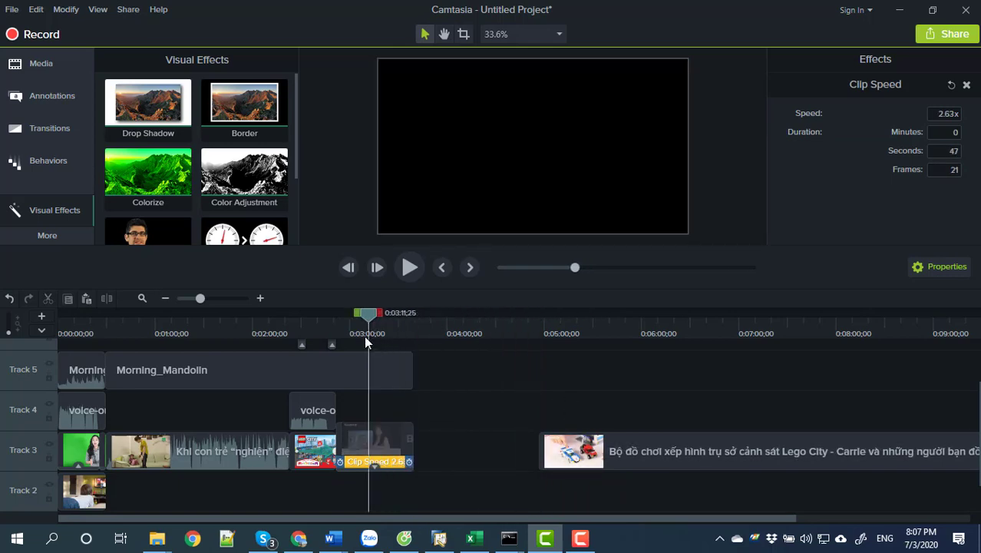
left_click_drag(620, 461, 444, 454)
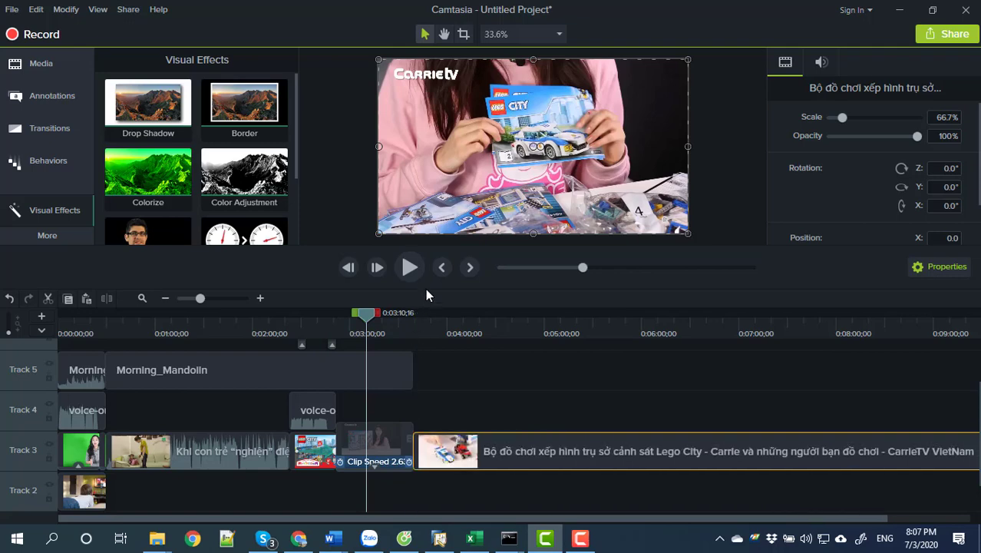
left_click(412, 265)
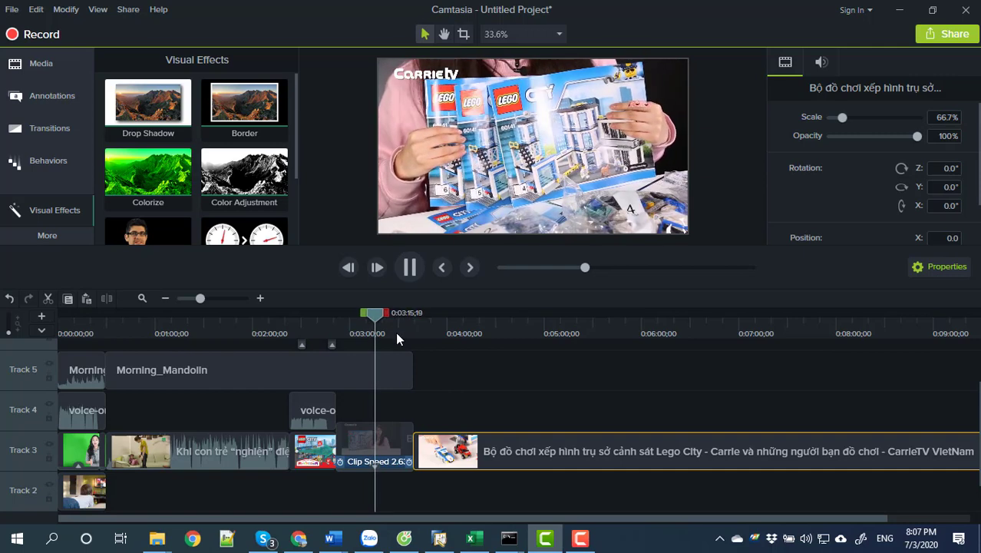
left_click(382, 439)
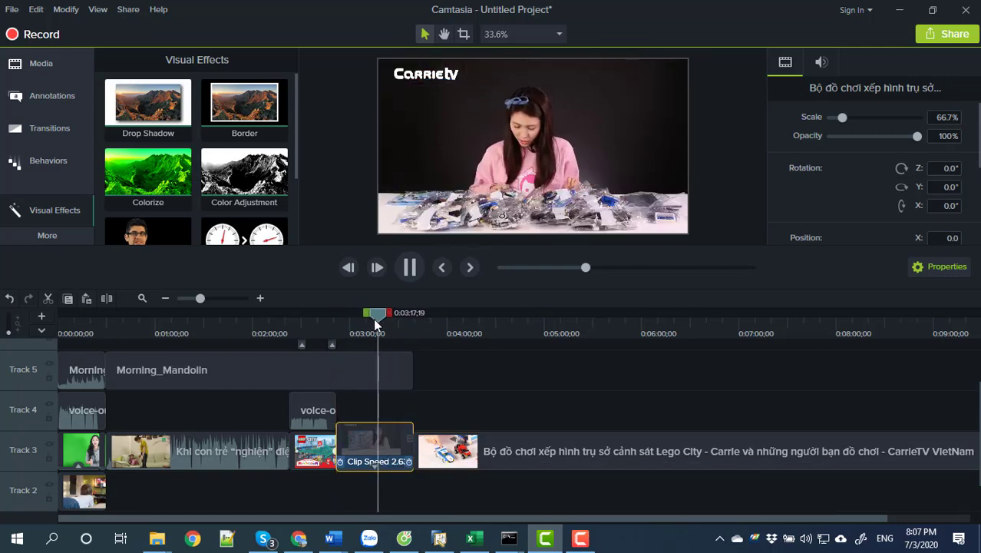
Shorten the sped-up CarrieTV segment to about 30 seconds, keep the remaining clip directly against it, and preview the result.
left_click_drag(373, 317, 331, 323)
left_click(366, 460)
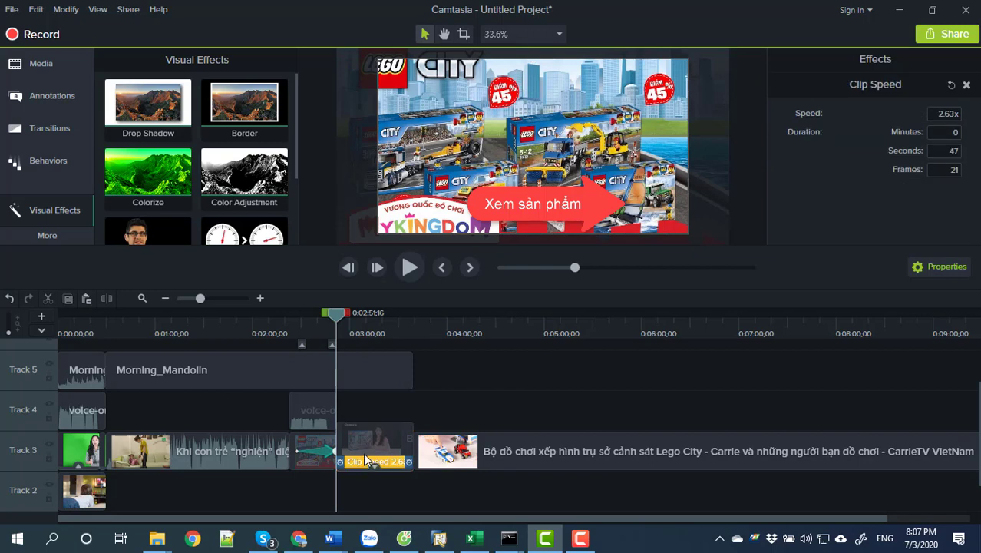
mouse_move(408, 453)
left_mouse_down()
mouse_move(413, 446)
mouse_move(409, 462)
mouse_move(384, 462)
mouse_move(405, 462)
mouse_move(395, 462)
left_mouse_up()
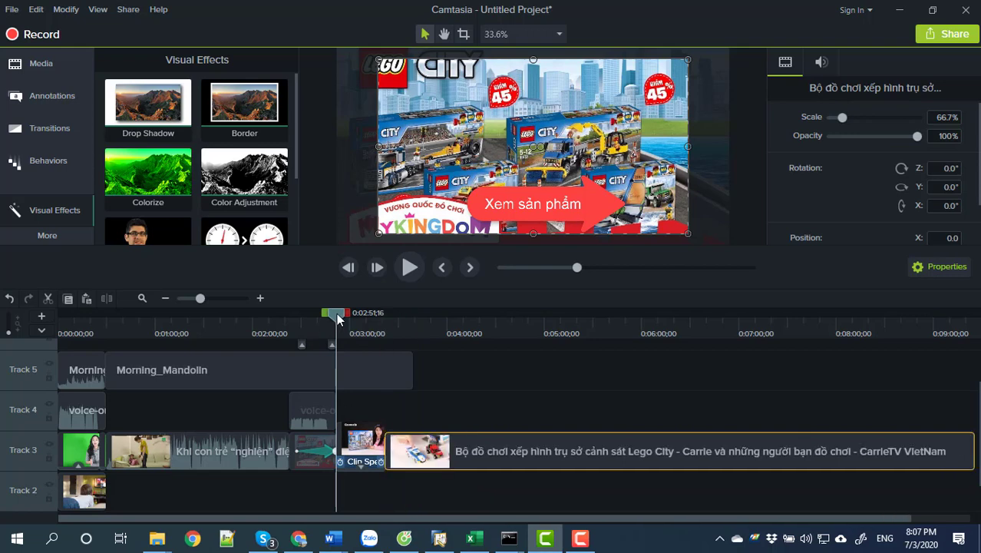
left_click_drag(336, 312, 343, 314)
left_click(409, 266)
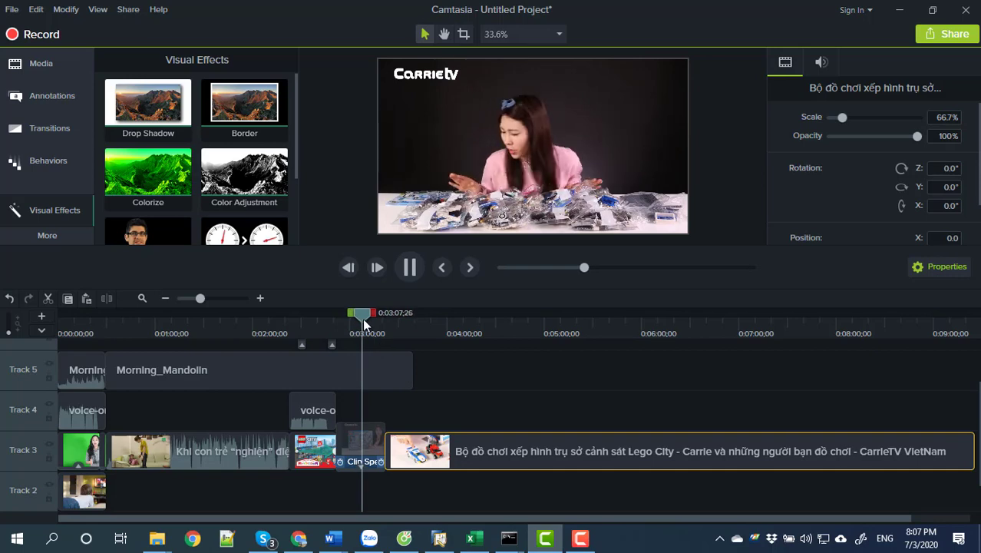
Find the closing shot of the police station, split the CarrieTV clip at 0:08:53;03 and delete the part after it.
left_click_drag(362, 318, 858, 377)
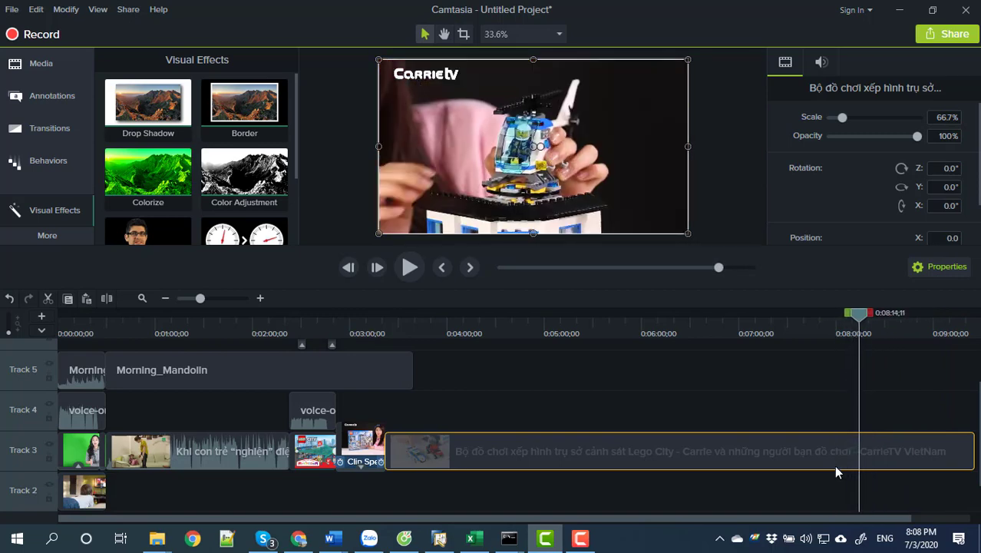
left_click_drag(827, 516, 875, 513)
mouse_move(810, 322)
left_mouse_down()
mouse_move(885, 328)
mouse_move(818, 328)
left_mouse_up()
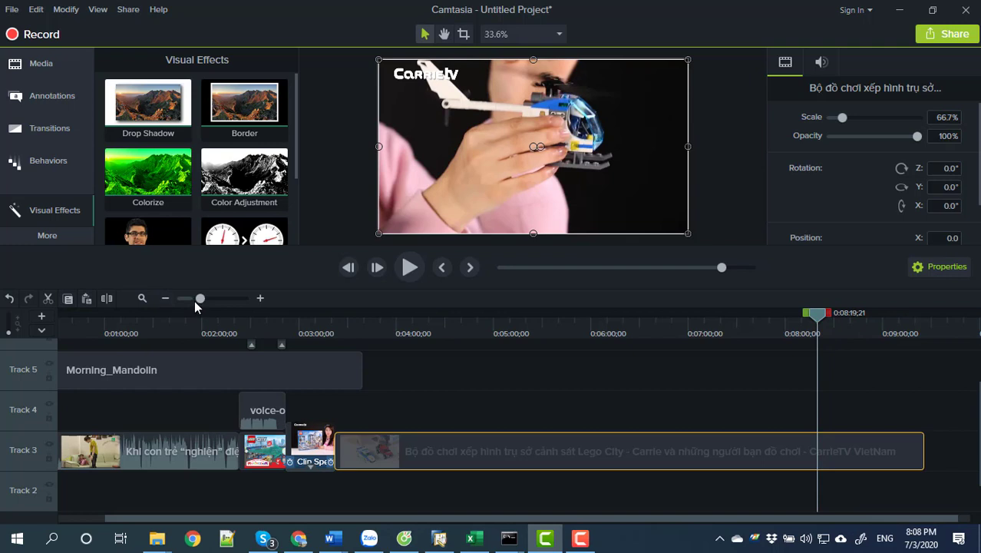
left_click_drag(194, 300, 189, 301)
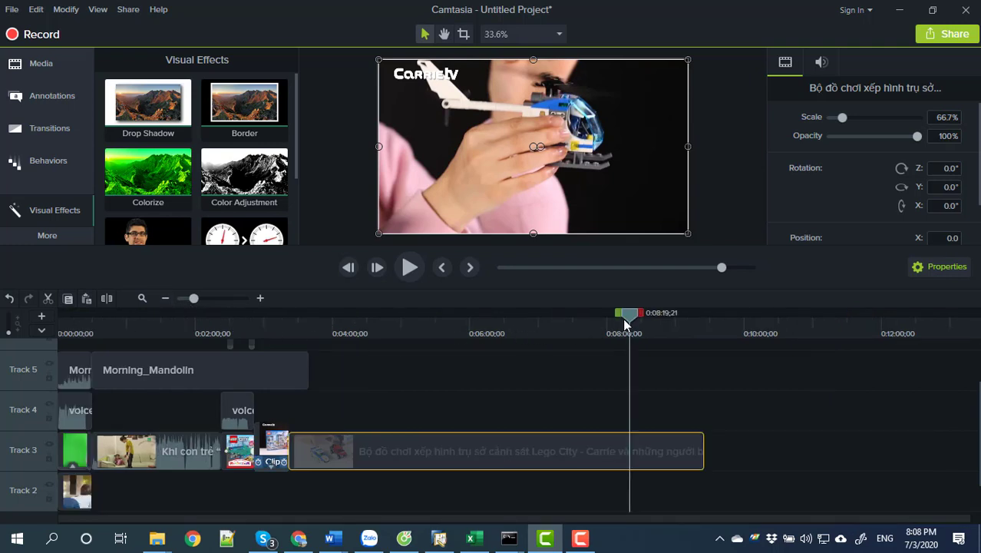
left_click_drag(624, 319, 647, 318)
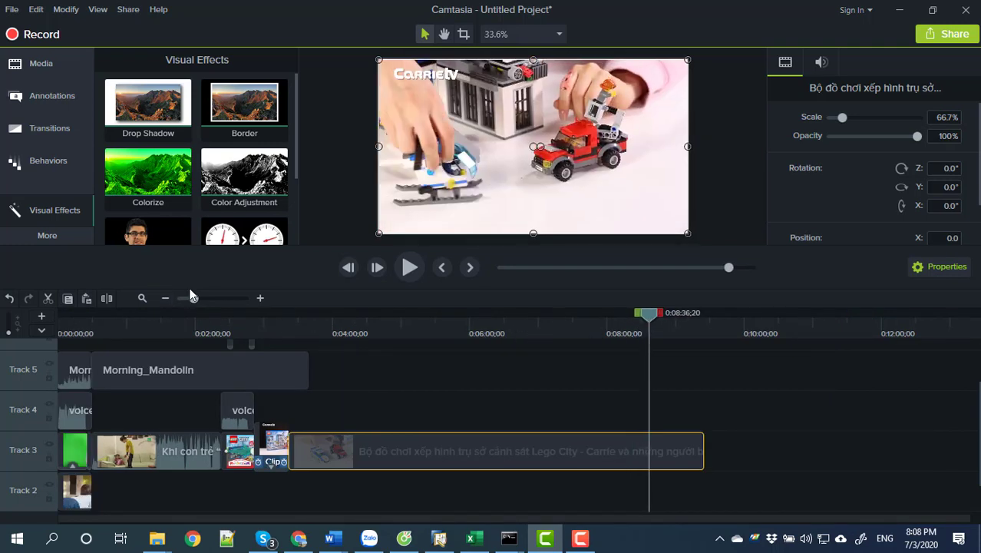
mouse_move(208, 299)
left_mouse_down()
mouse_move(239, 298)
mouse_move(194, 297)
left_mouse_up()
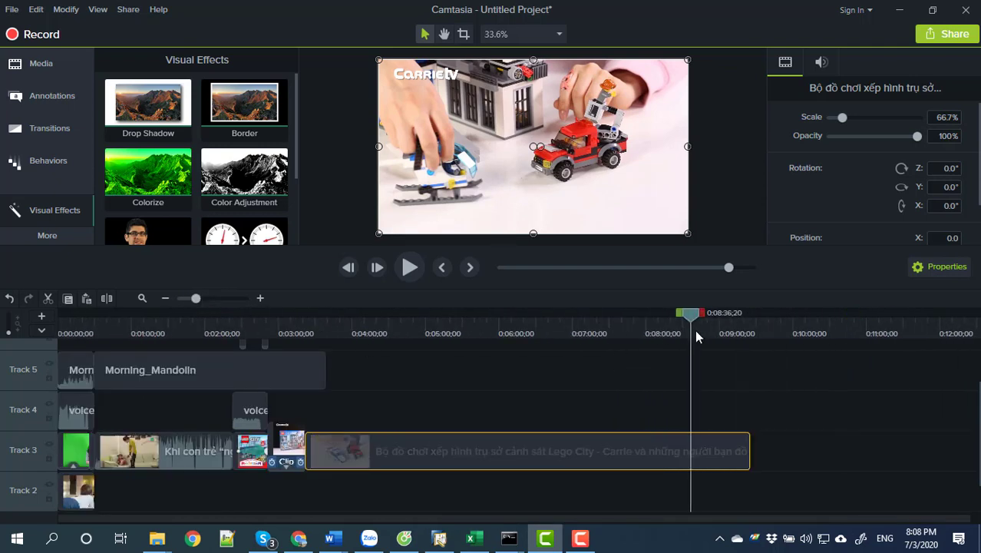
mouse_move(693, 323)
left_mouse_down()
mouse_move(726, 319)
mouse_move(711, 321)
left_mouse_up()
left_click(109, 297)
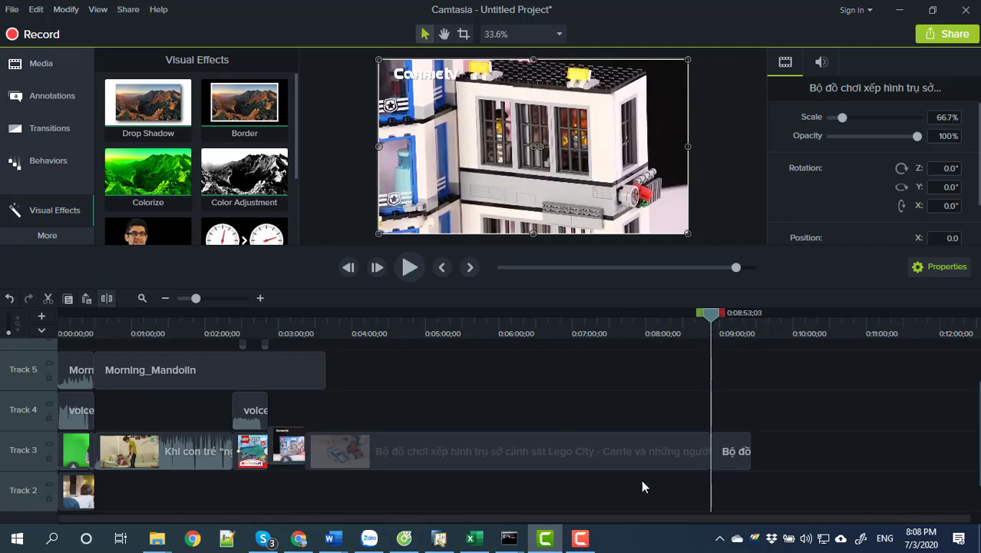
left_click(741, 454)
key("Delete")
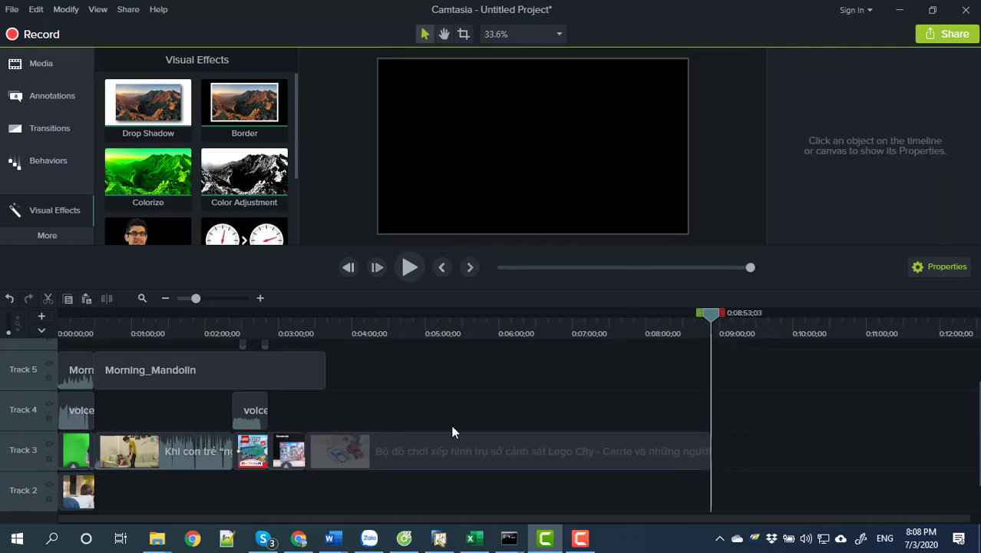
Duplicate the long Morning_Mandolin clip twice and line up the copies end to end after it on Track 5.
left_click(247, 377)
left_click_drag(709, 317, 328, 366)
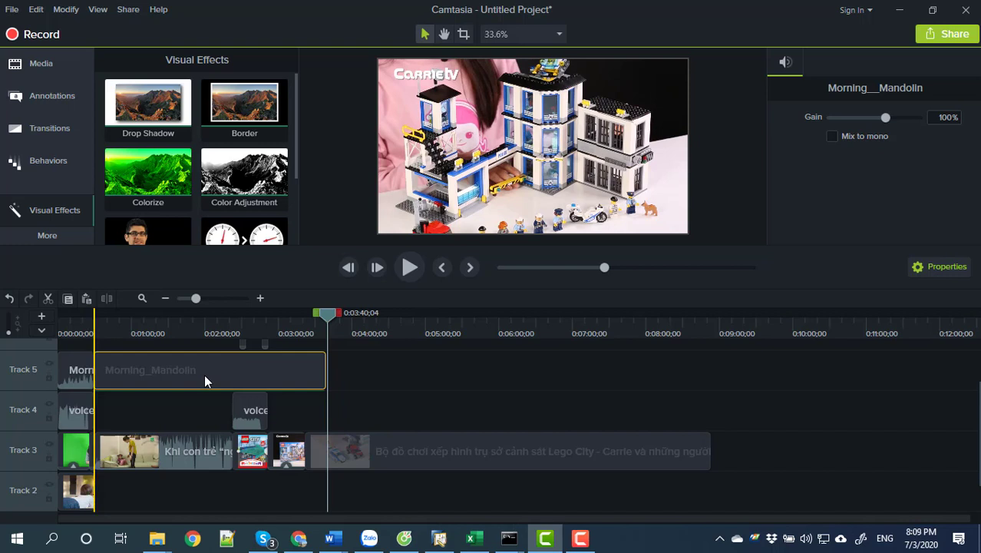
key("ctrl+v")
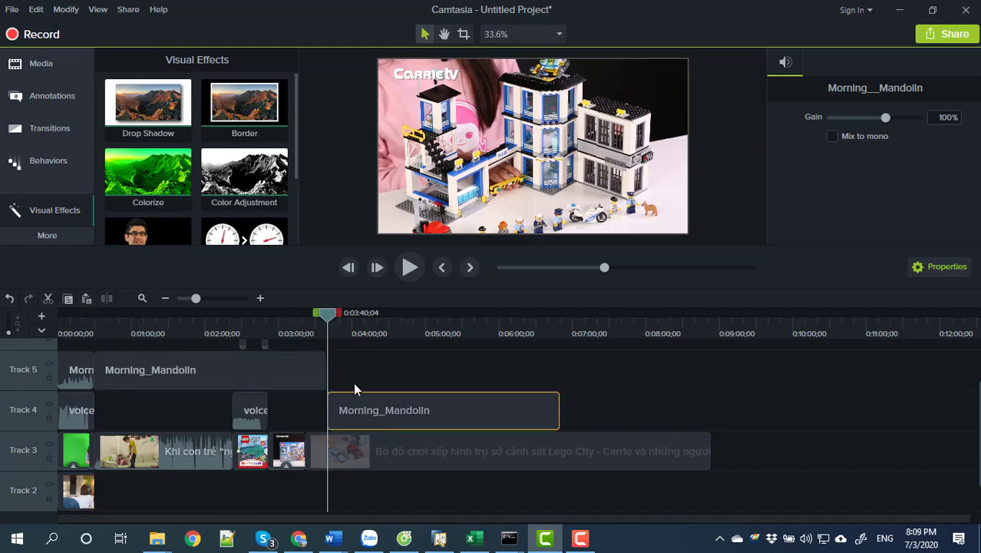
left_click_drag(368, 363, 367, 362)
mouse_move(328, 315)
left_mouse_down()
mouse_move(328, 325)
mouse_move(310, 321)
left_mouse_up()
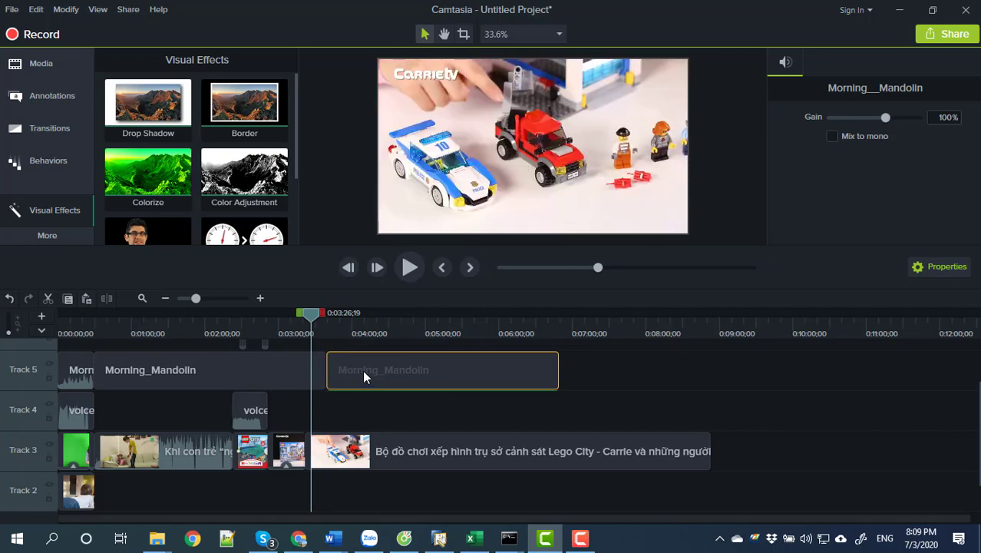
key("ctrl+v")
left_click_drag(365, 374, 621, 410)
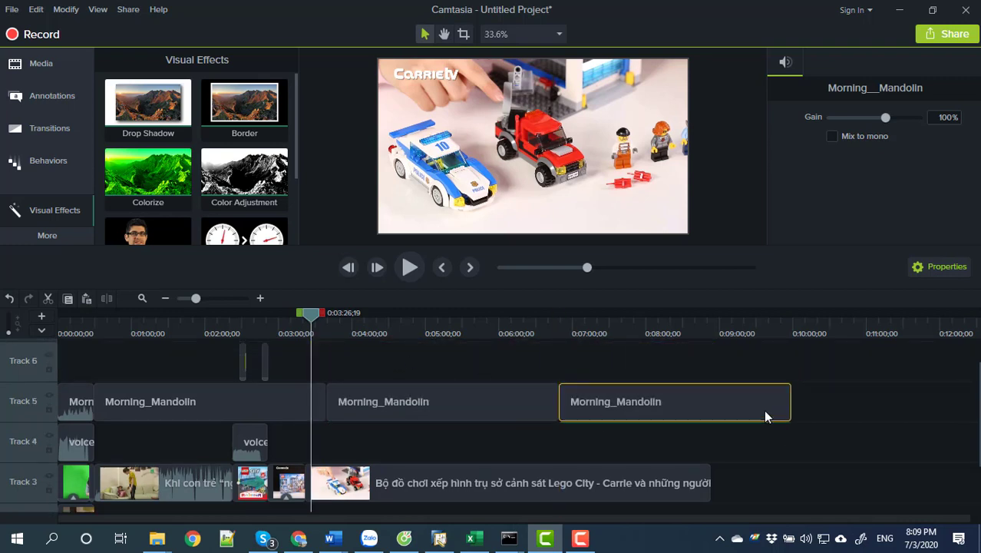
Split the last Morning_Mandolin clip at 0:08:53;03, the end of the CarrieTV footage, and delete the excess music.
left_click_drag(317, 315, 711, 337)
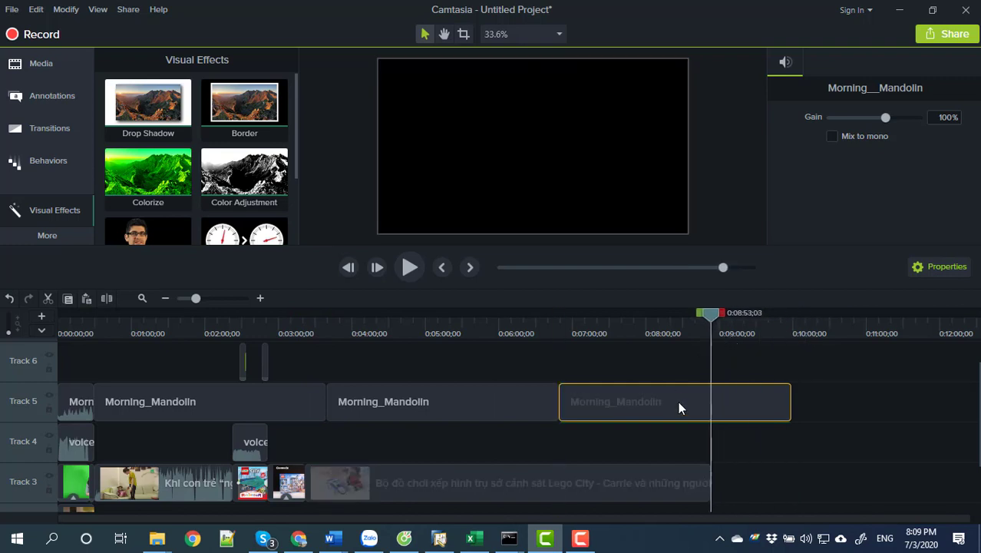
left_click(109, 299)
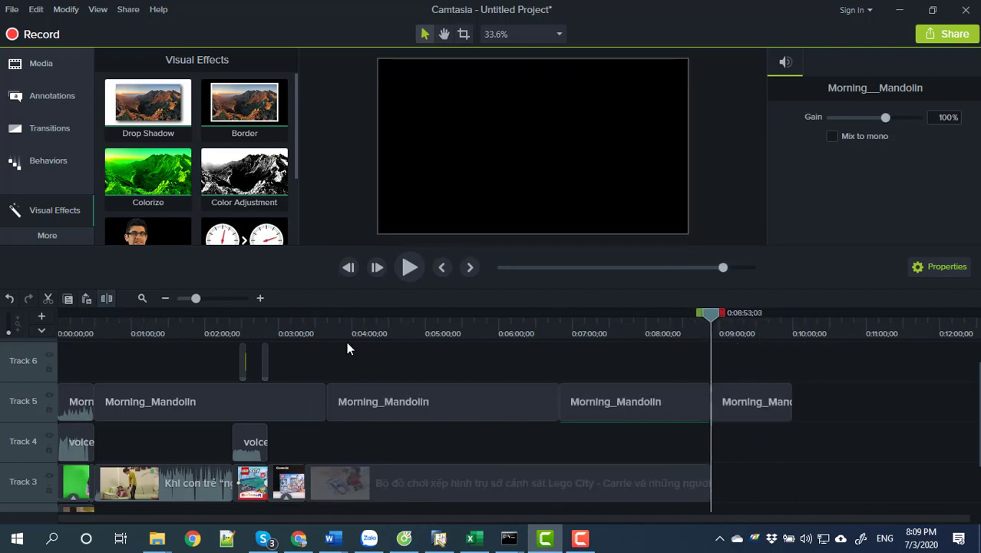
left_click(746, 408)
key("Delete")
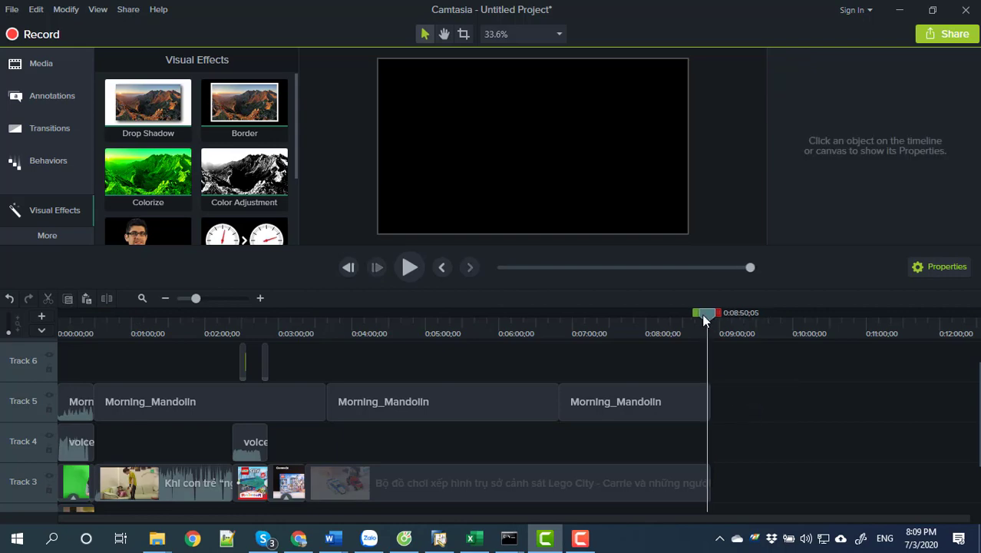
left_click_drag(705, 320, 711, 413)
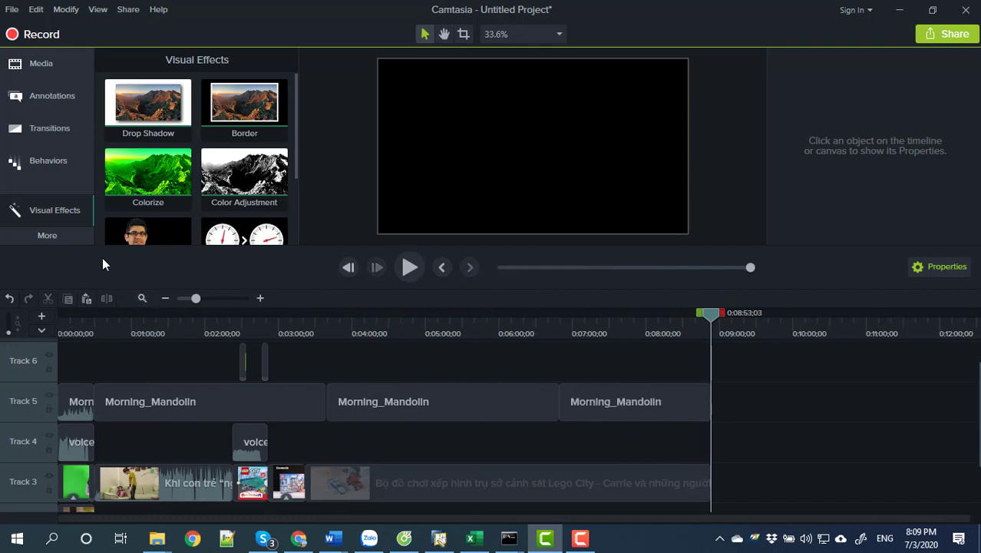
Import Biteable (1).mp4 from the Thoi su folder and place it on Track 3 directly after the CarrieTV clip.
left_click(32, 235)
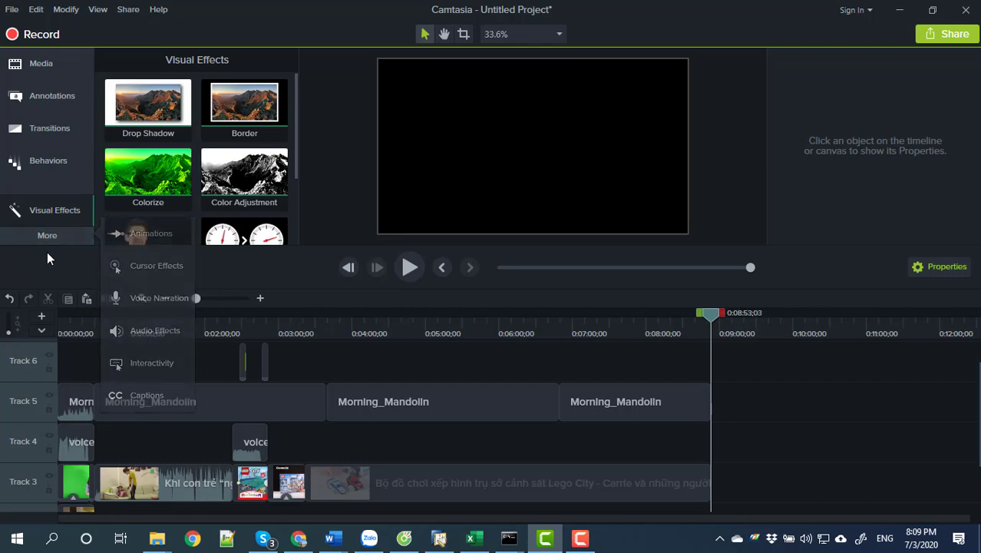
left_click(37, 62)
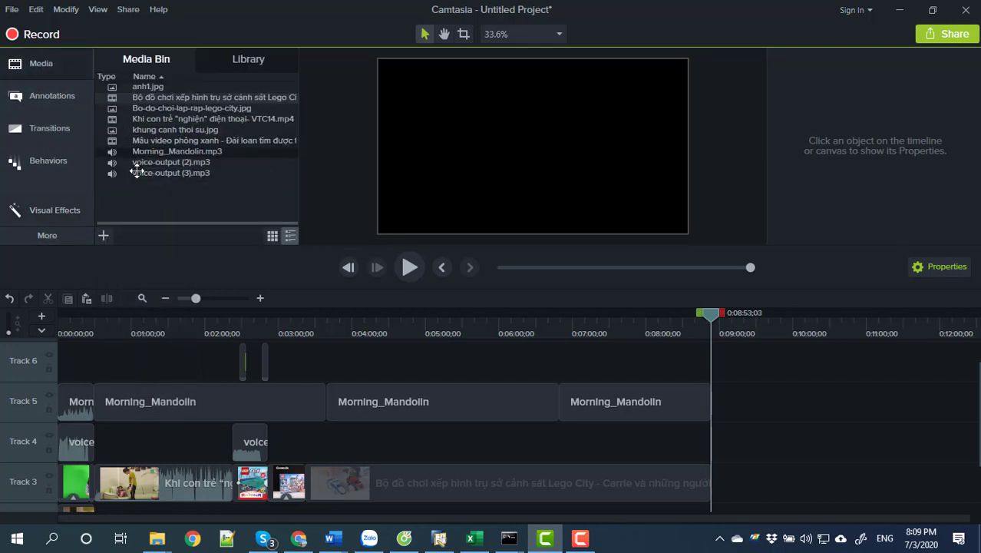
left_click(104, 237)
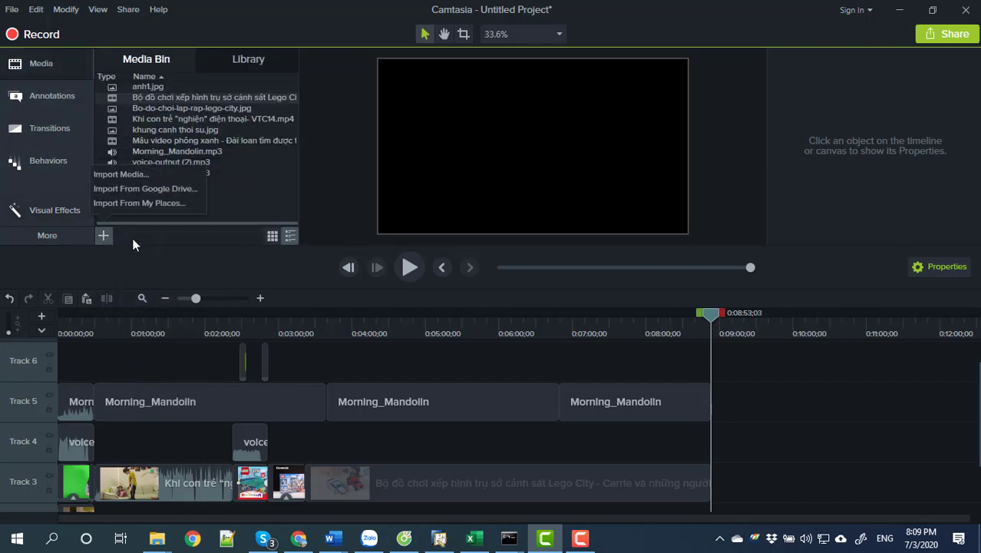
left_click(113, 175)
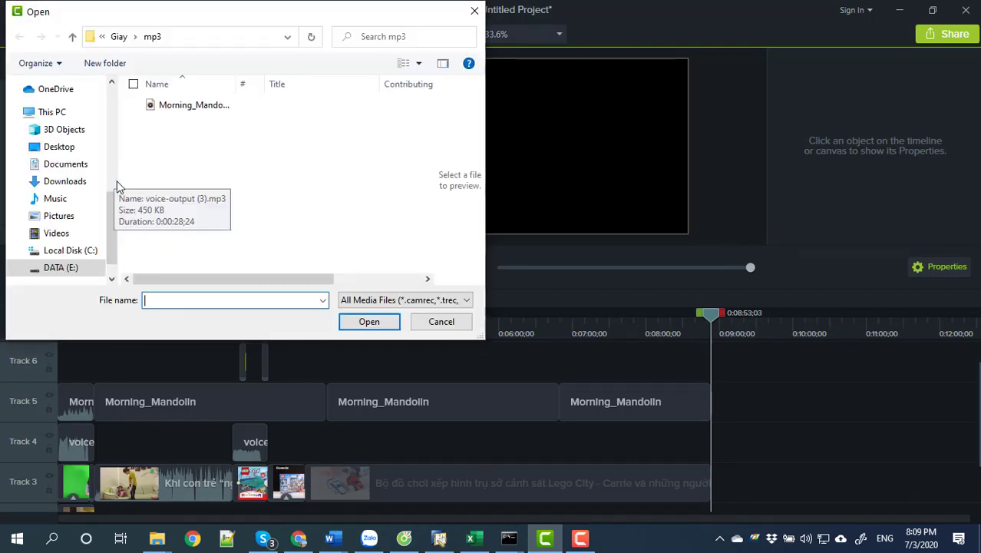
left_click(119, 36)
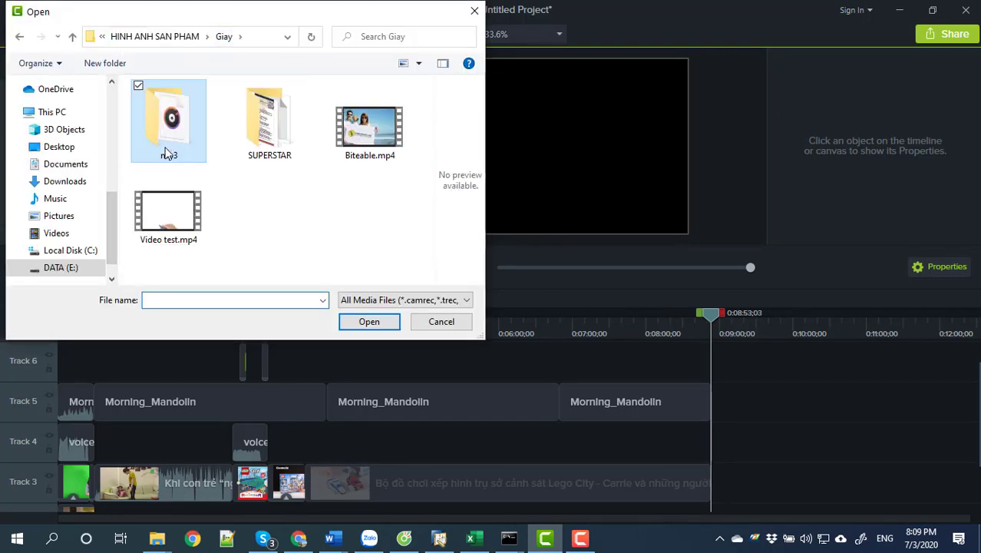
left_click(183, 39)
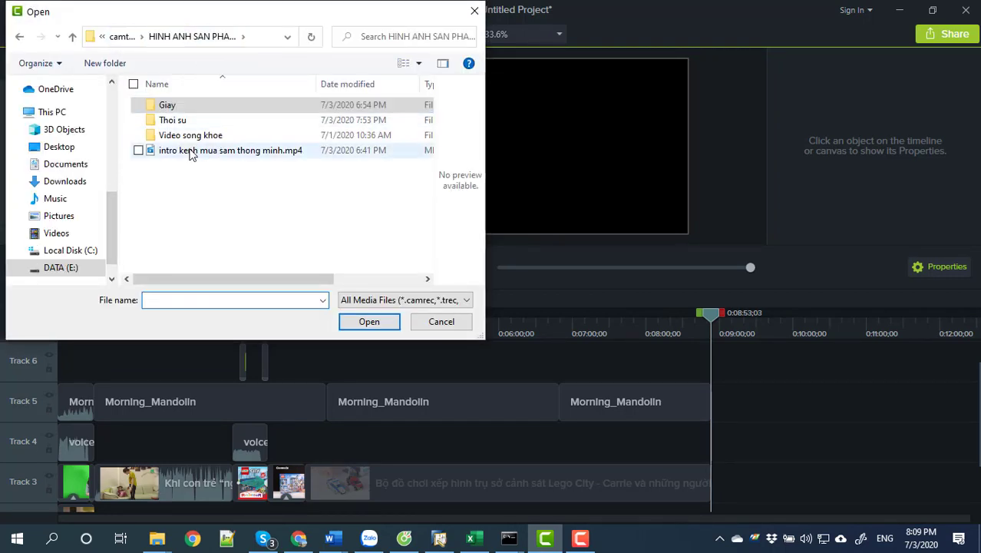
left_click(181, 122)
double_click(181, 123)
scroll(295, 195, "down", 2)
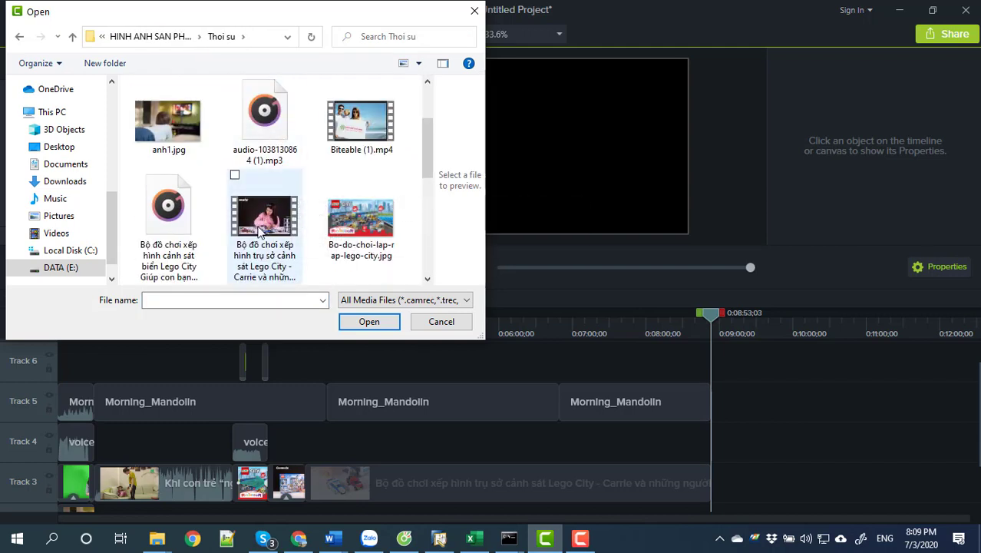
left_click(259, 238)
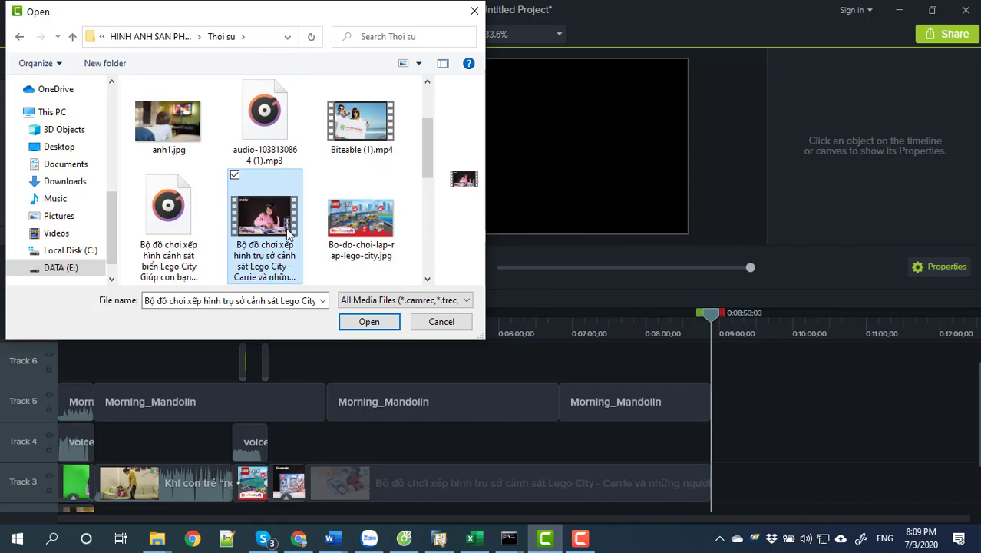
double_click(358, 126)
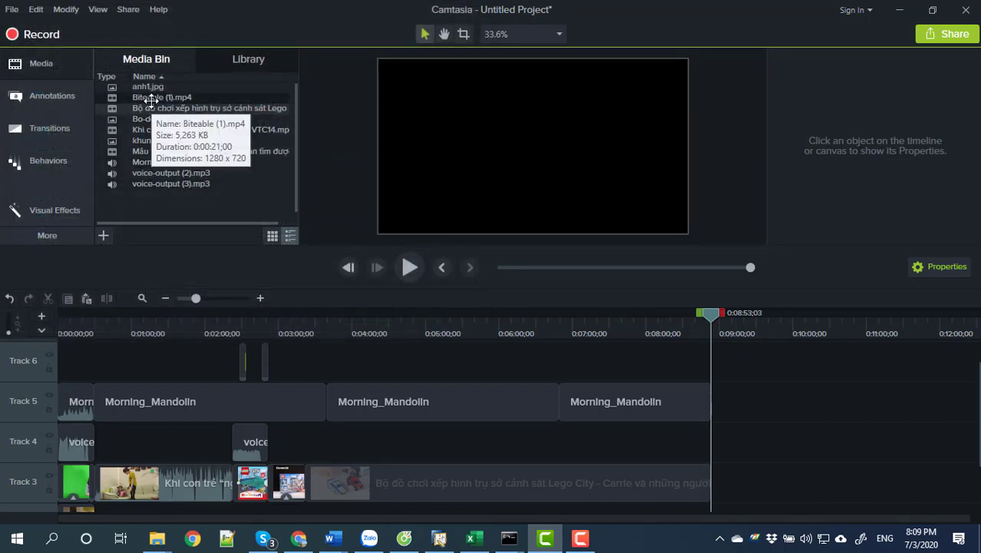
left_click_drag(148, 98, 710, 489)
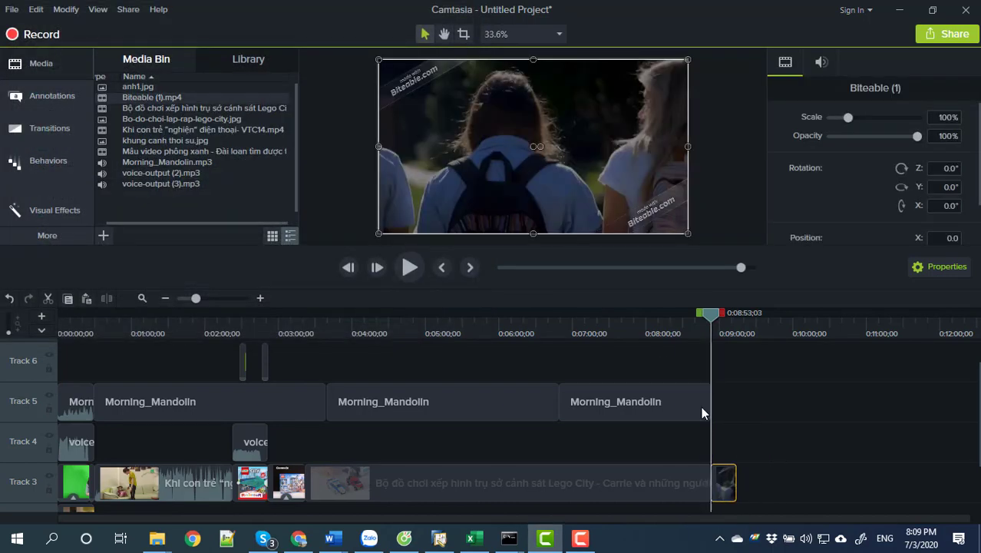
Review the assembled timeline from the VTC14 footage through the CarrieTV footage and select the last Morning_Mandolin clip on Track 5.
left_click(712, 317)
left_click_drag(717, 317, 265, 317)
left_click_drag(146, 388, 235, 410)
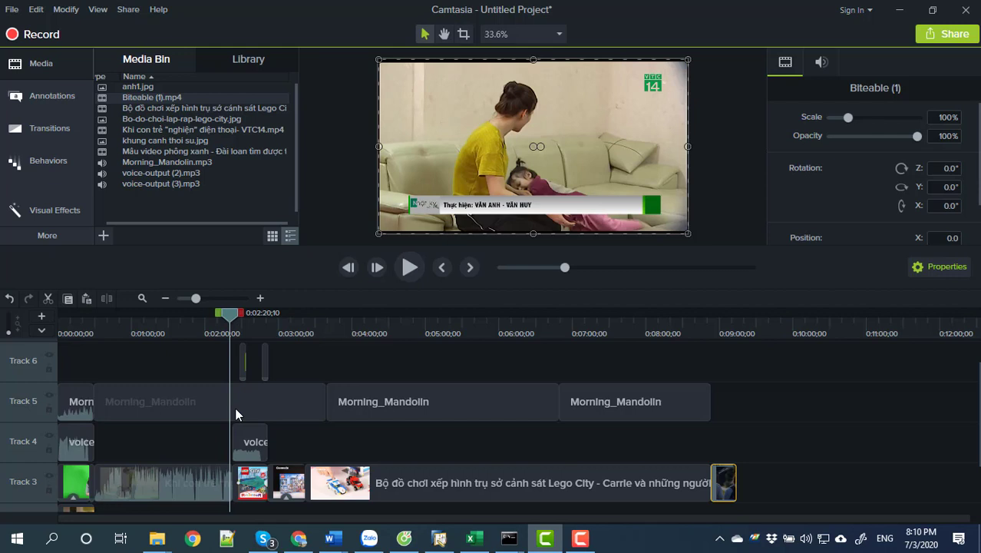
left_click(476, 330)
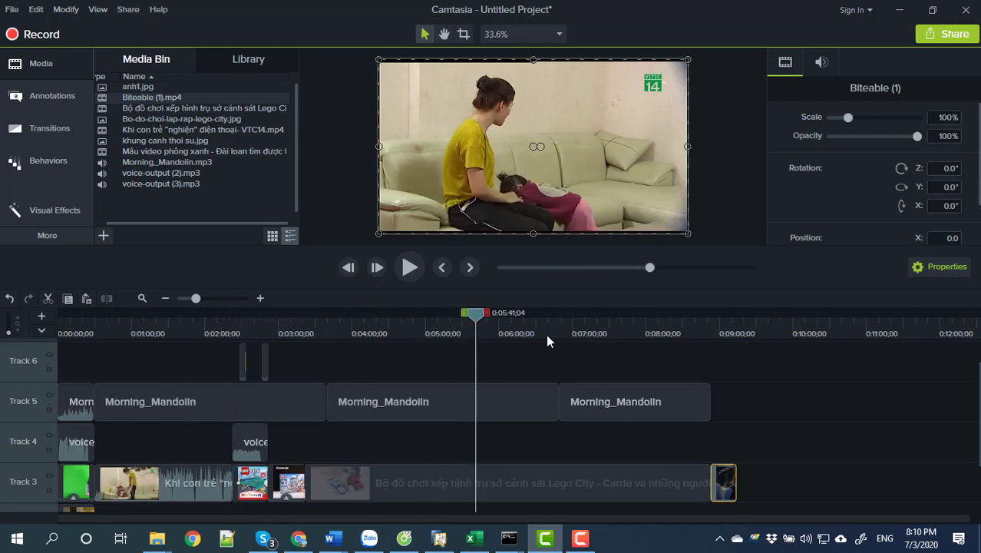
left_click_drag(547, 340, 660, 346)
left_click(706, 411)
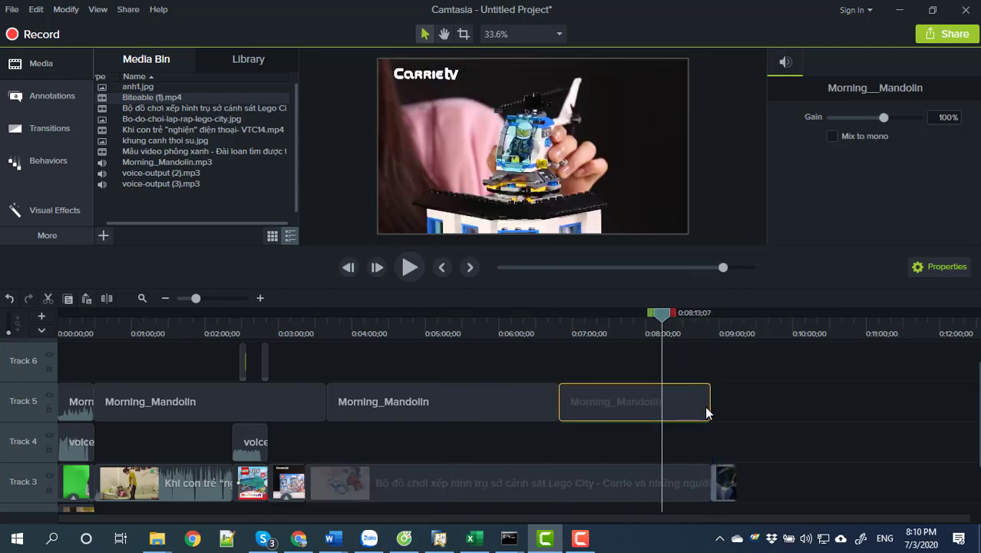
Extend the last Morning_Mandolin clip on Track 5 to the end of the Biteable clip and preview the cut from the presenter to the VTC14 footage.
left_click_drag(707, 412, 736, 403)
left_click_drag(664, 329, 86, 347)
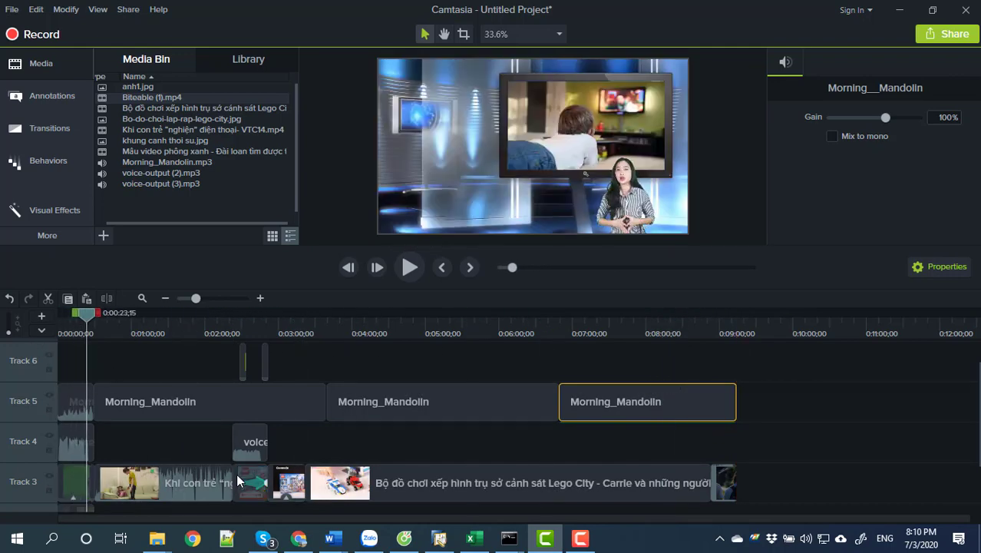
left_click(92, 321)
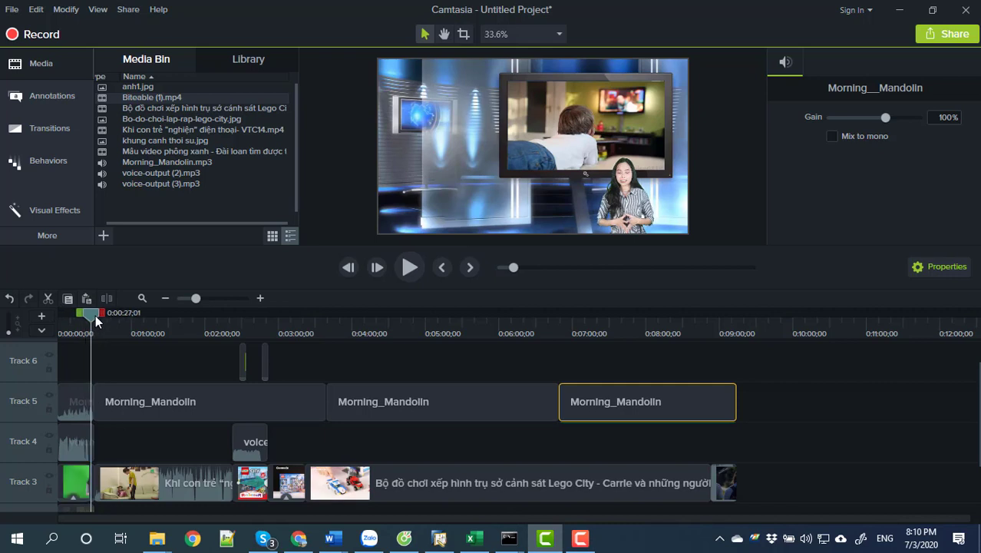
left_click(413, 266)
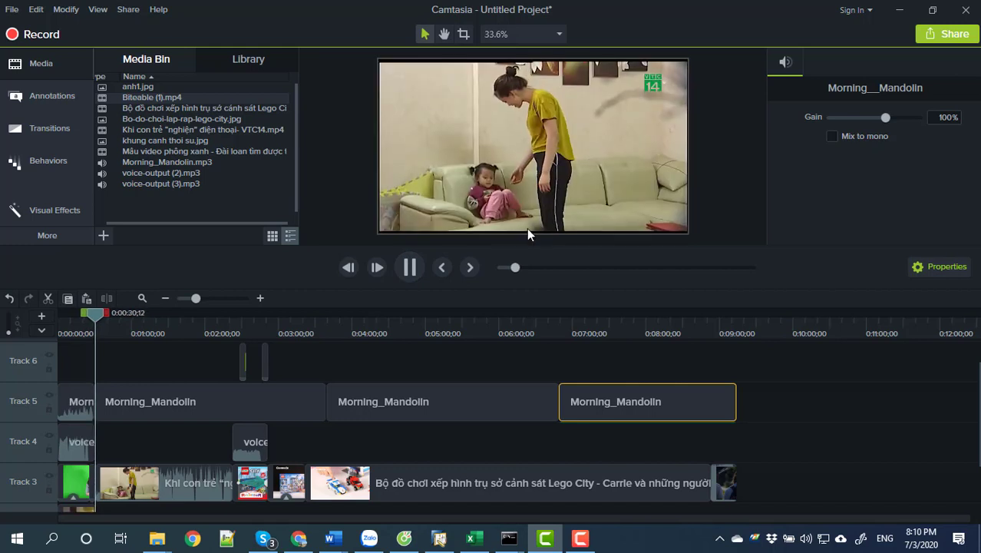
Play the project from the beginning to review the presenter intro, its anh1 picture and studio backdrop, and the start of the VTC14 footage.
left_click_drag(100, 315, 51, 314)
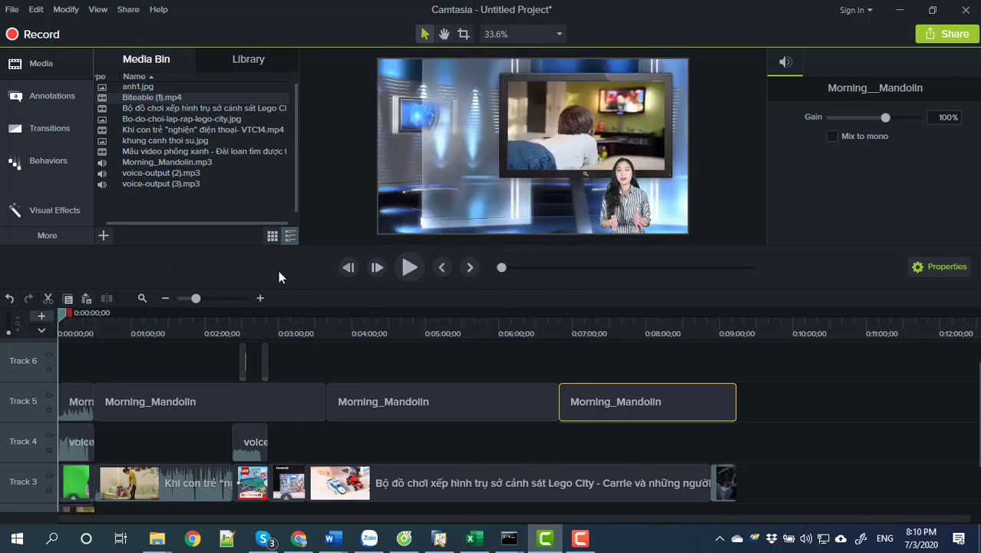
left_click(409, 266)
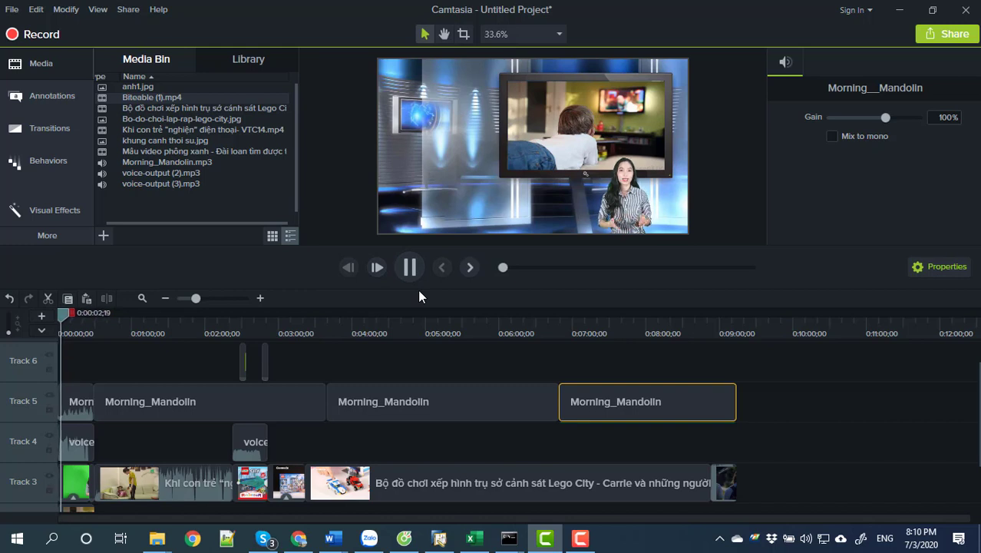
left_click(635, 135)
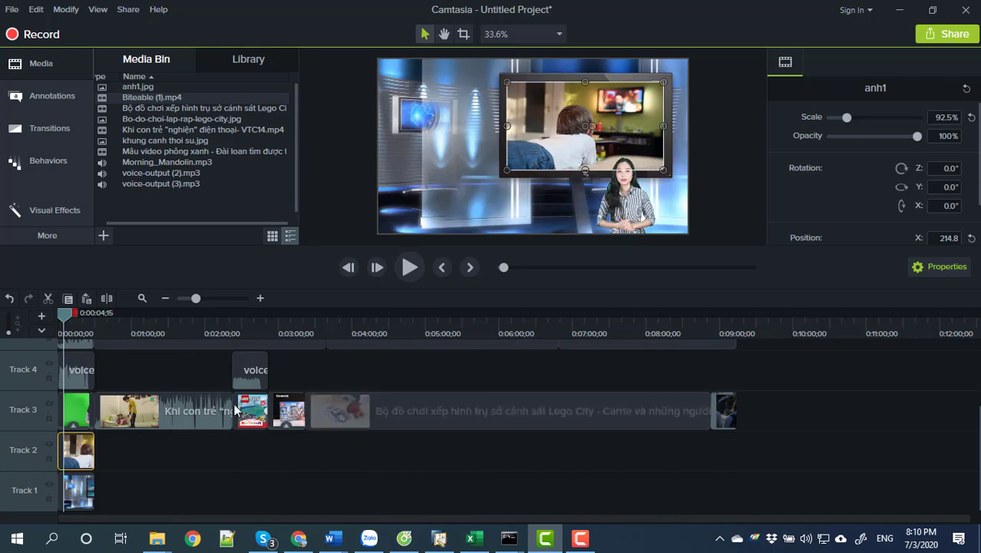
scroll(155, 404, "up", 1)
left_click_drag(63, 315, 54, 316)
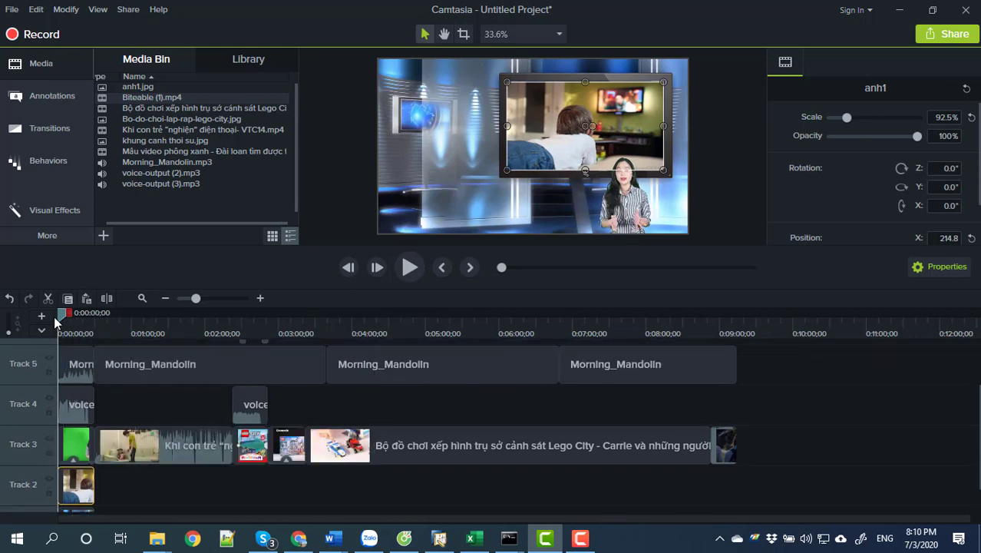
left_click(460, 125)
right_click(460, 124)
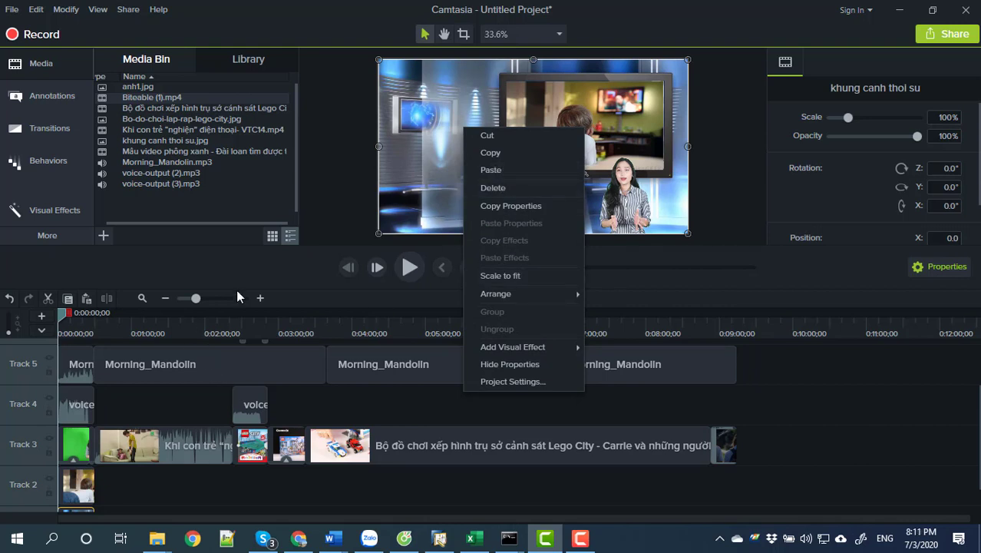
key("Escape")
left_click(410, 268)
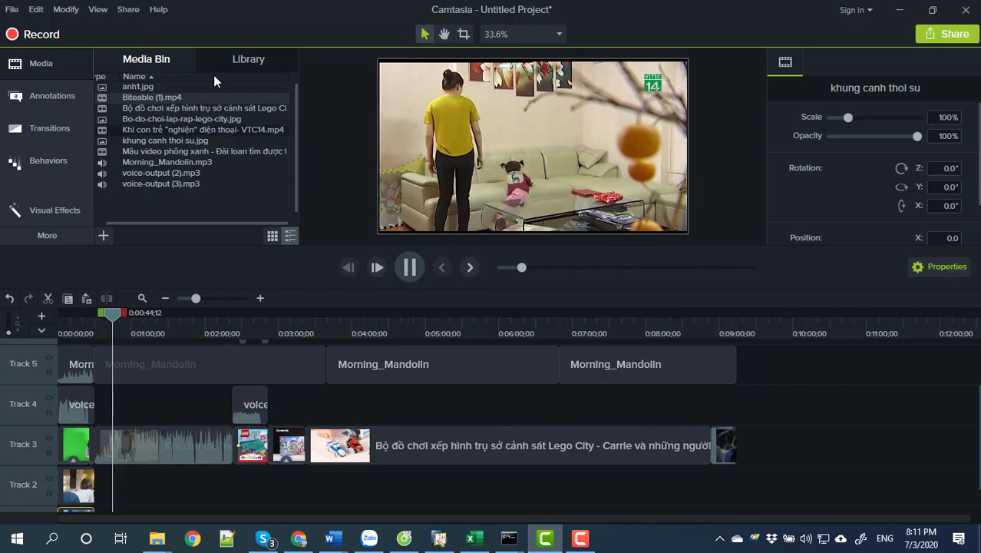
left_click(580, 537)
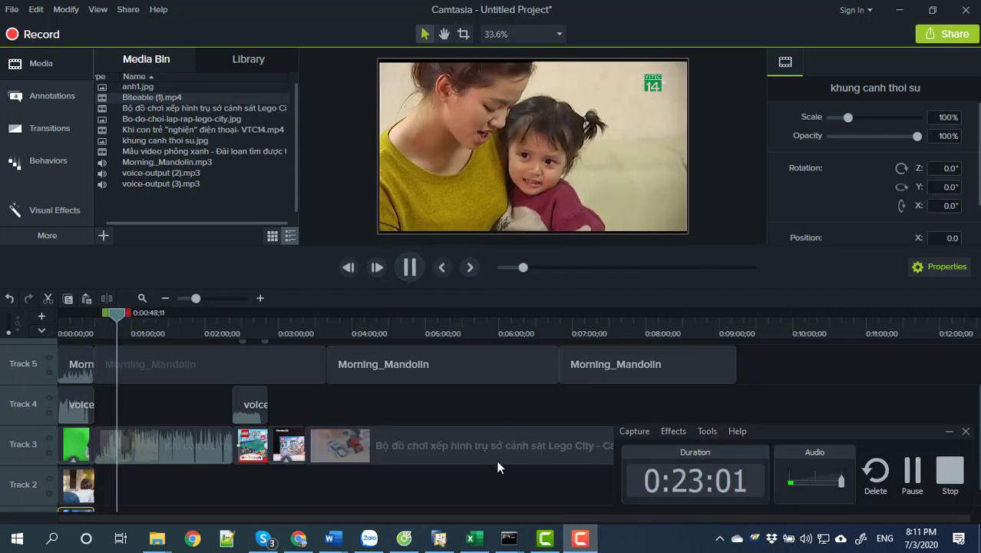